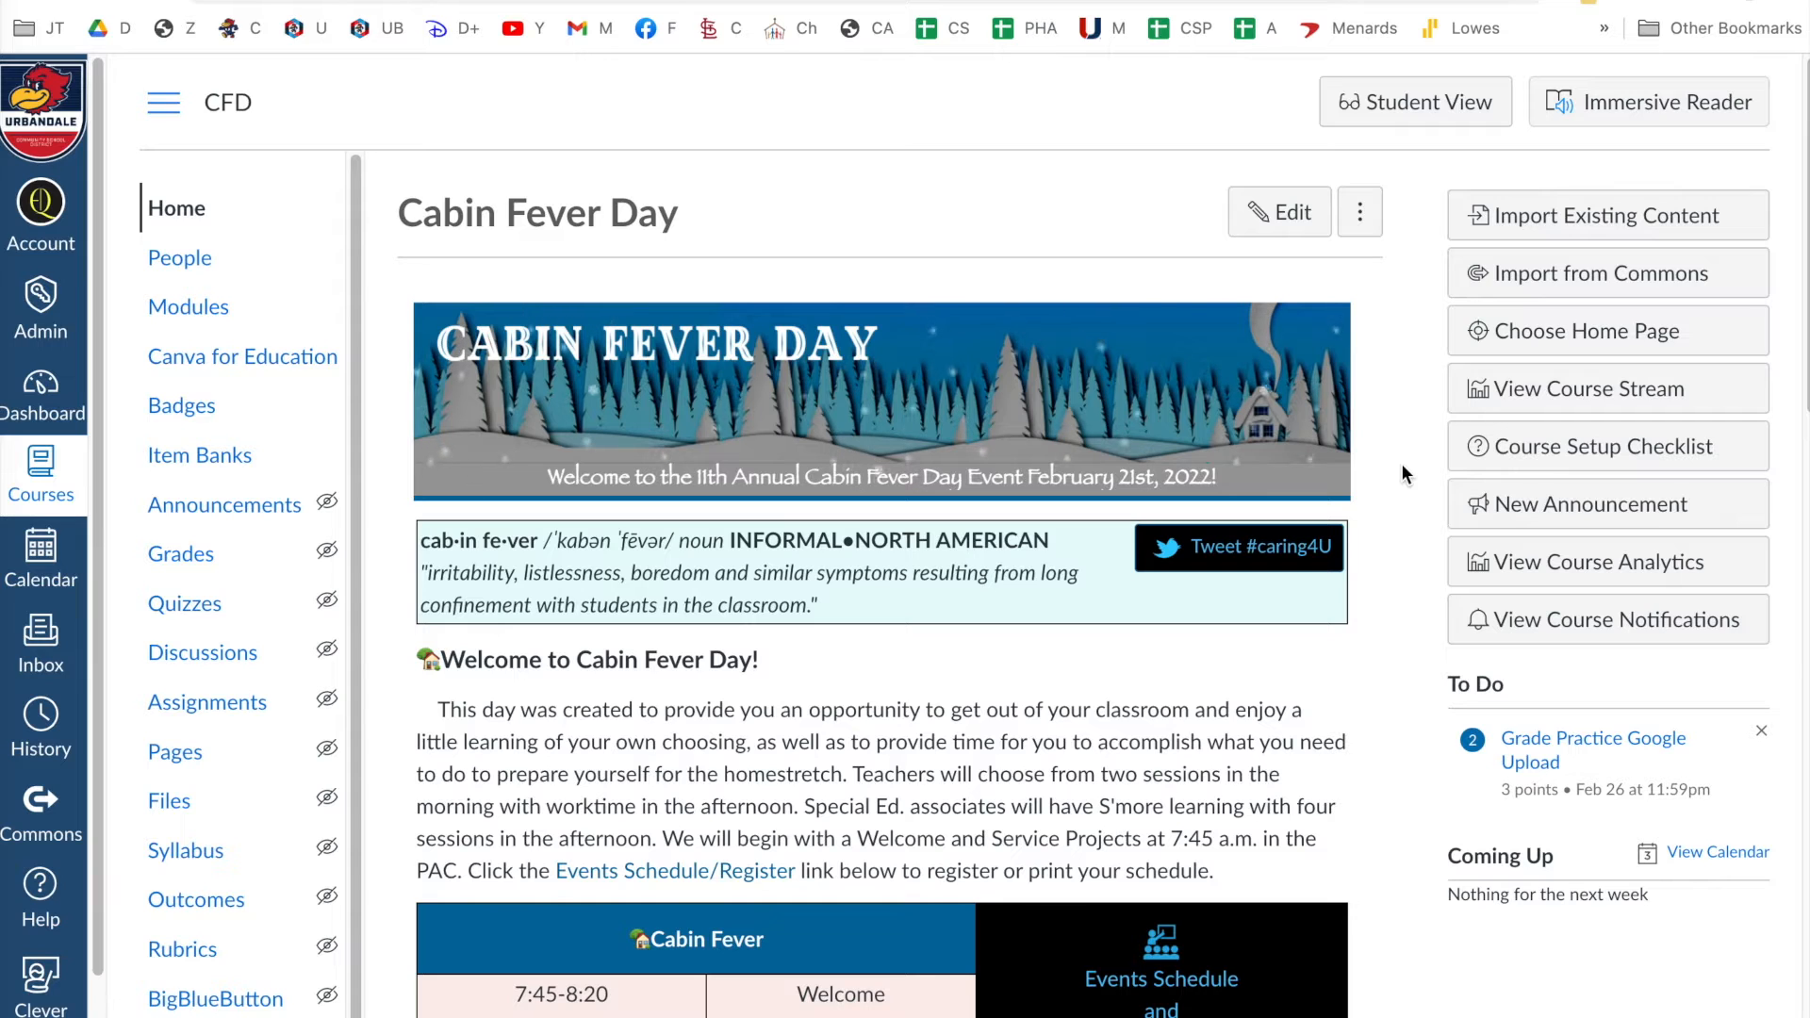
# - Create a course module named "Learning About Canvas" and move it above the CFD module
pyautogui.click(189, 309)
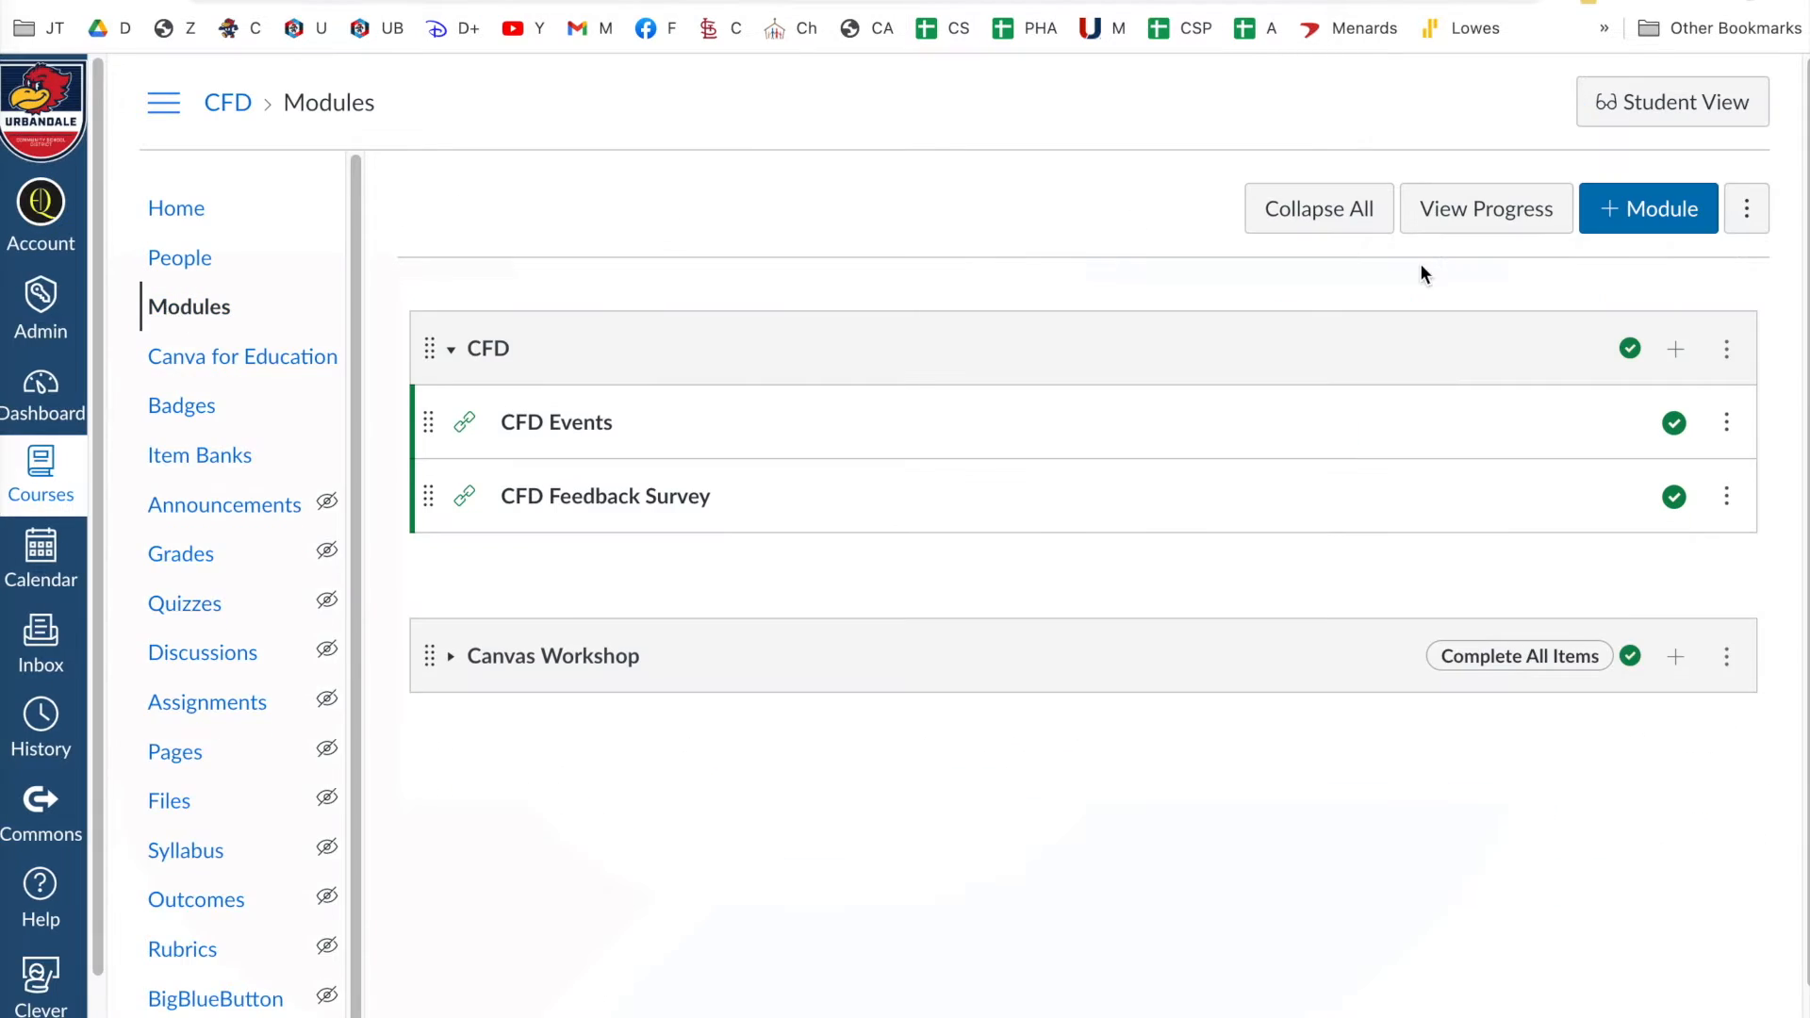
pyautogui.click(1612, 217)
pyautogui.click(733, 446)
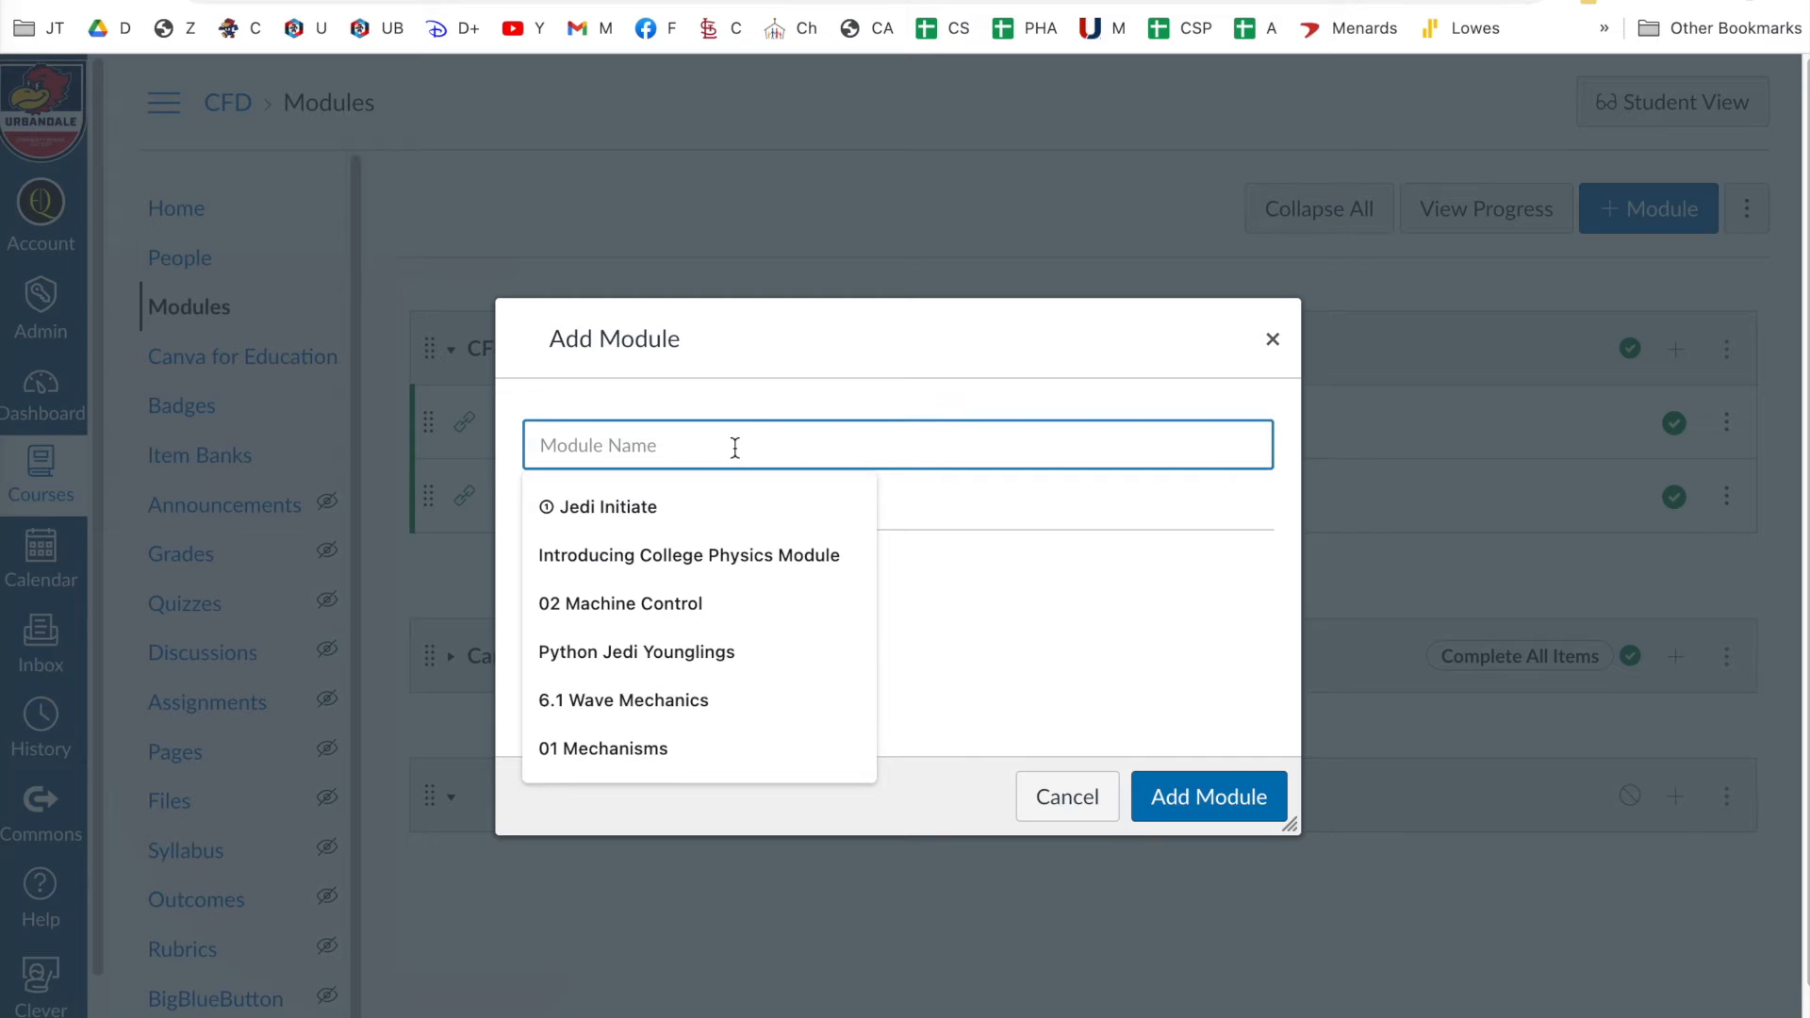
pyautogui.write('Learning About Canvas')
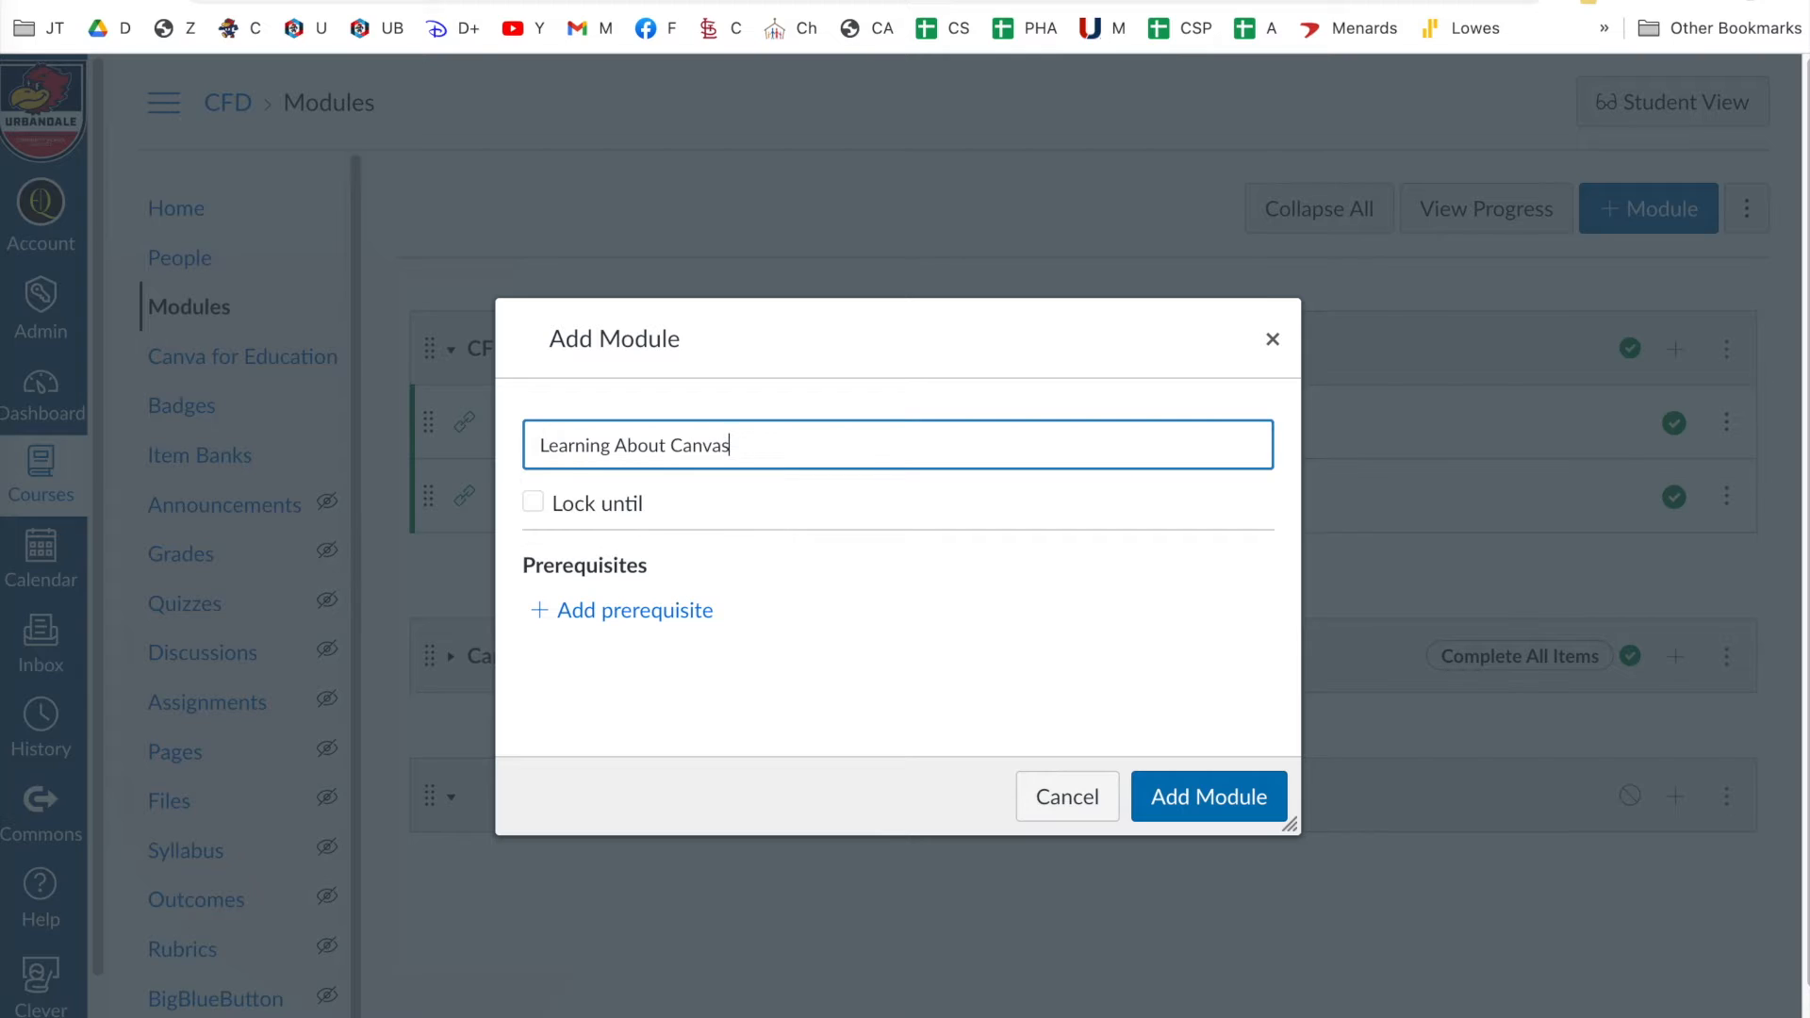
pyautogui.click(1207, 800)
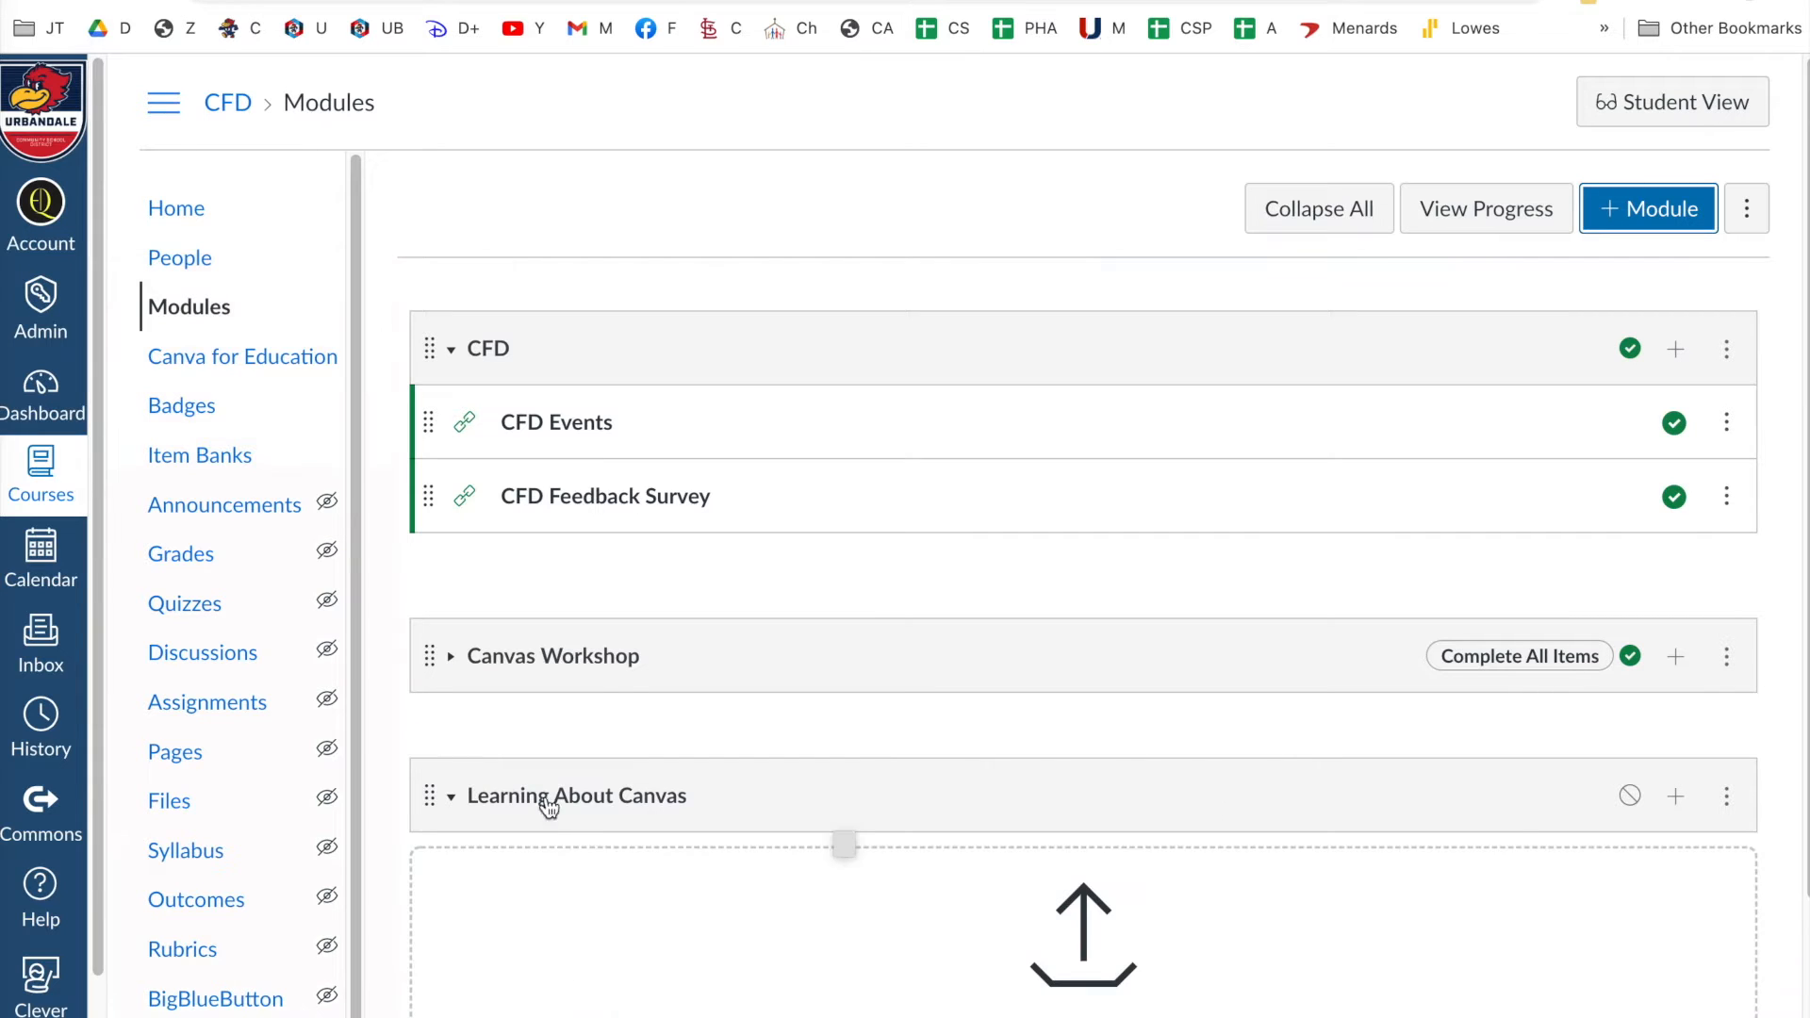
pyautogui.moveTo(428, 790); pyautogui.dragTo(426, 309)
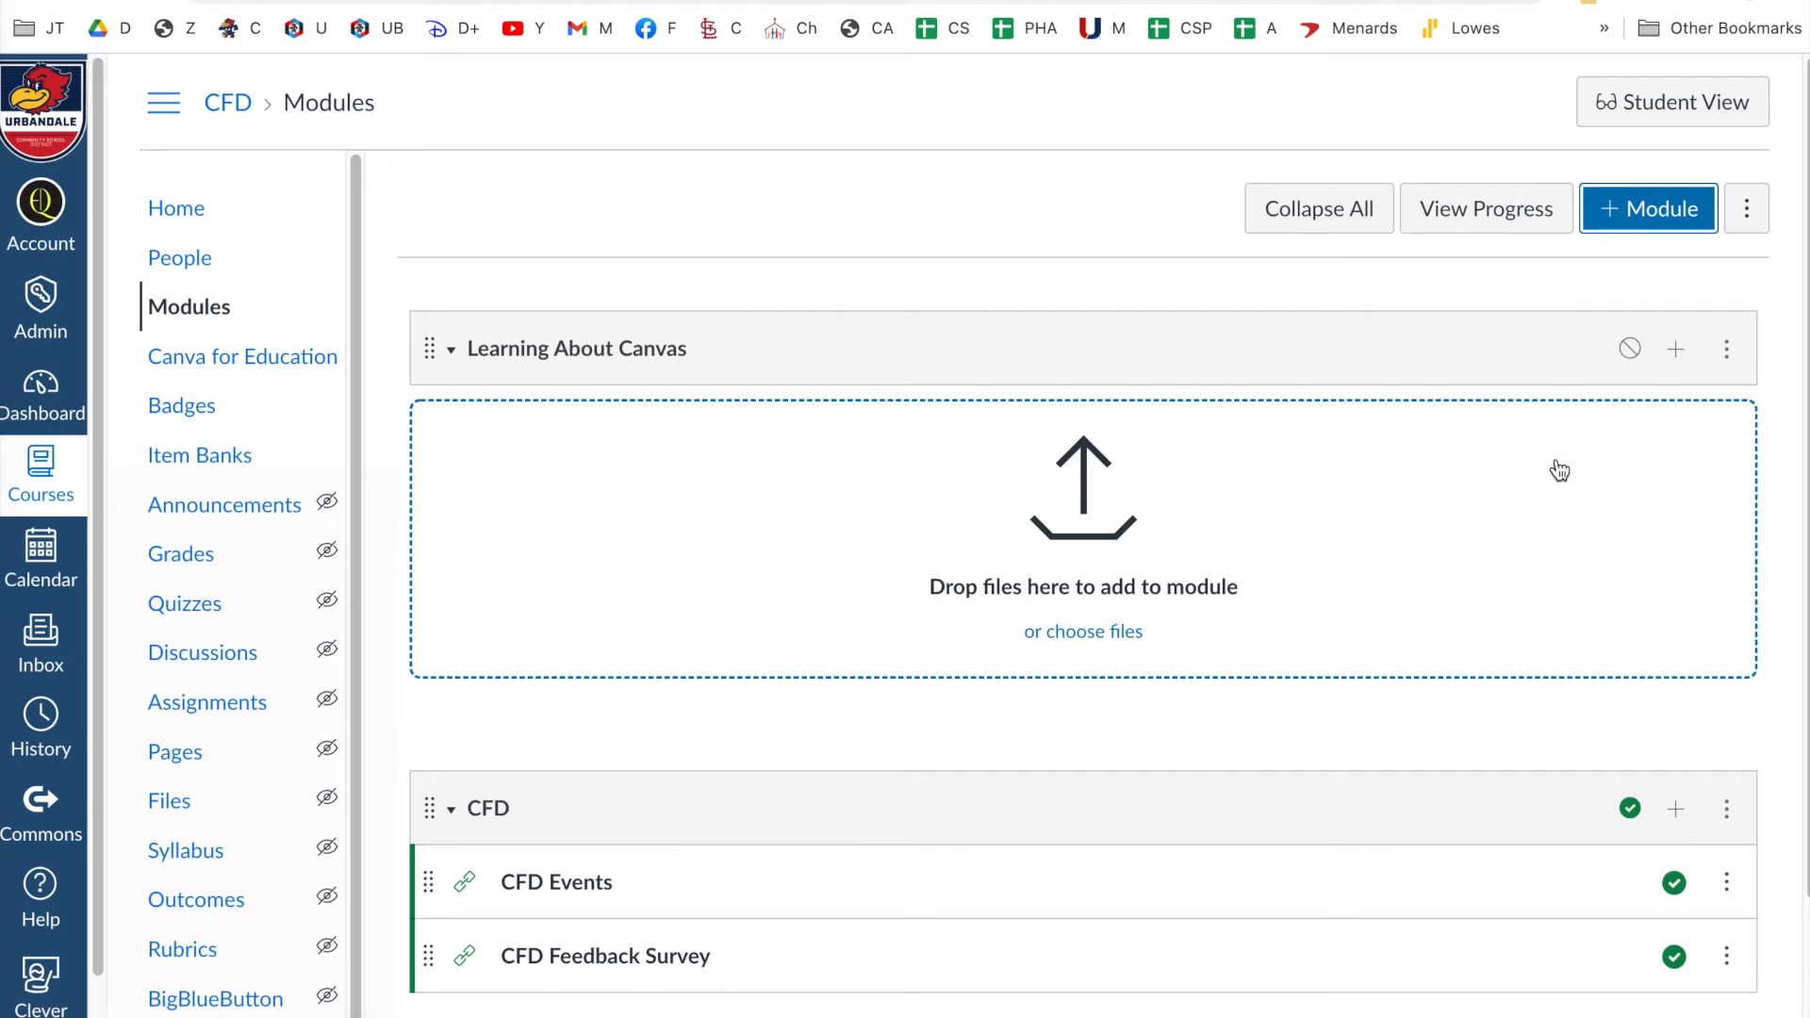
# - Add a text header reading "STUFF TO DO:" to the Learning About Canvas module
pyautogui.click(1678, 357)
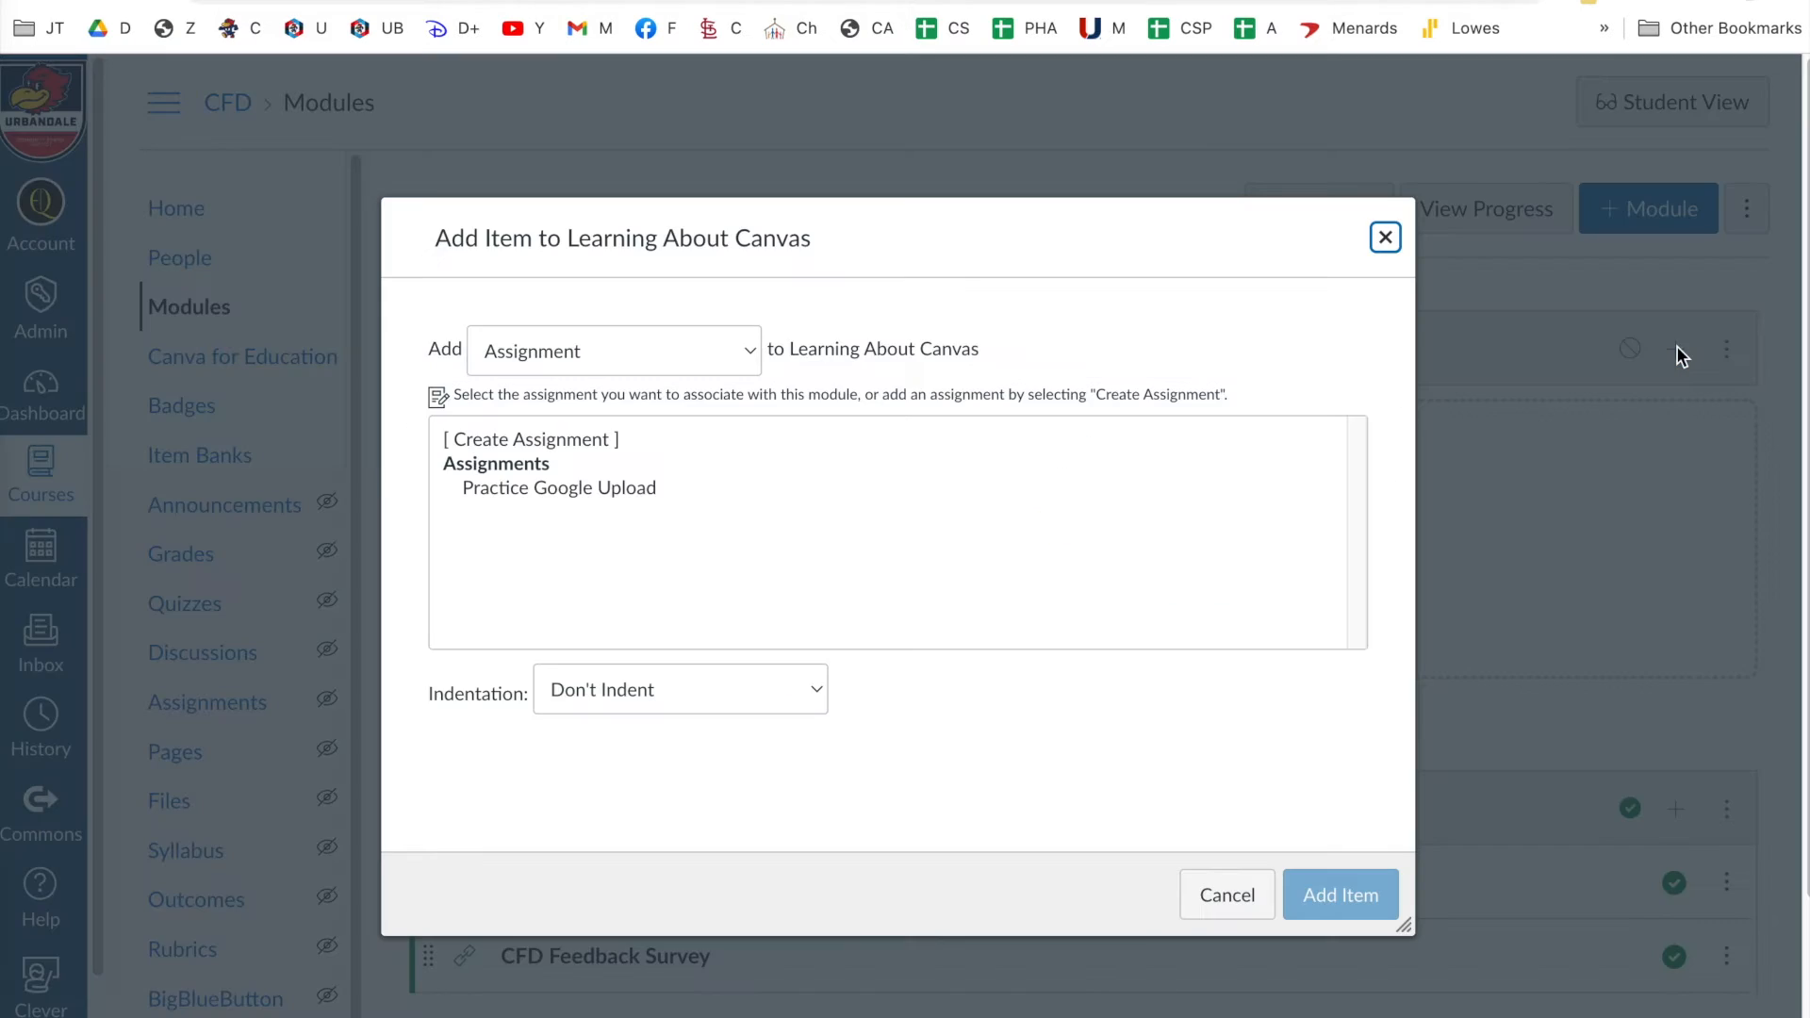
pyautogui.click(748, 348)
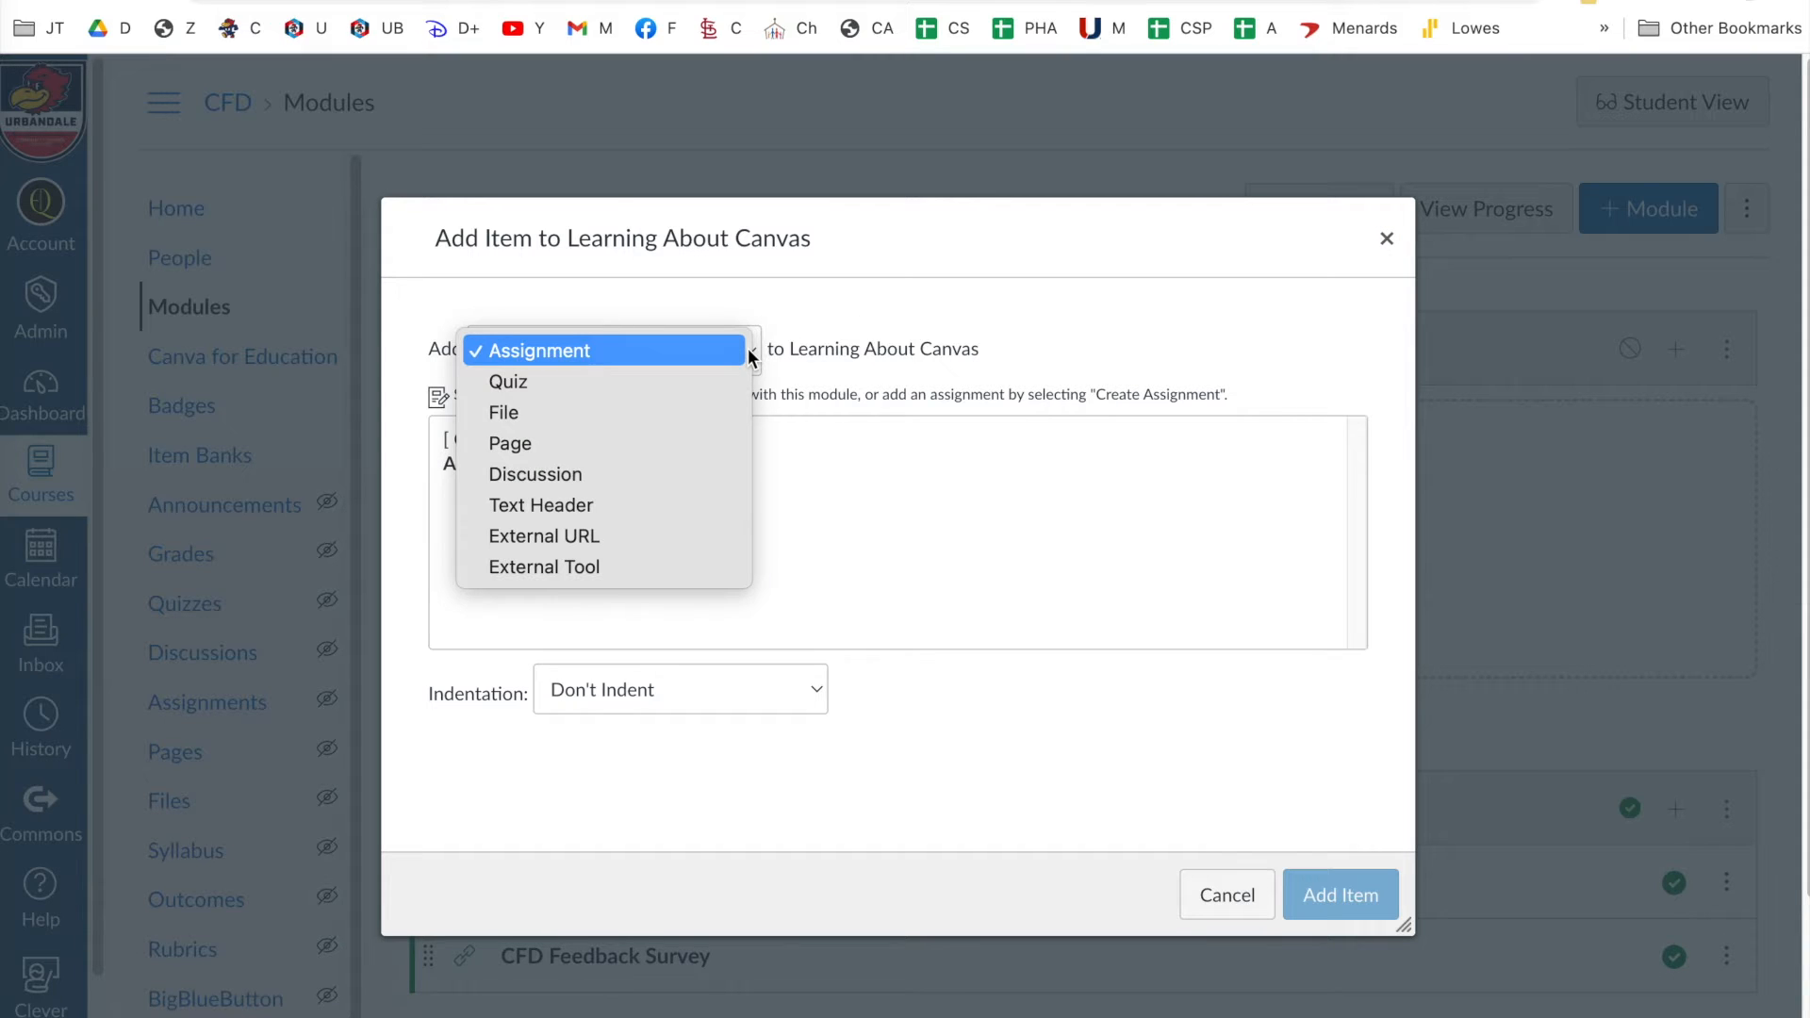
pyautogui.click(682, 506)
pyautogui.click(603, 431)
pyautogui.write('S')
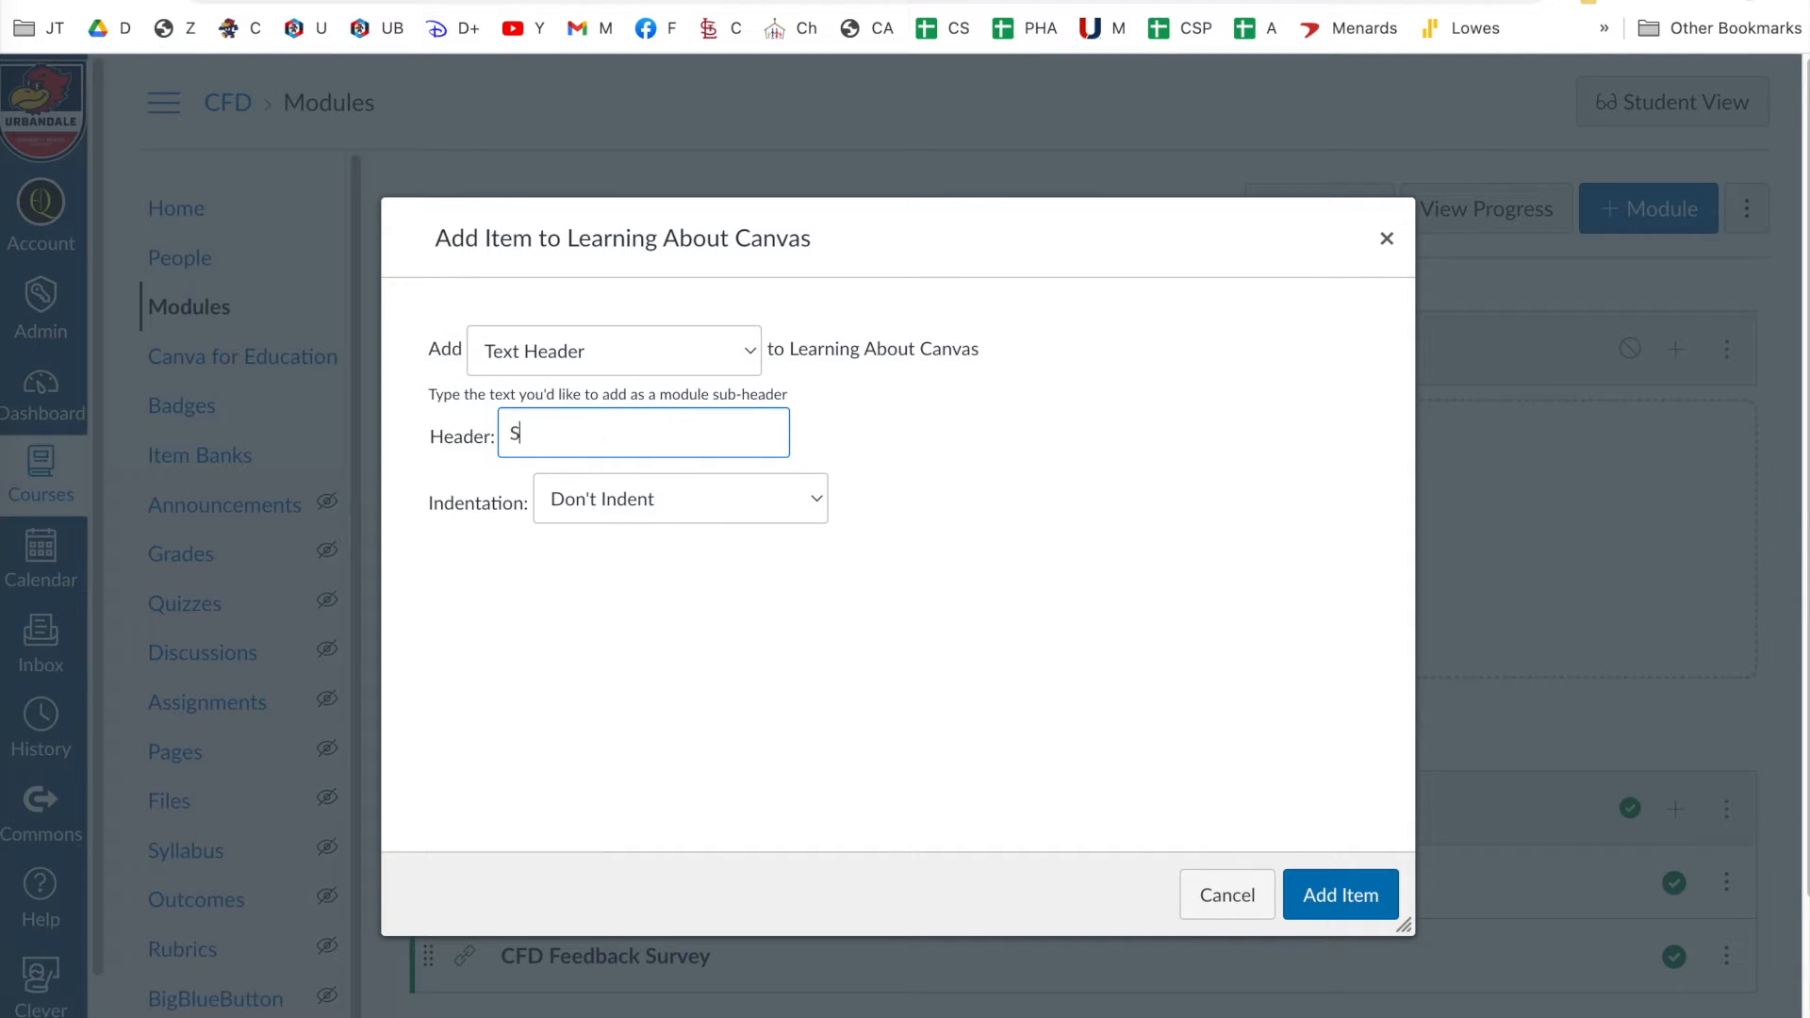
pyautogui.write('TUFF TO DO:')
pyautogui.click(1372, 904)
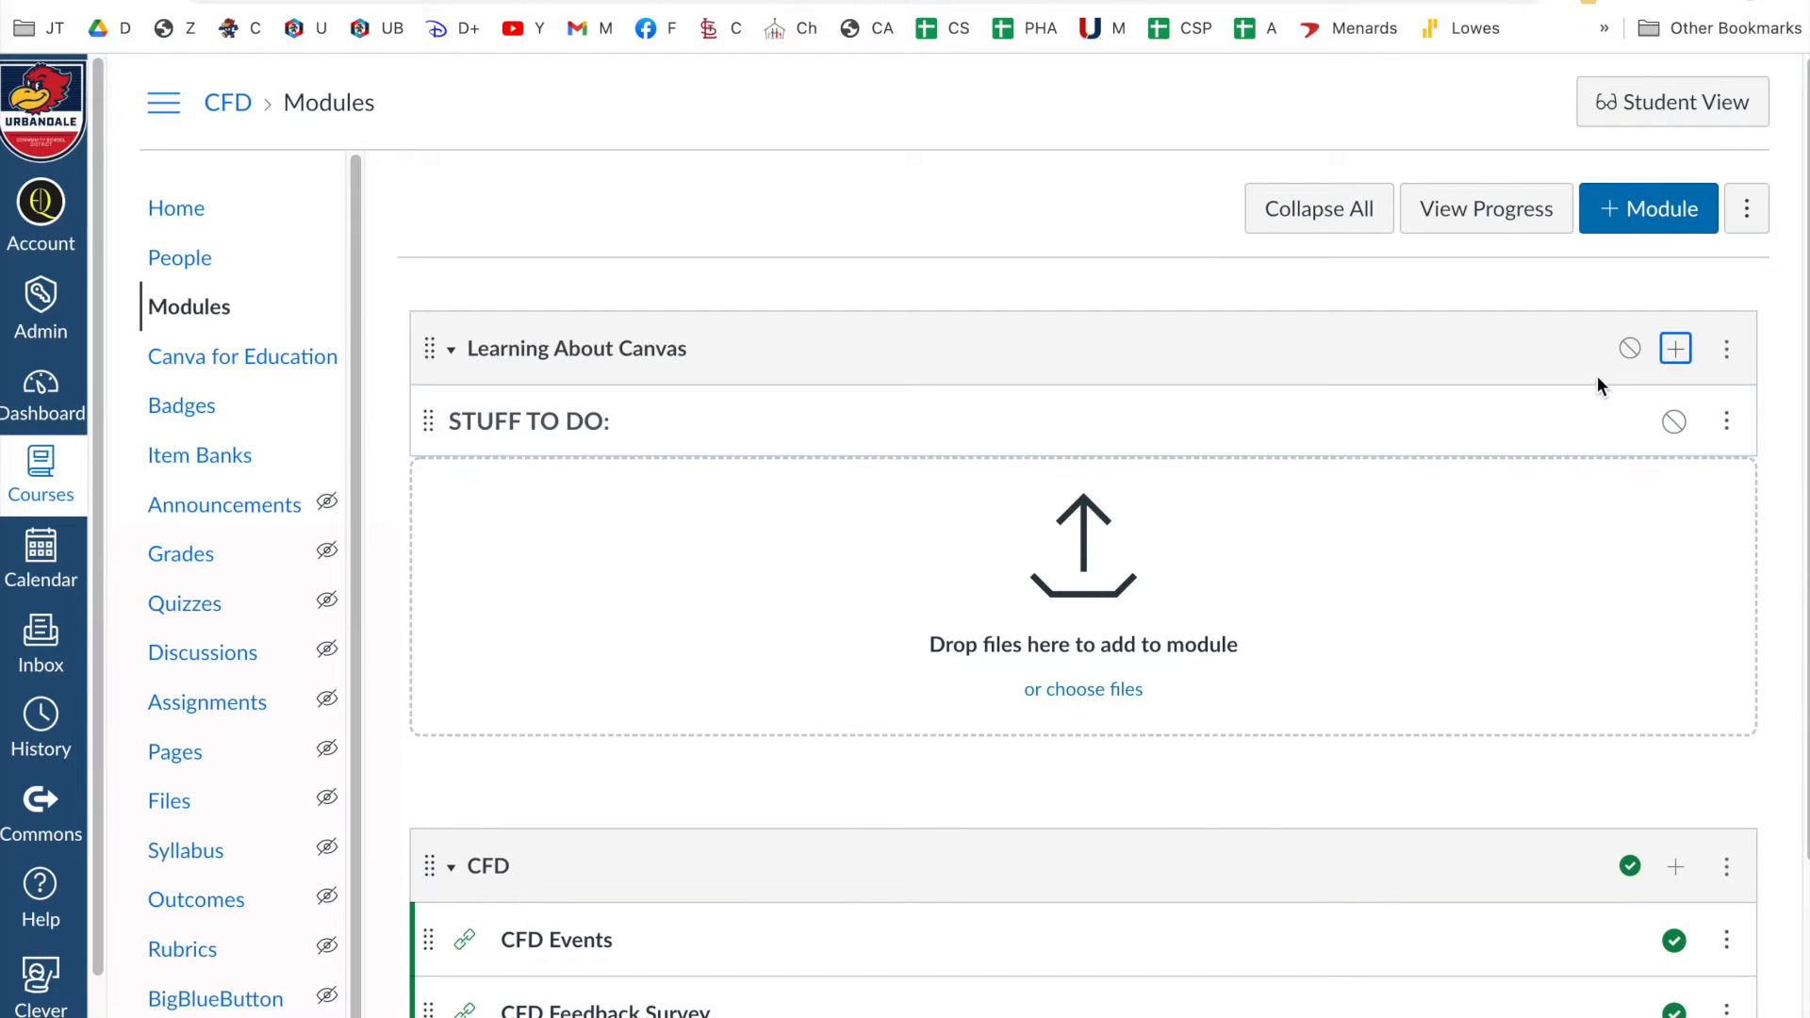
pyautogui.click(1676, 349)
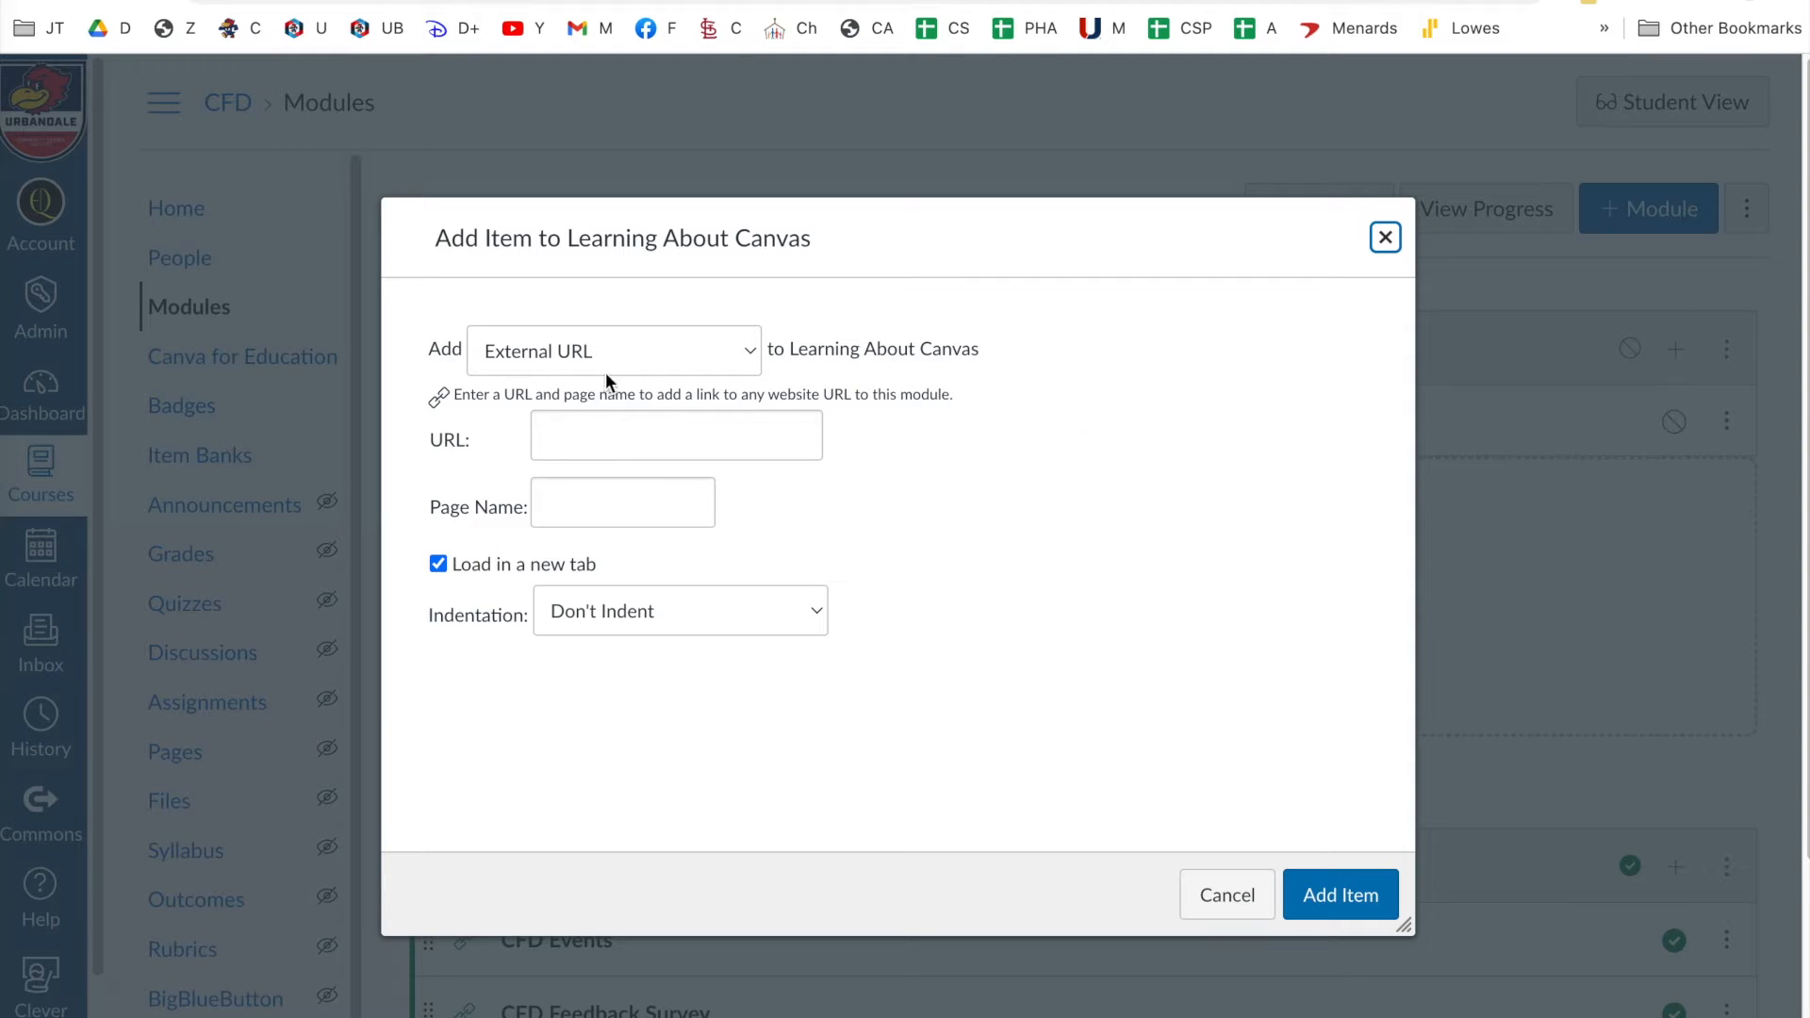
pyautogui.click(624, 355)
pyautogui.click(626, 354)
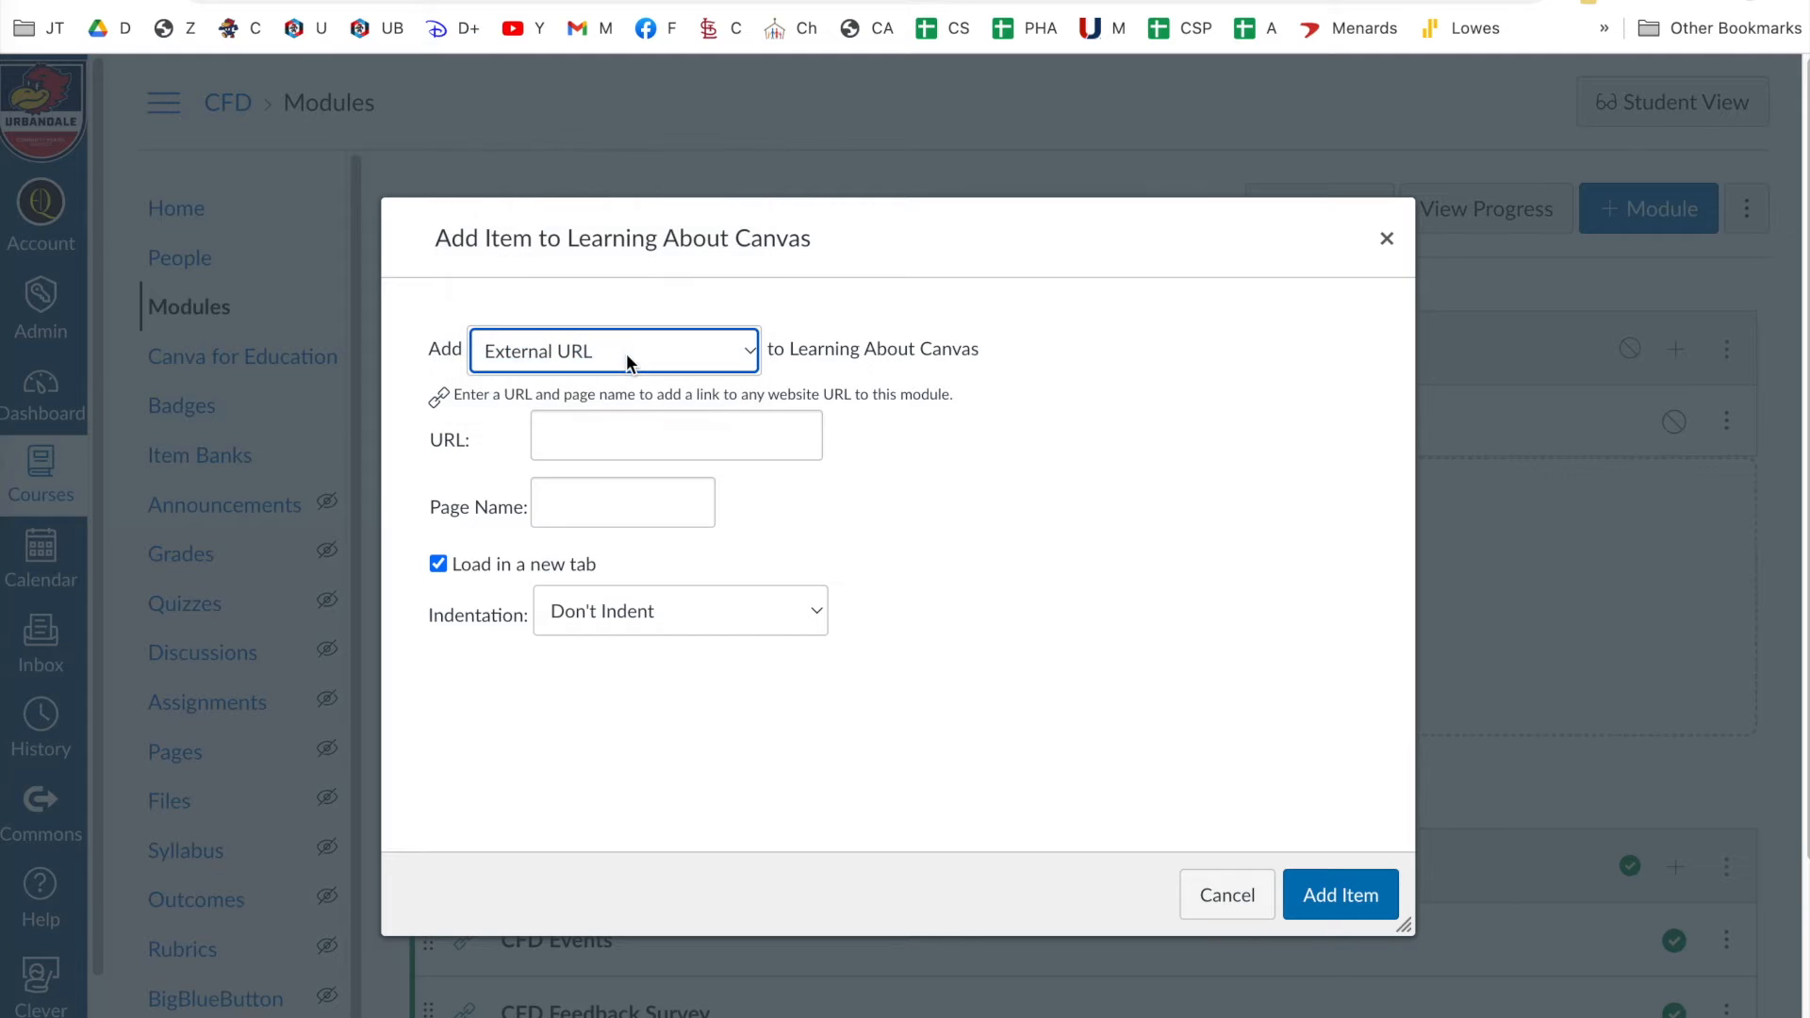
pyautogui.click(596, 439)
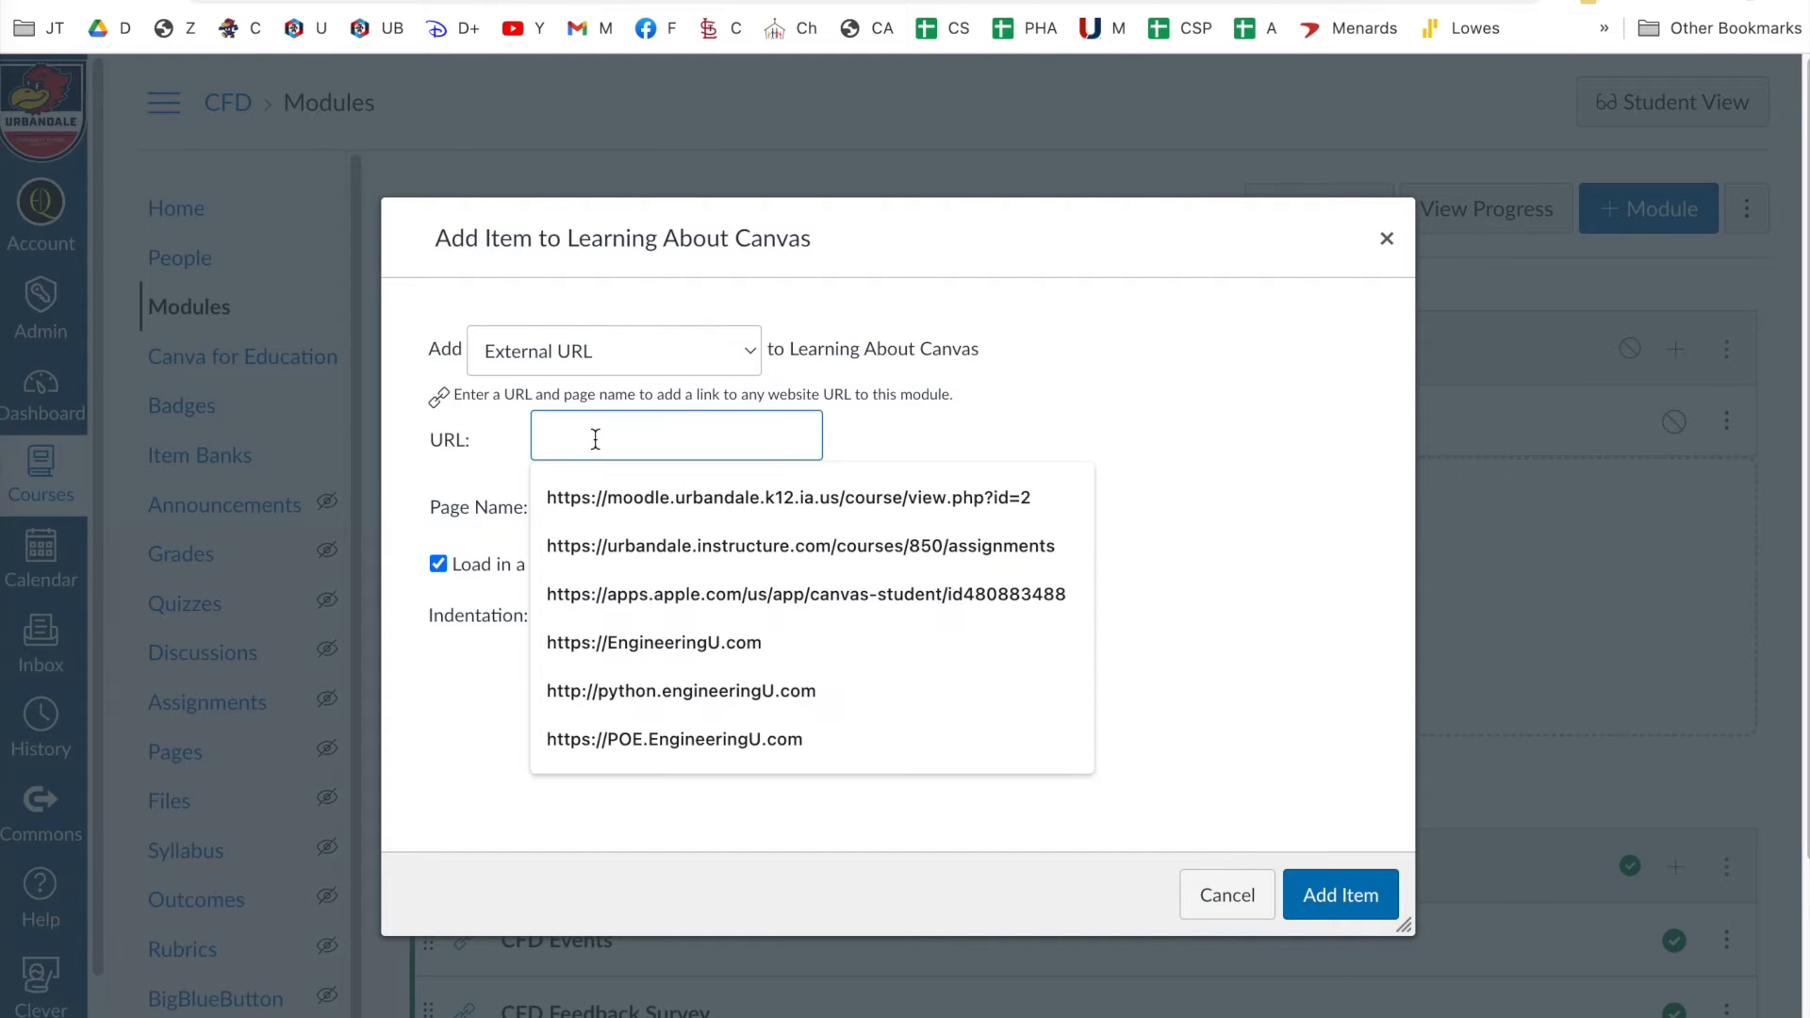
pyautogui.write('https://urbandale.instructure.com/courses/34')
pyautogui.click(584, 510)
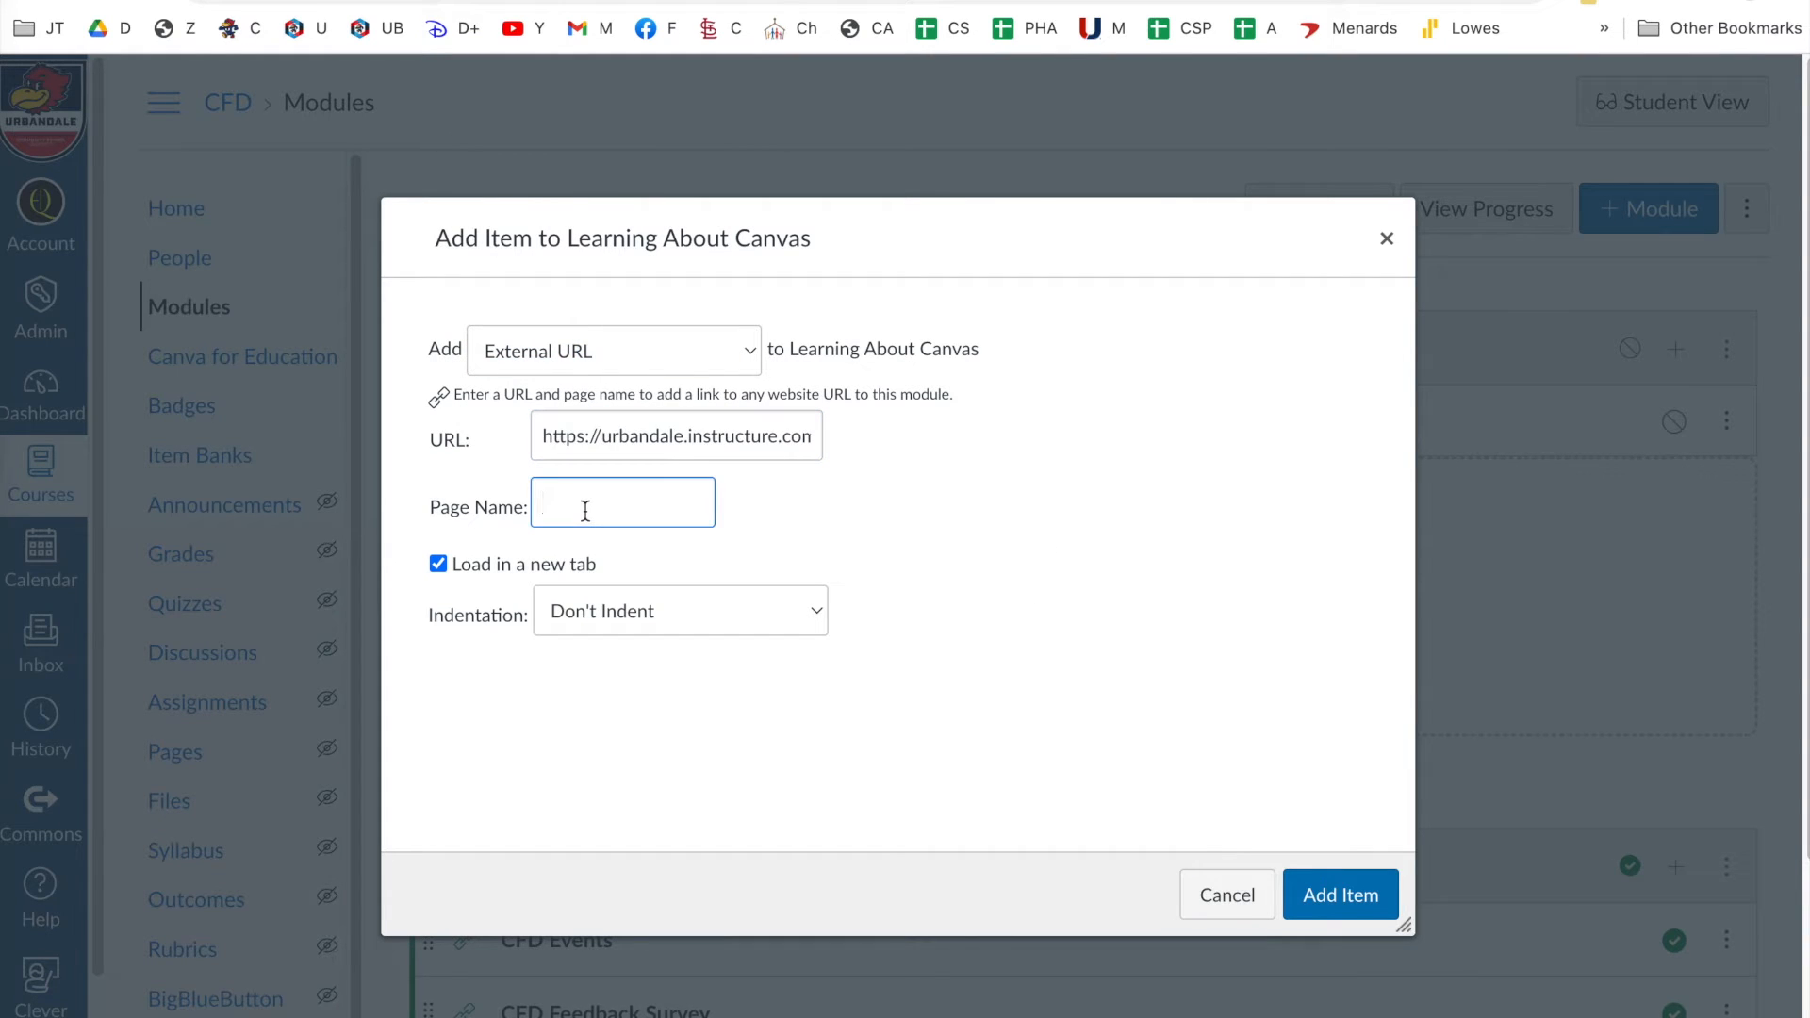
pyautogui.write('May the Canvas be with U! Jedi Training')
pyautogui.click(813, 611)
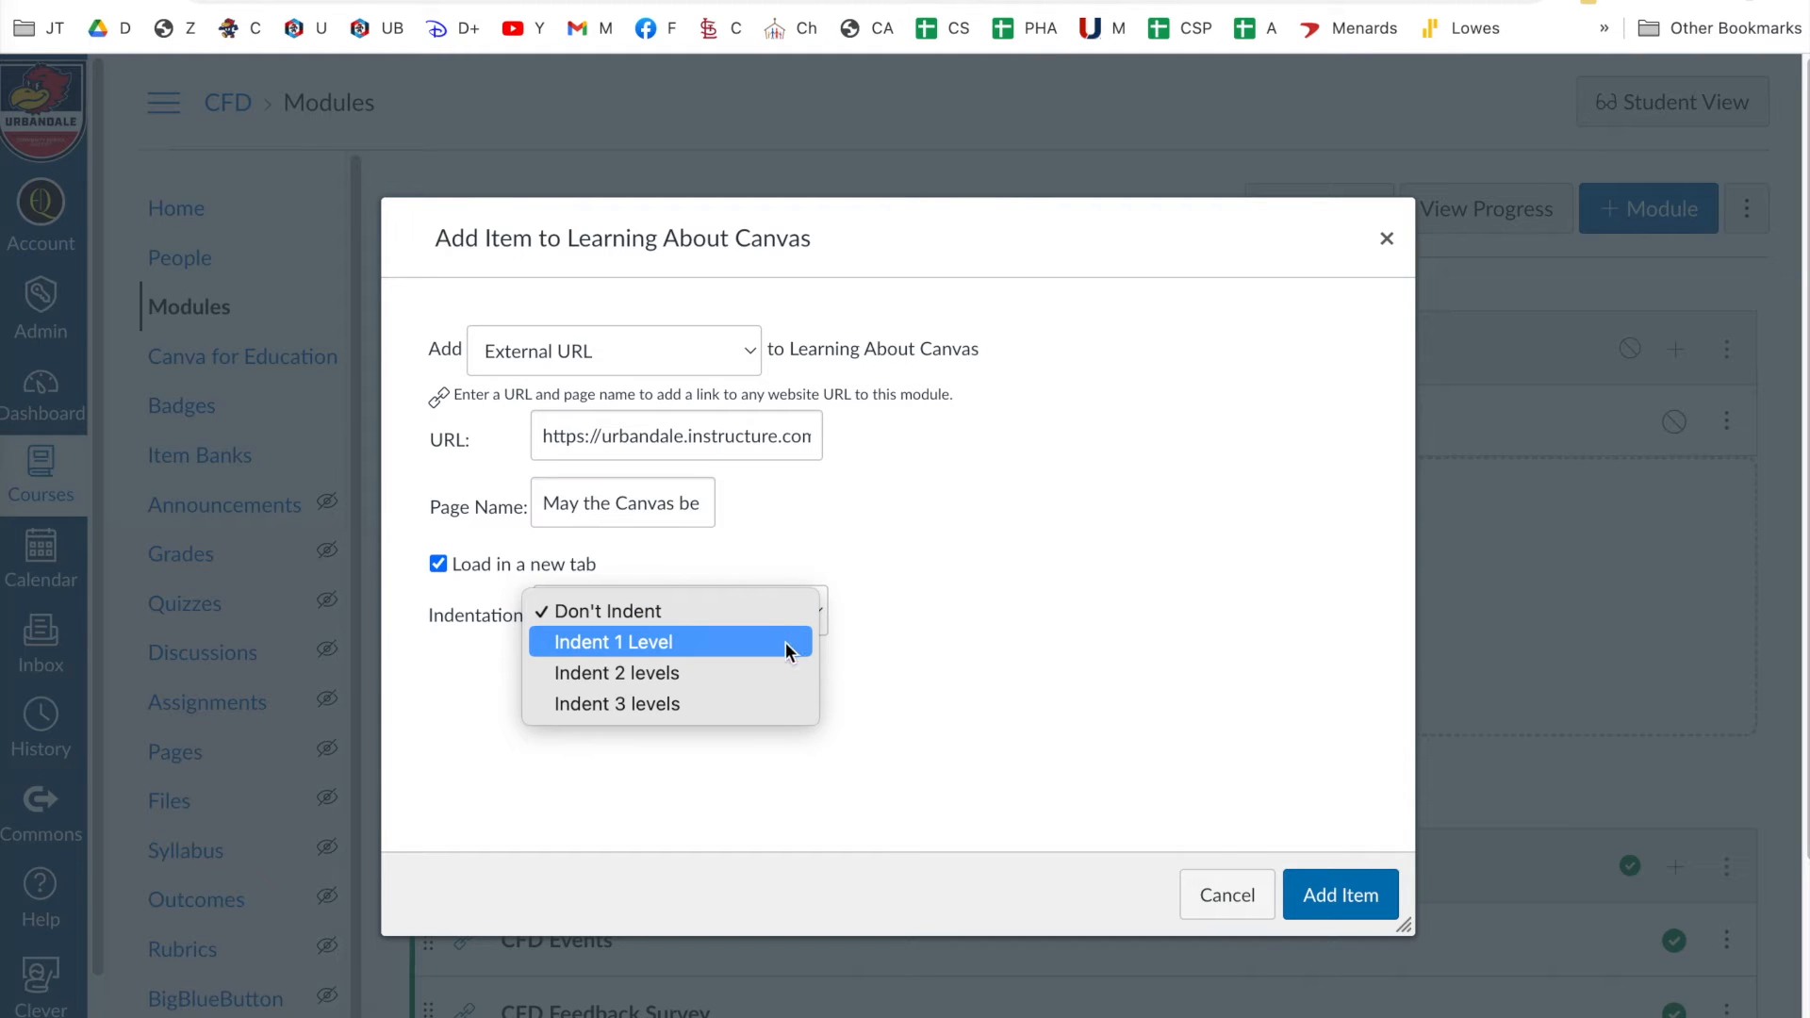
pyautogui.click(788, 642)
pyautogui.click(1337, 901)
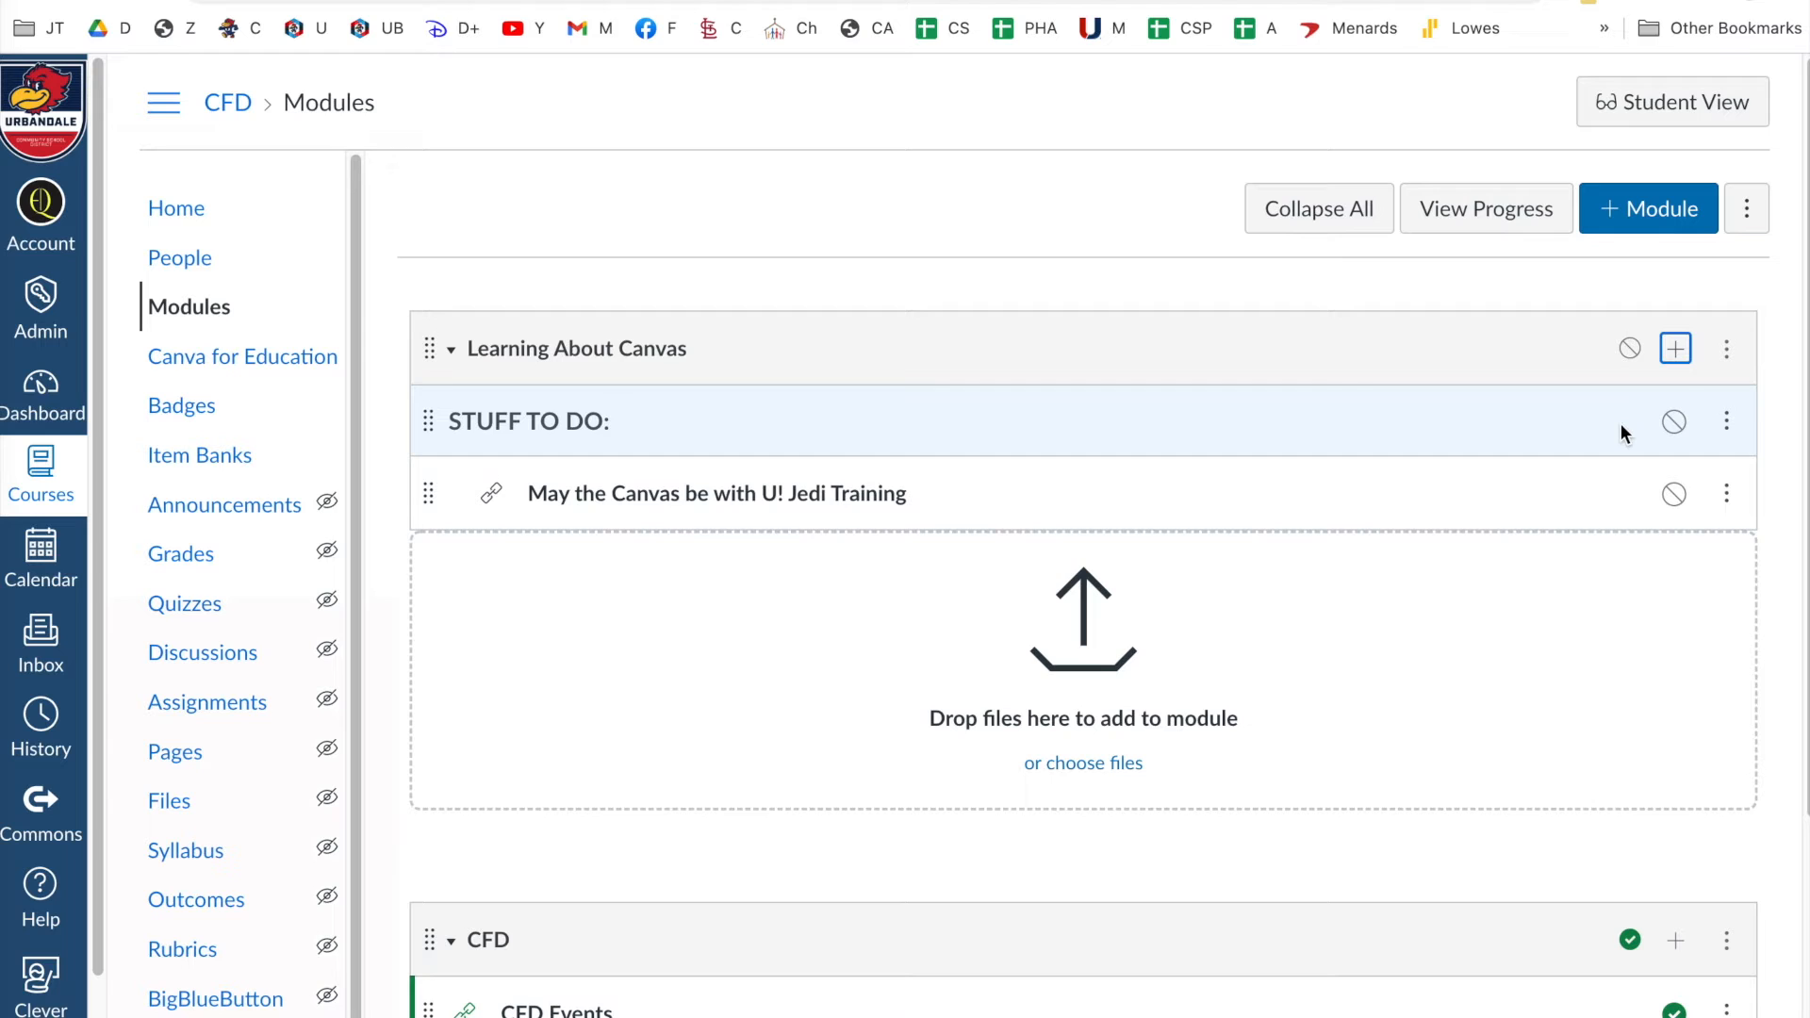
# - Add the existing page "Buttons!" to the Learning About Canvas module, indented 1 level
pyautogui.click(1676, 349)
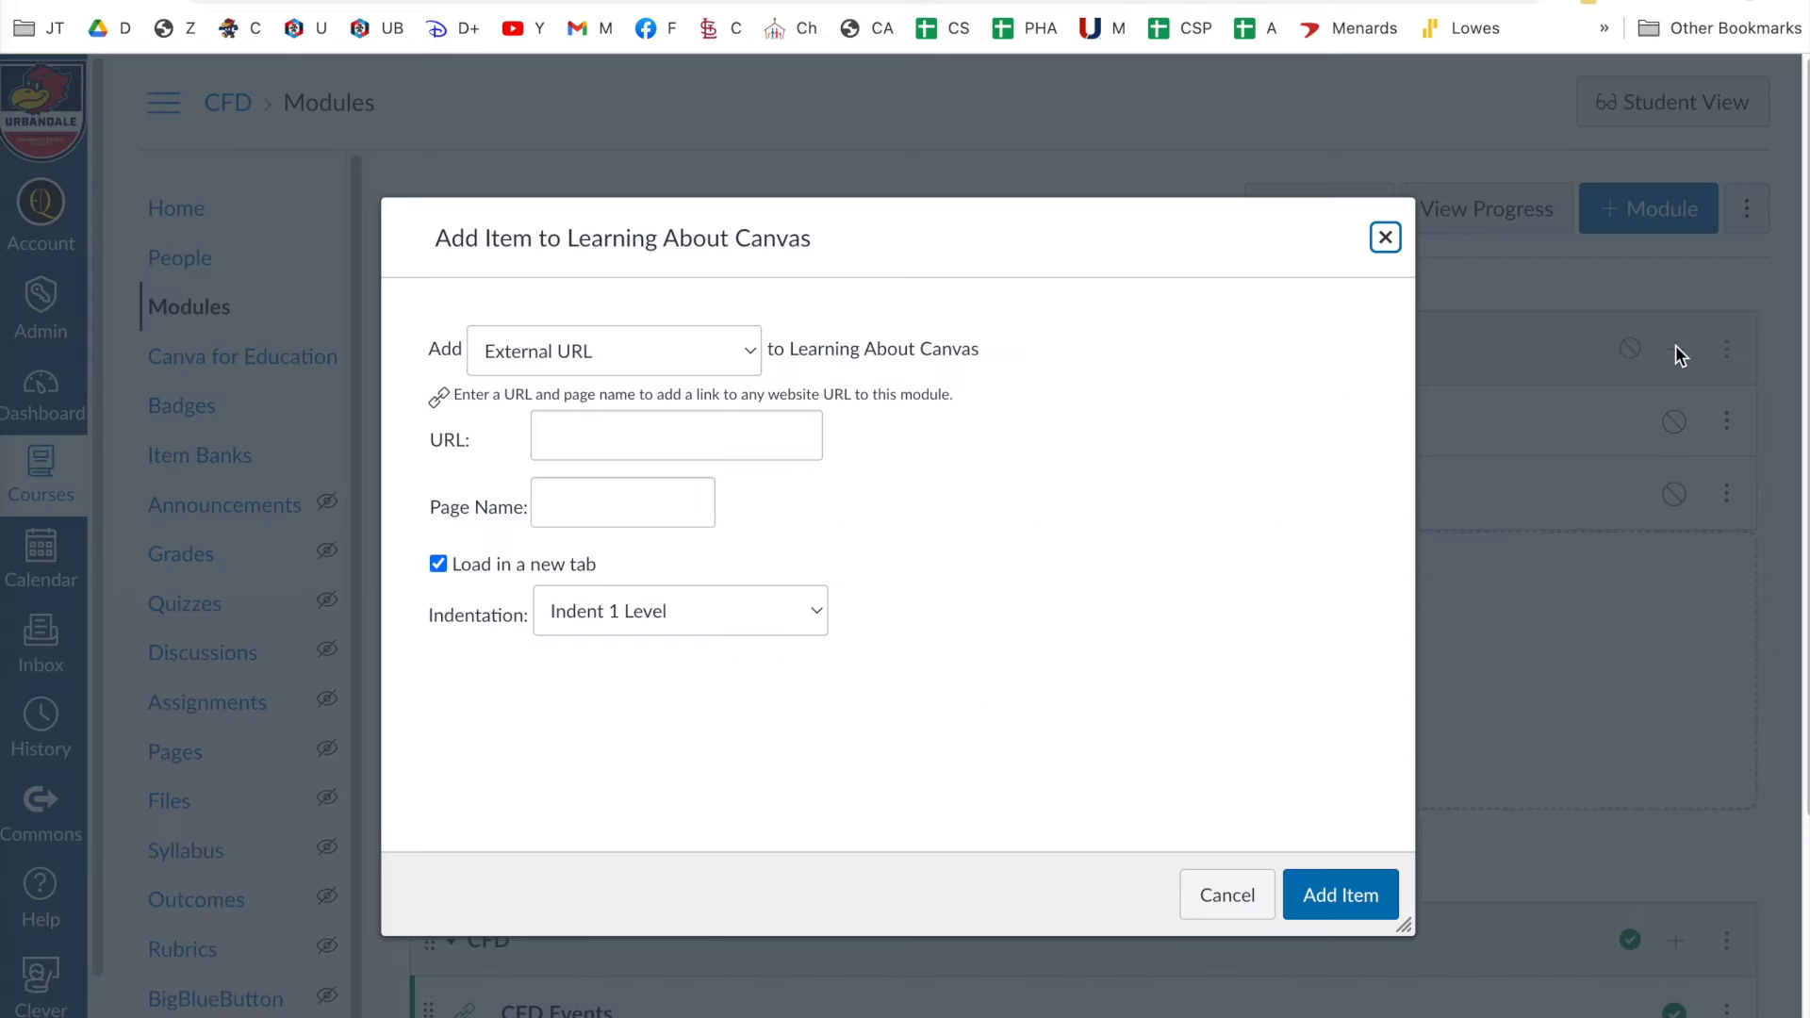
pyautogui.click(737, 347)
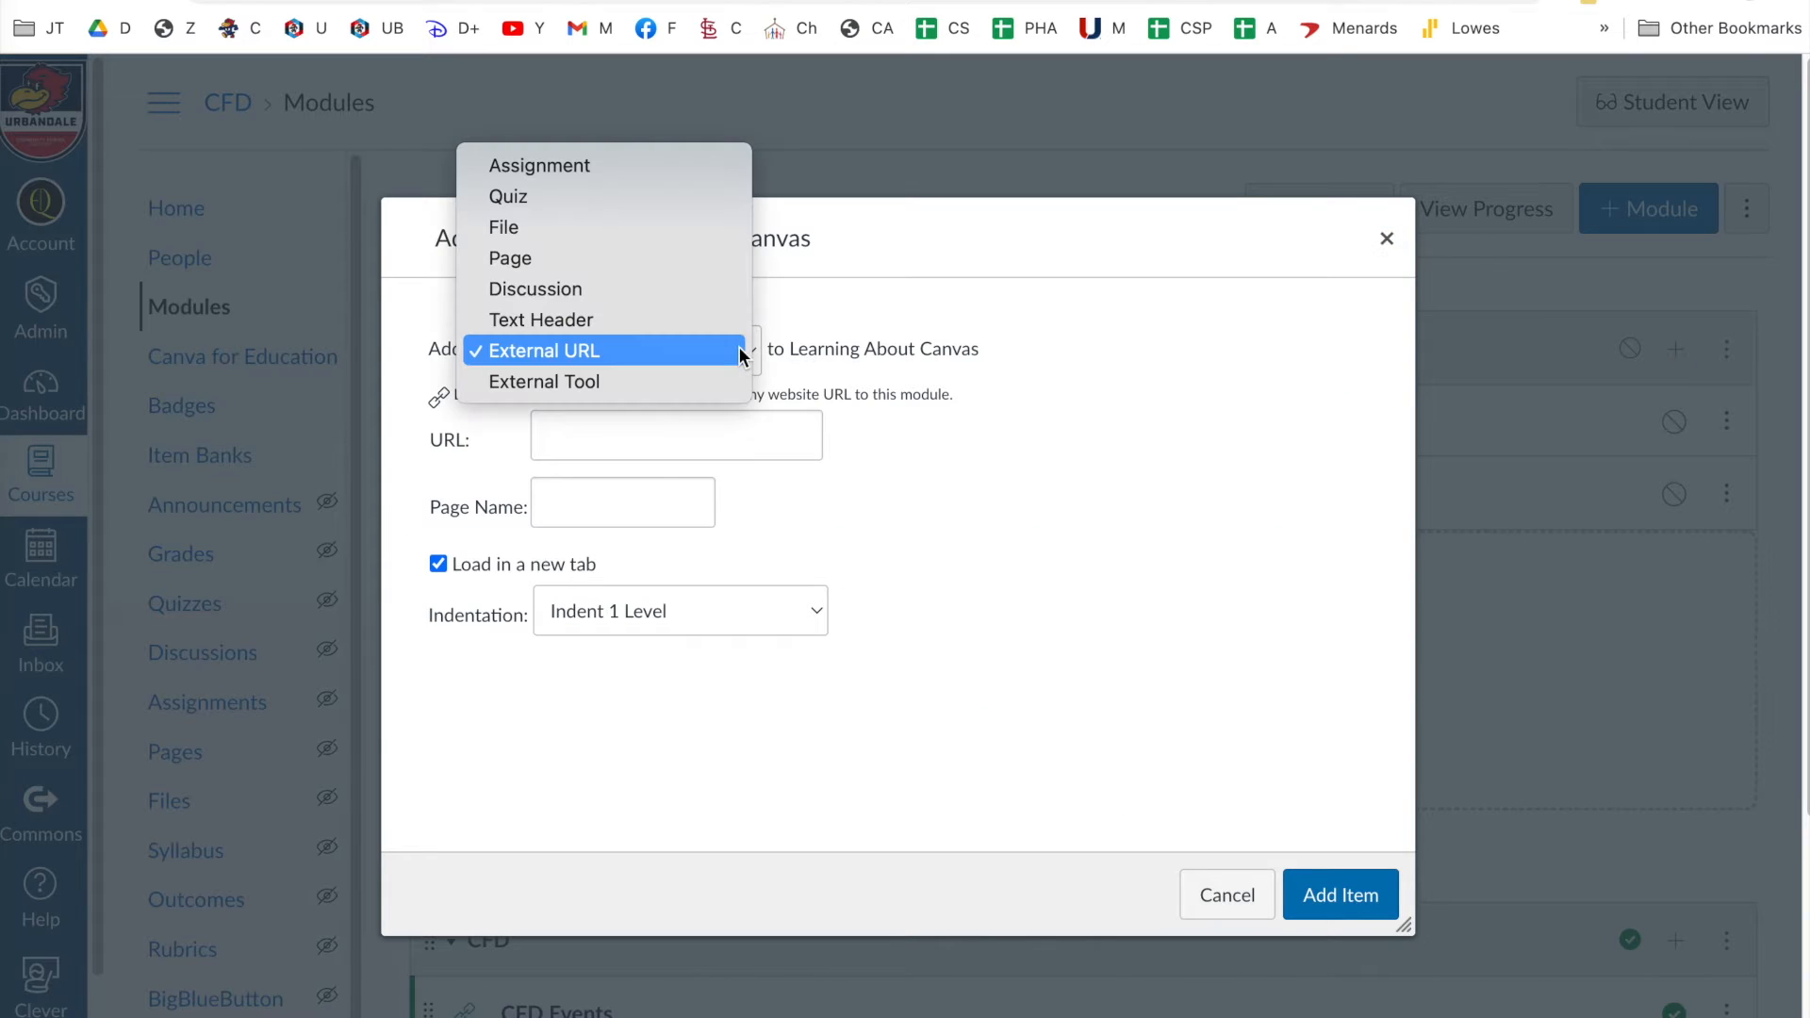
pyautogui.click(704, 270)
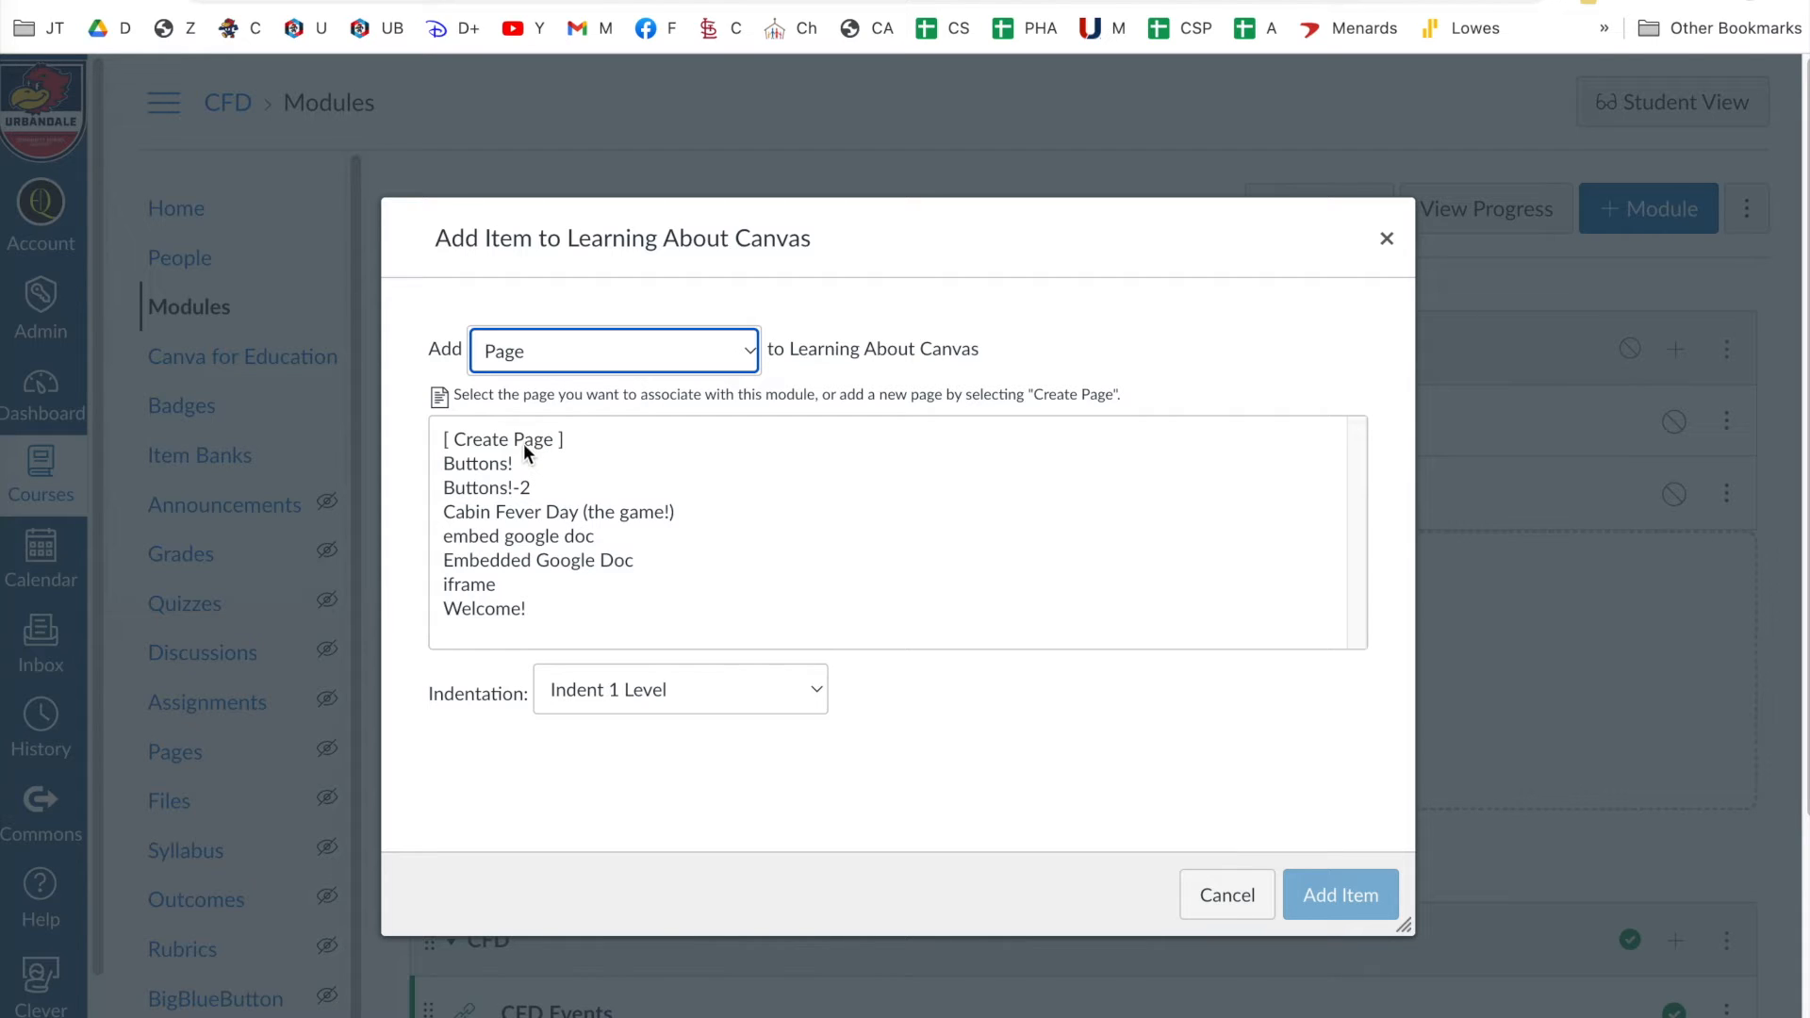
pyautogui.click(481, 461)
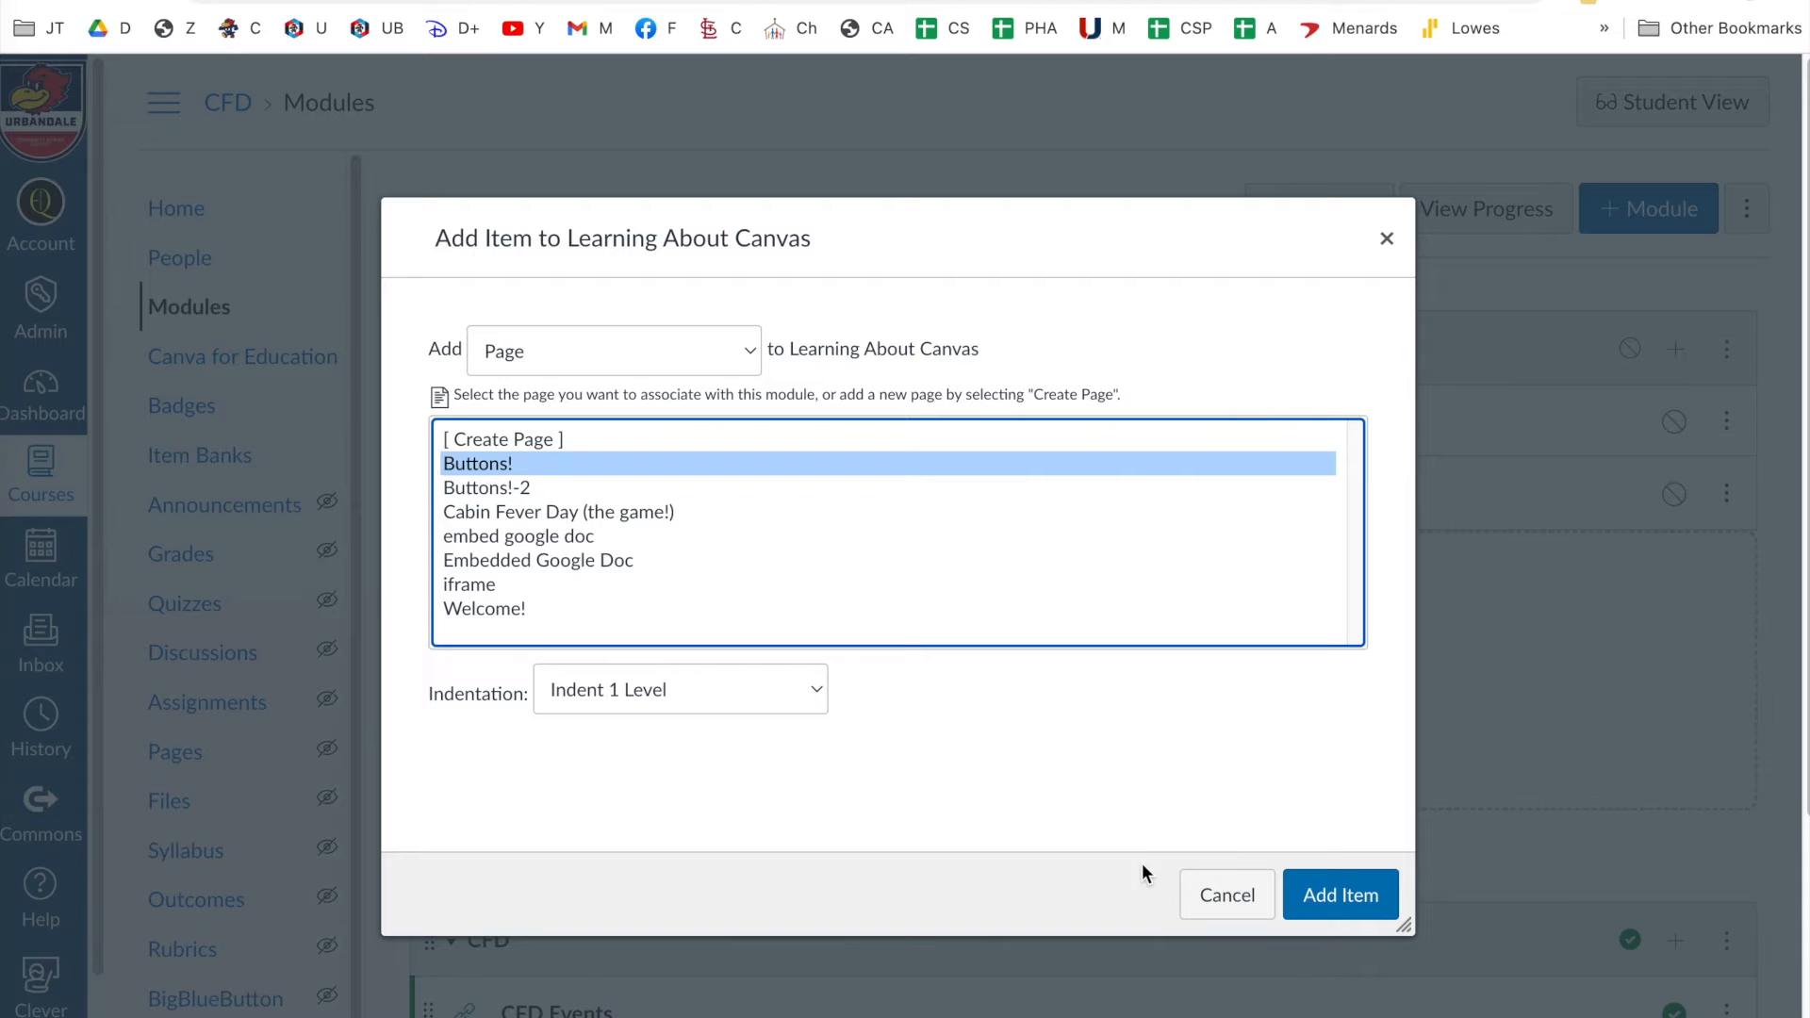
pyautogui.click(1365, 897)
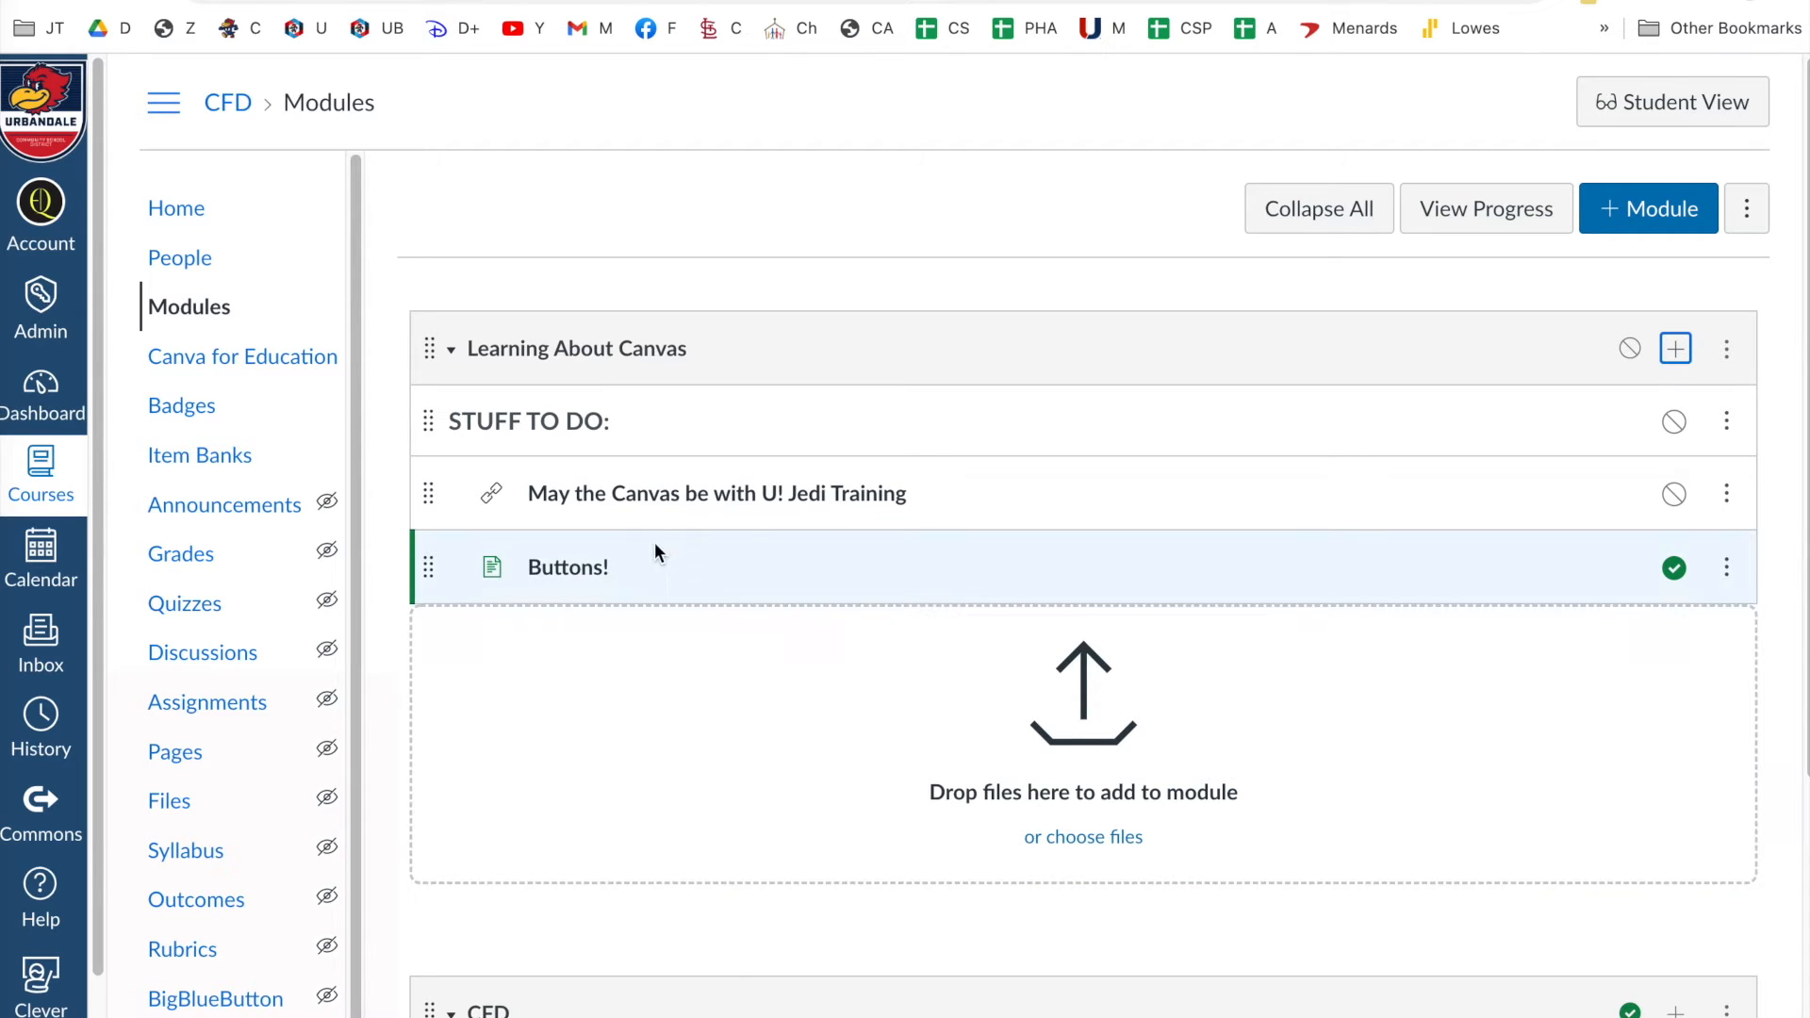
# - Add the existing page "Cabin Fever Day (the game!)" to the Learning About Canvas module
pyautogui.click(1680, 353)
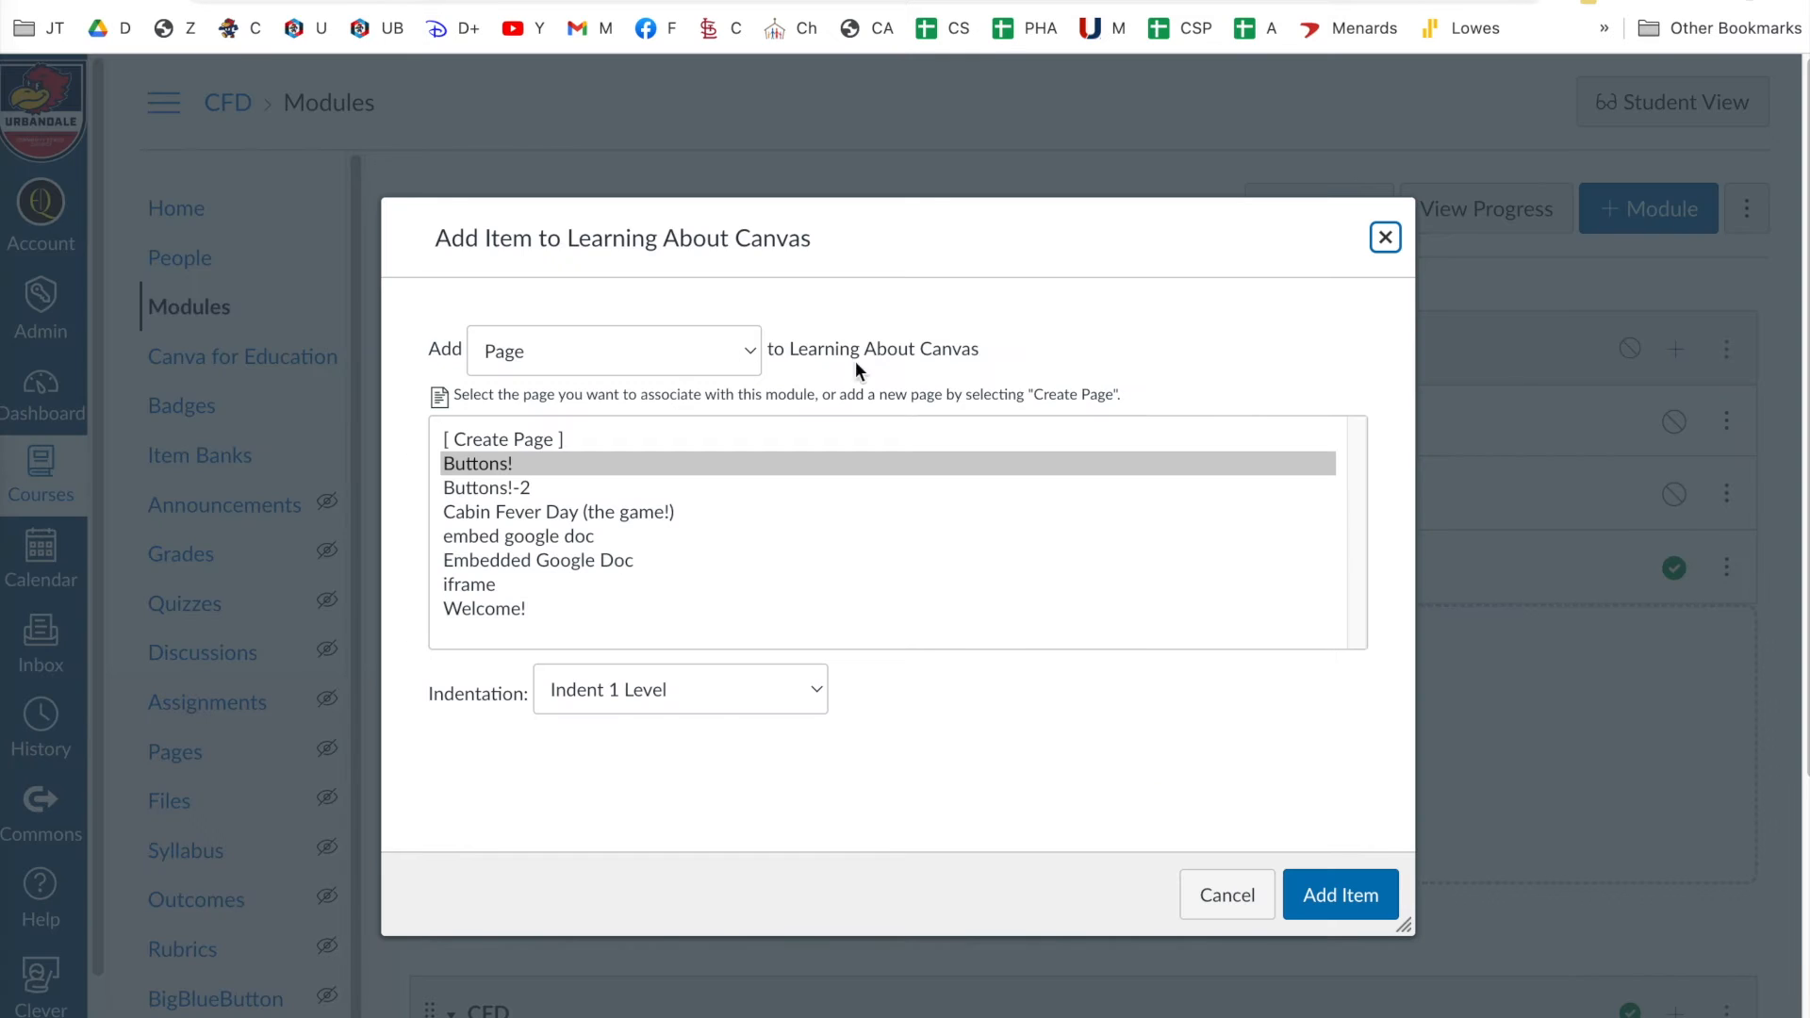
pyautogui.click(485, 513)
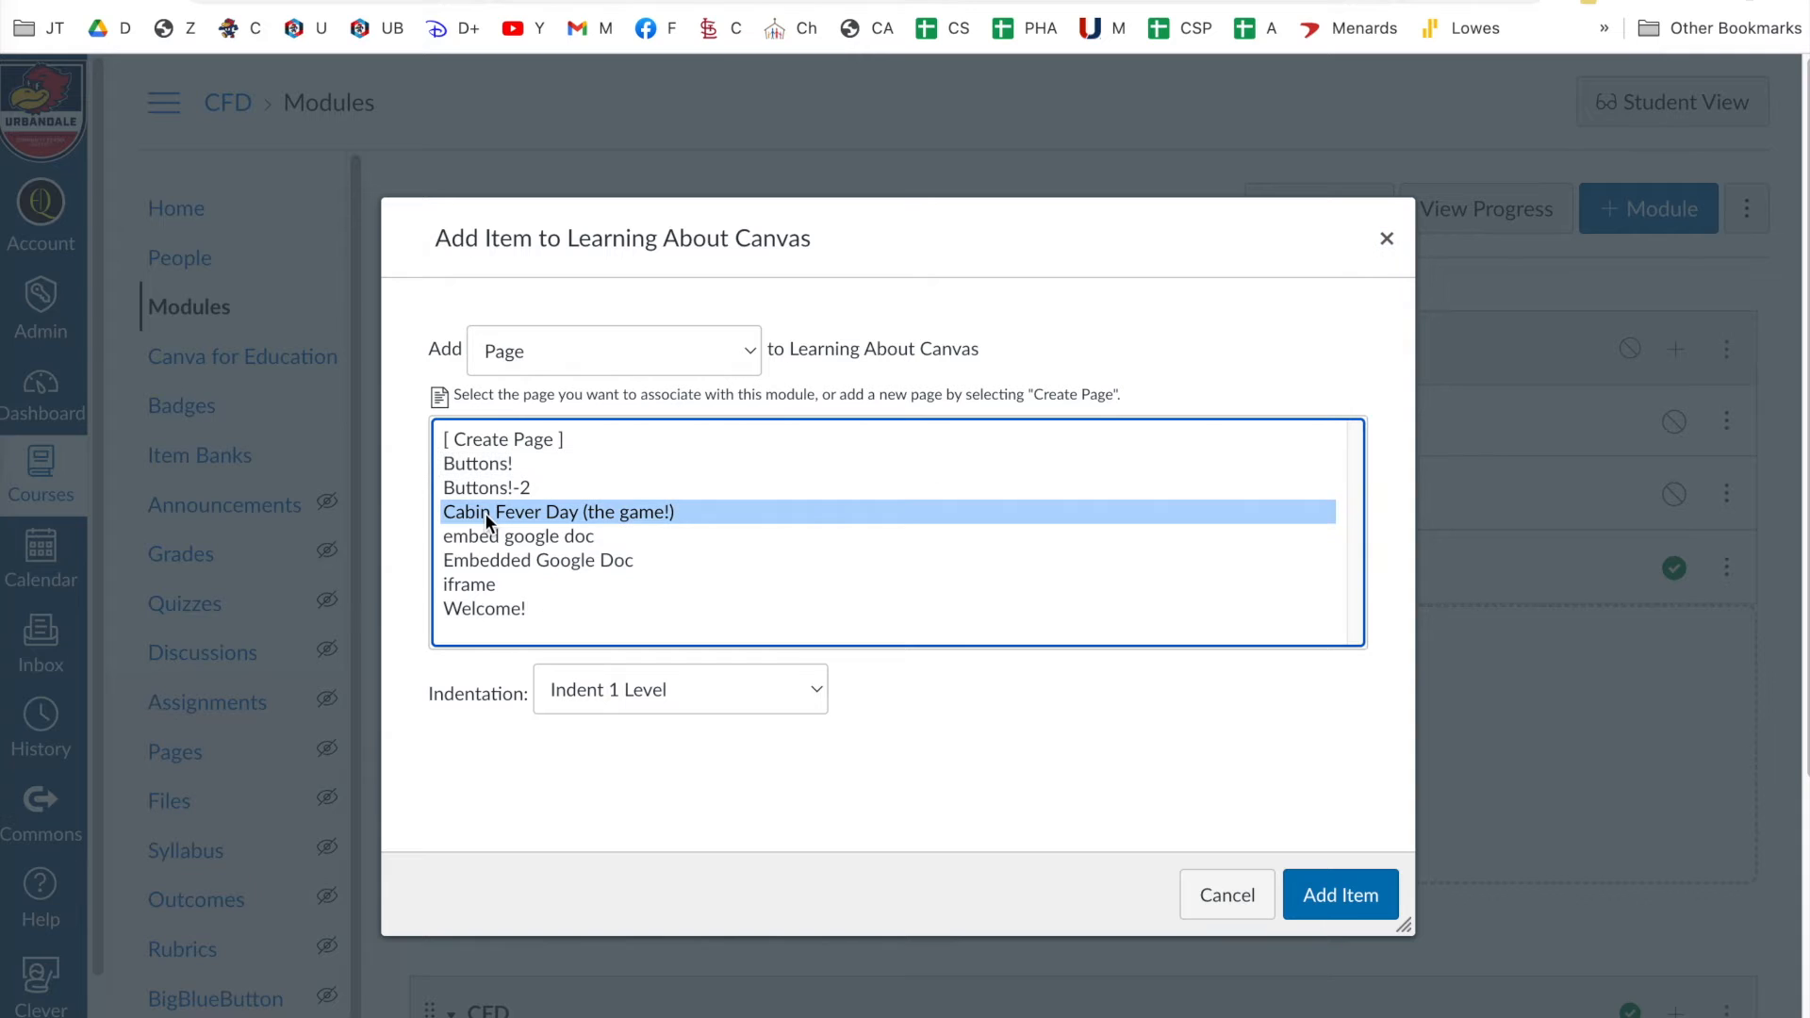
pyautogui.click(1343, 898)
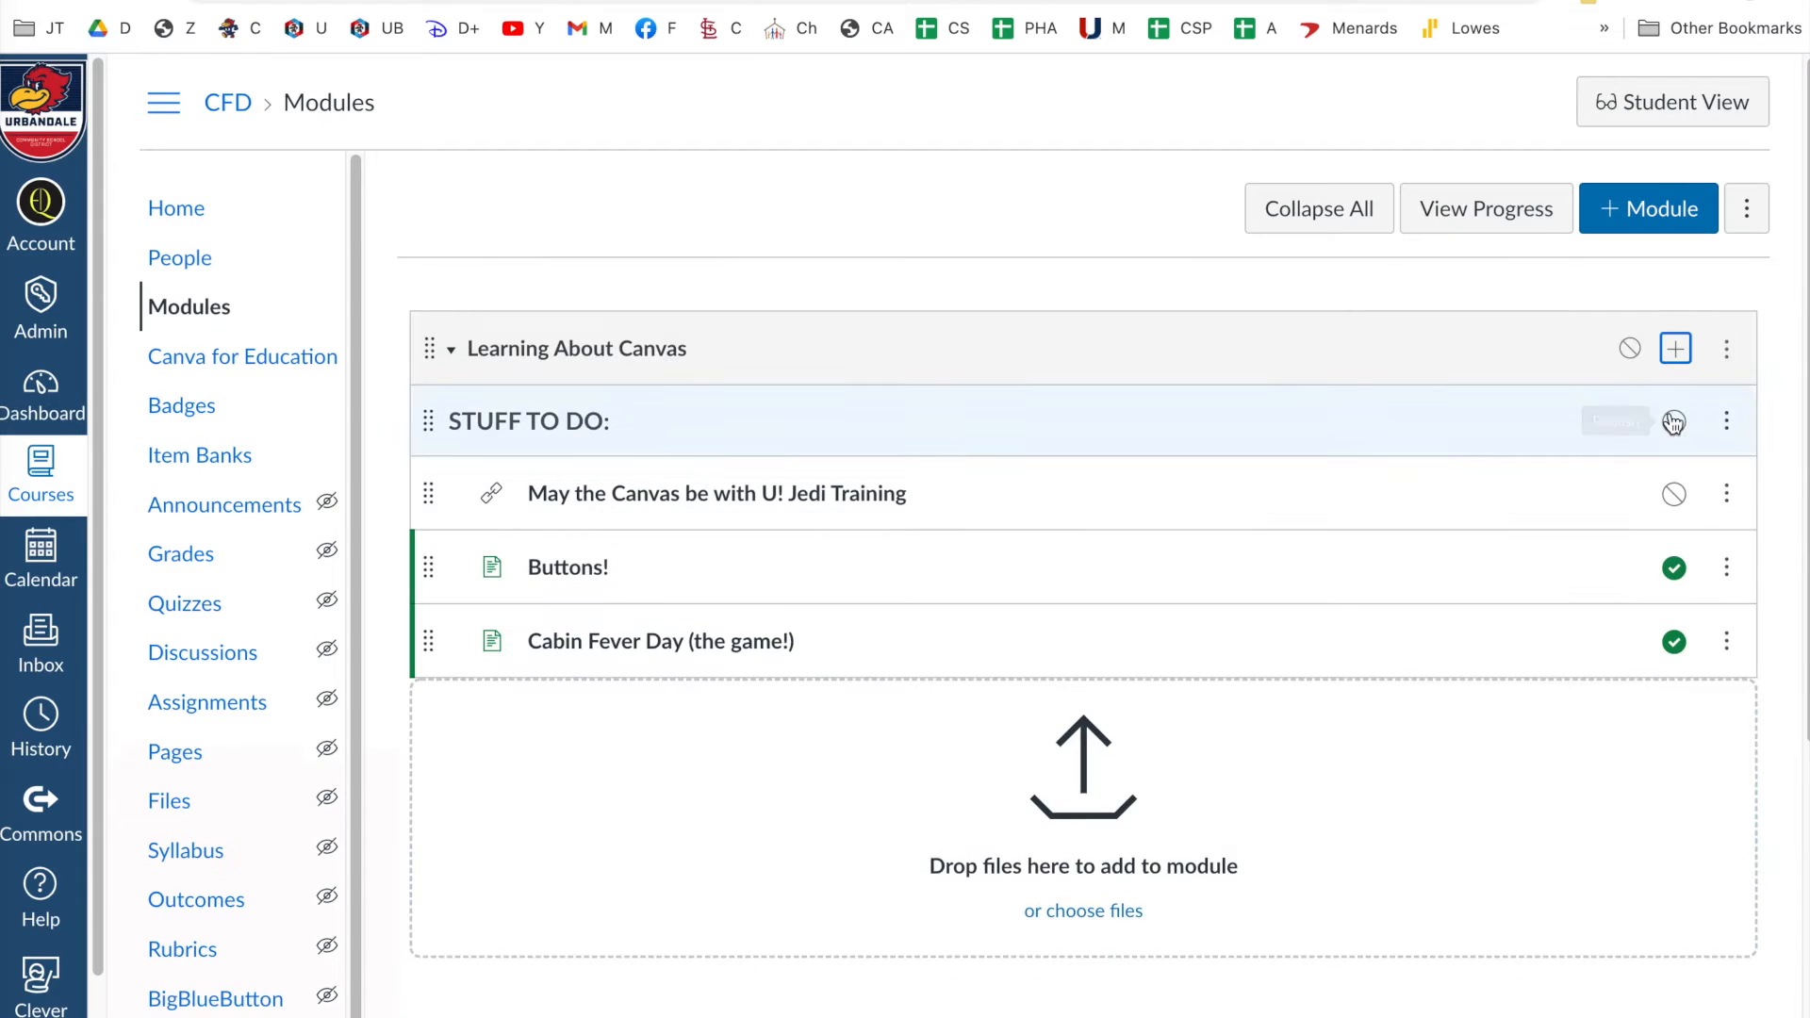
# - Add the existing quiz "POP QUIZ" to the Learning About Canvas module
pyautogui.click(1677, 349)
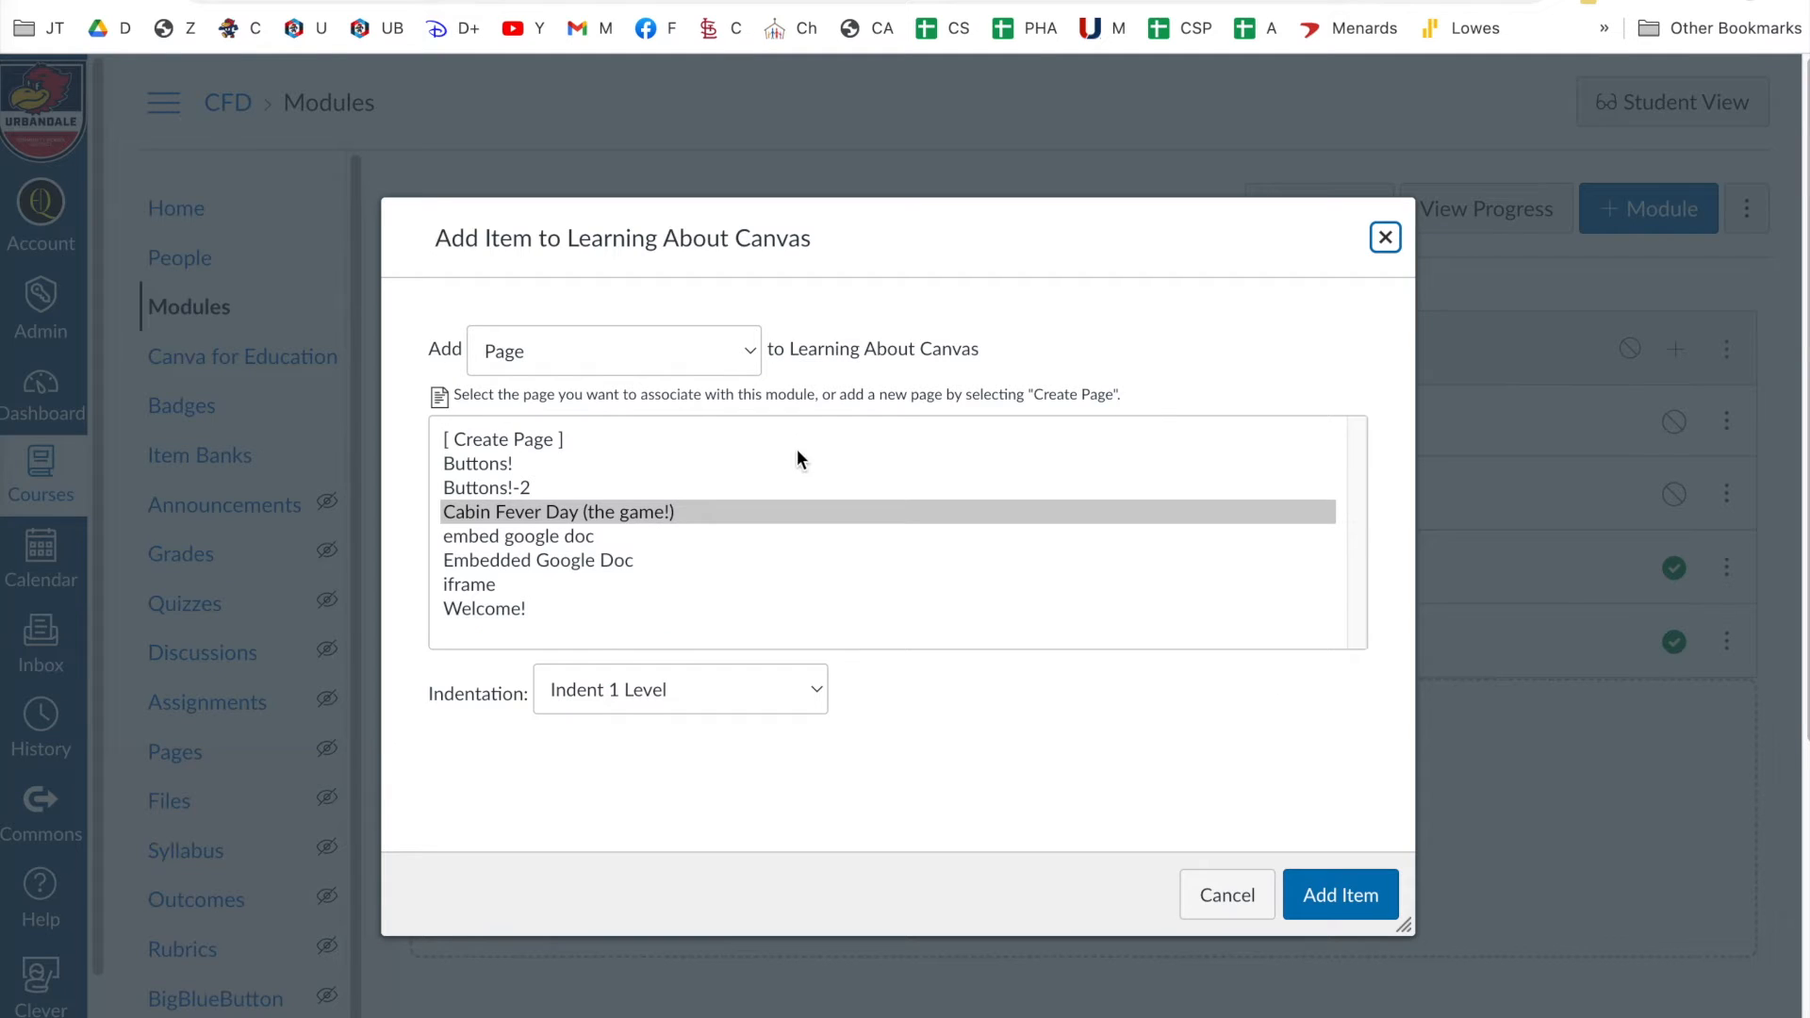
pyautogui.click(750, 352)
pyautogui.click(698, 291)
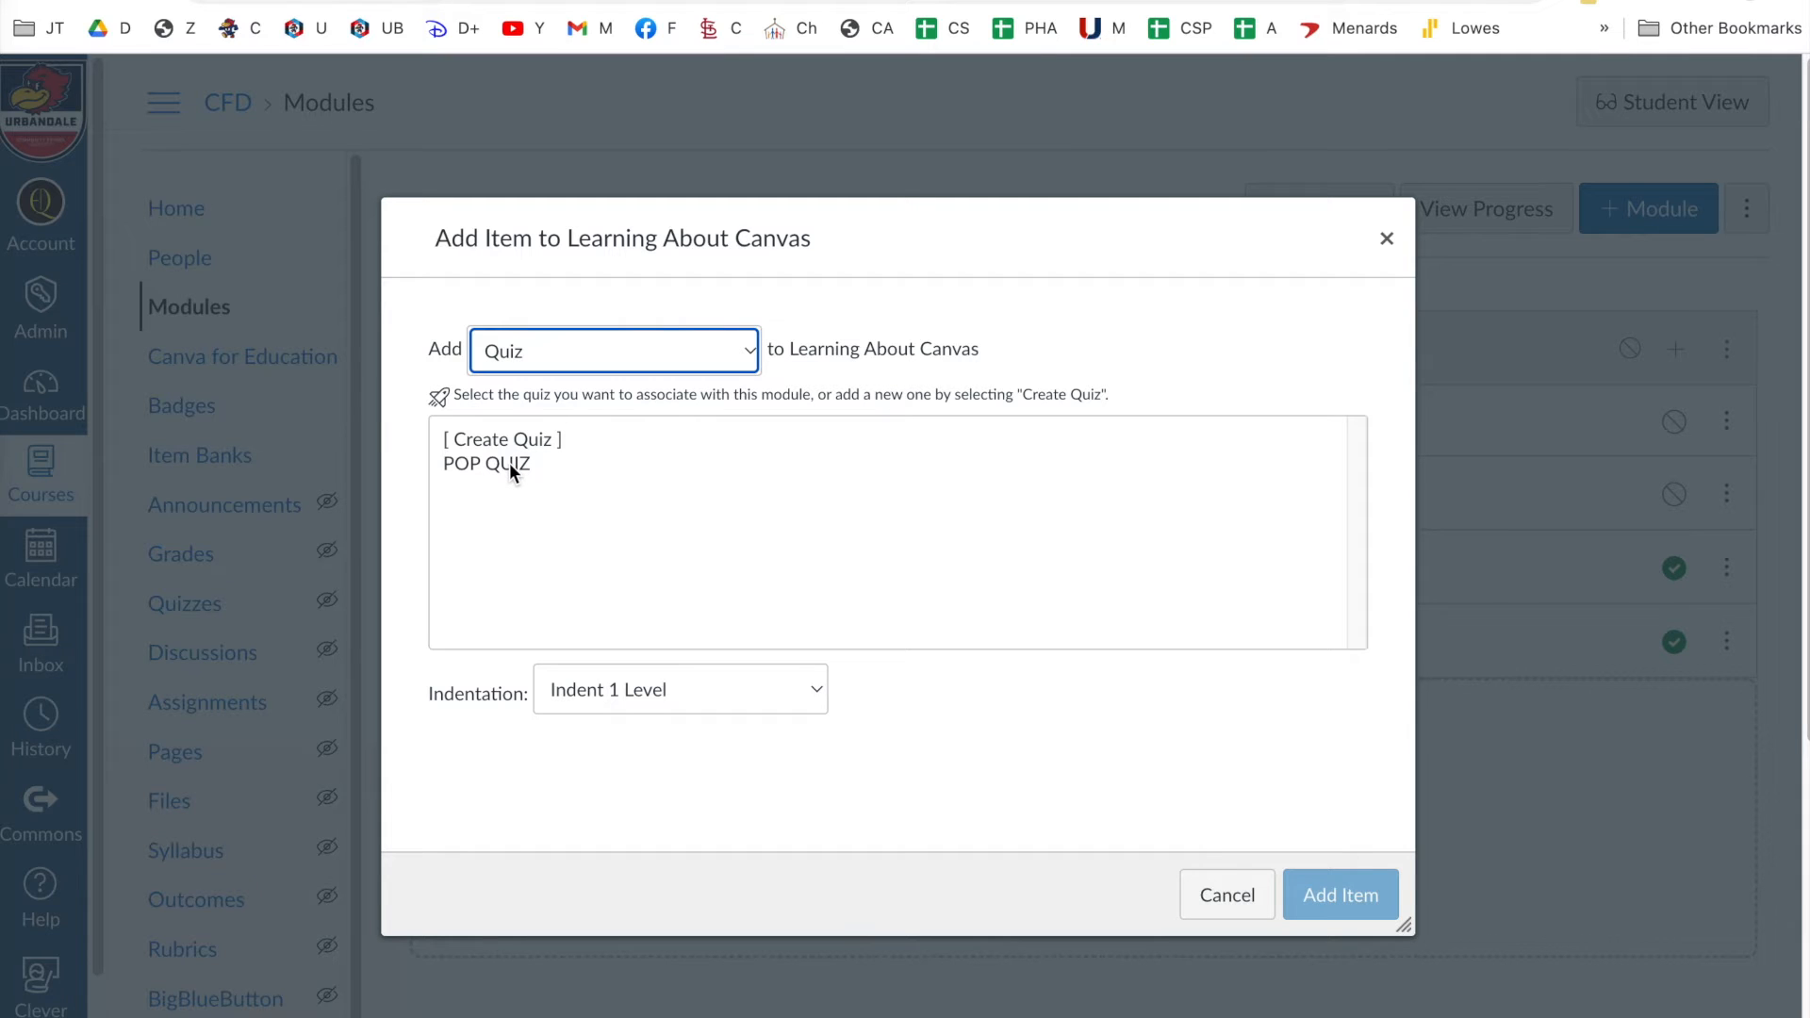
pyautogui.click(509, 462)
pyautogui.click(1335, 906)
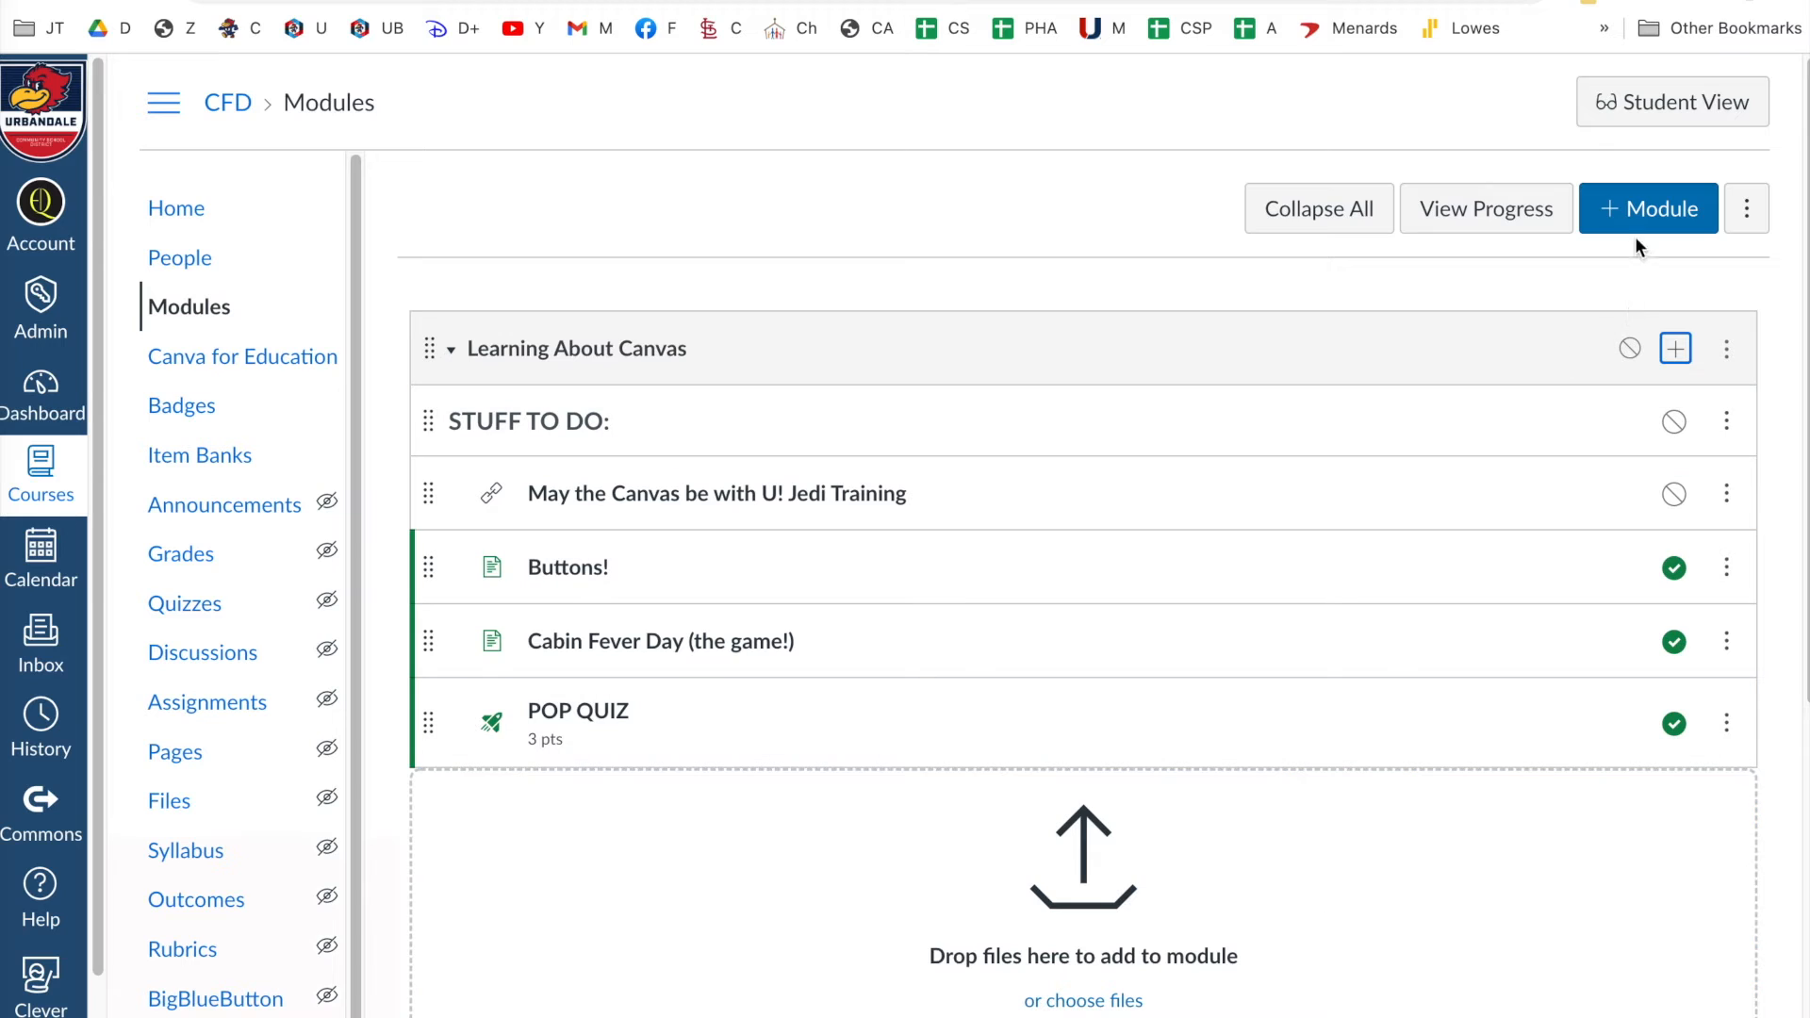
# - Add the existing discussion "What's your favorite thing about CFD?" to the Learning About Canvas module
pyautogui.click(1675, 353)
pyautogui.click(755, 351)
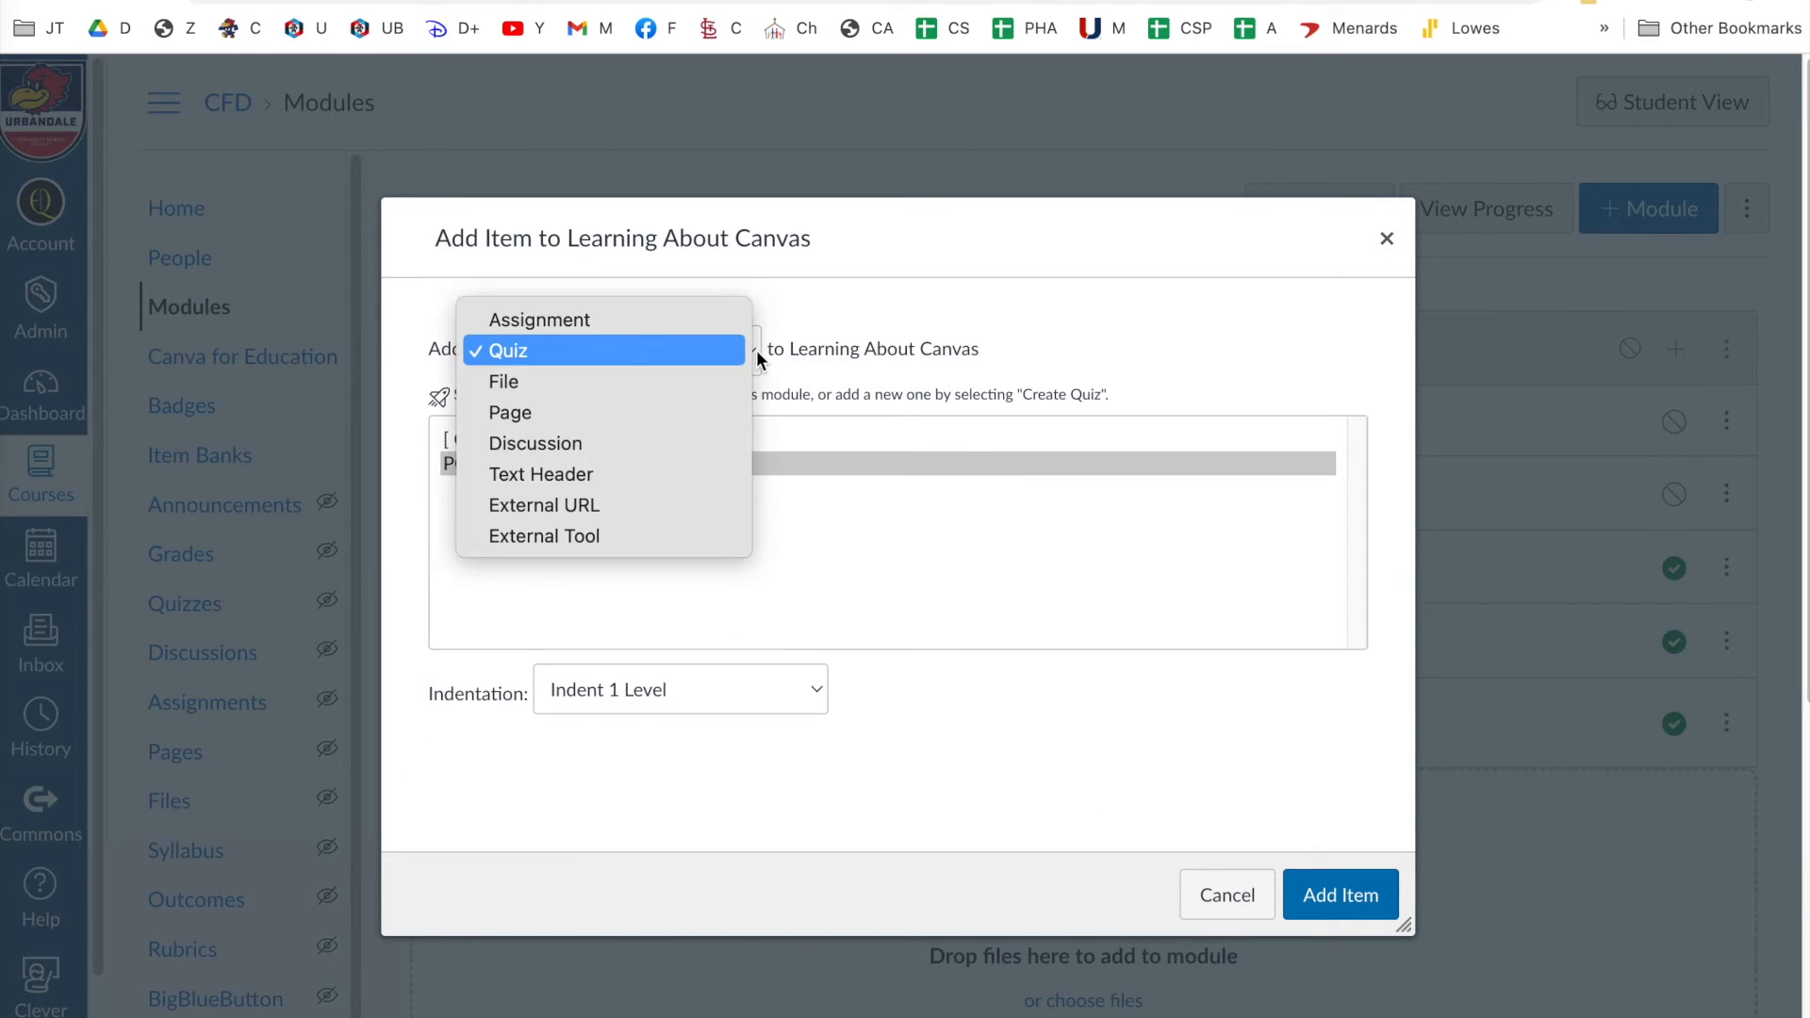
pyautogui.click(581, 445)
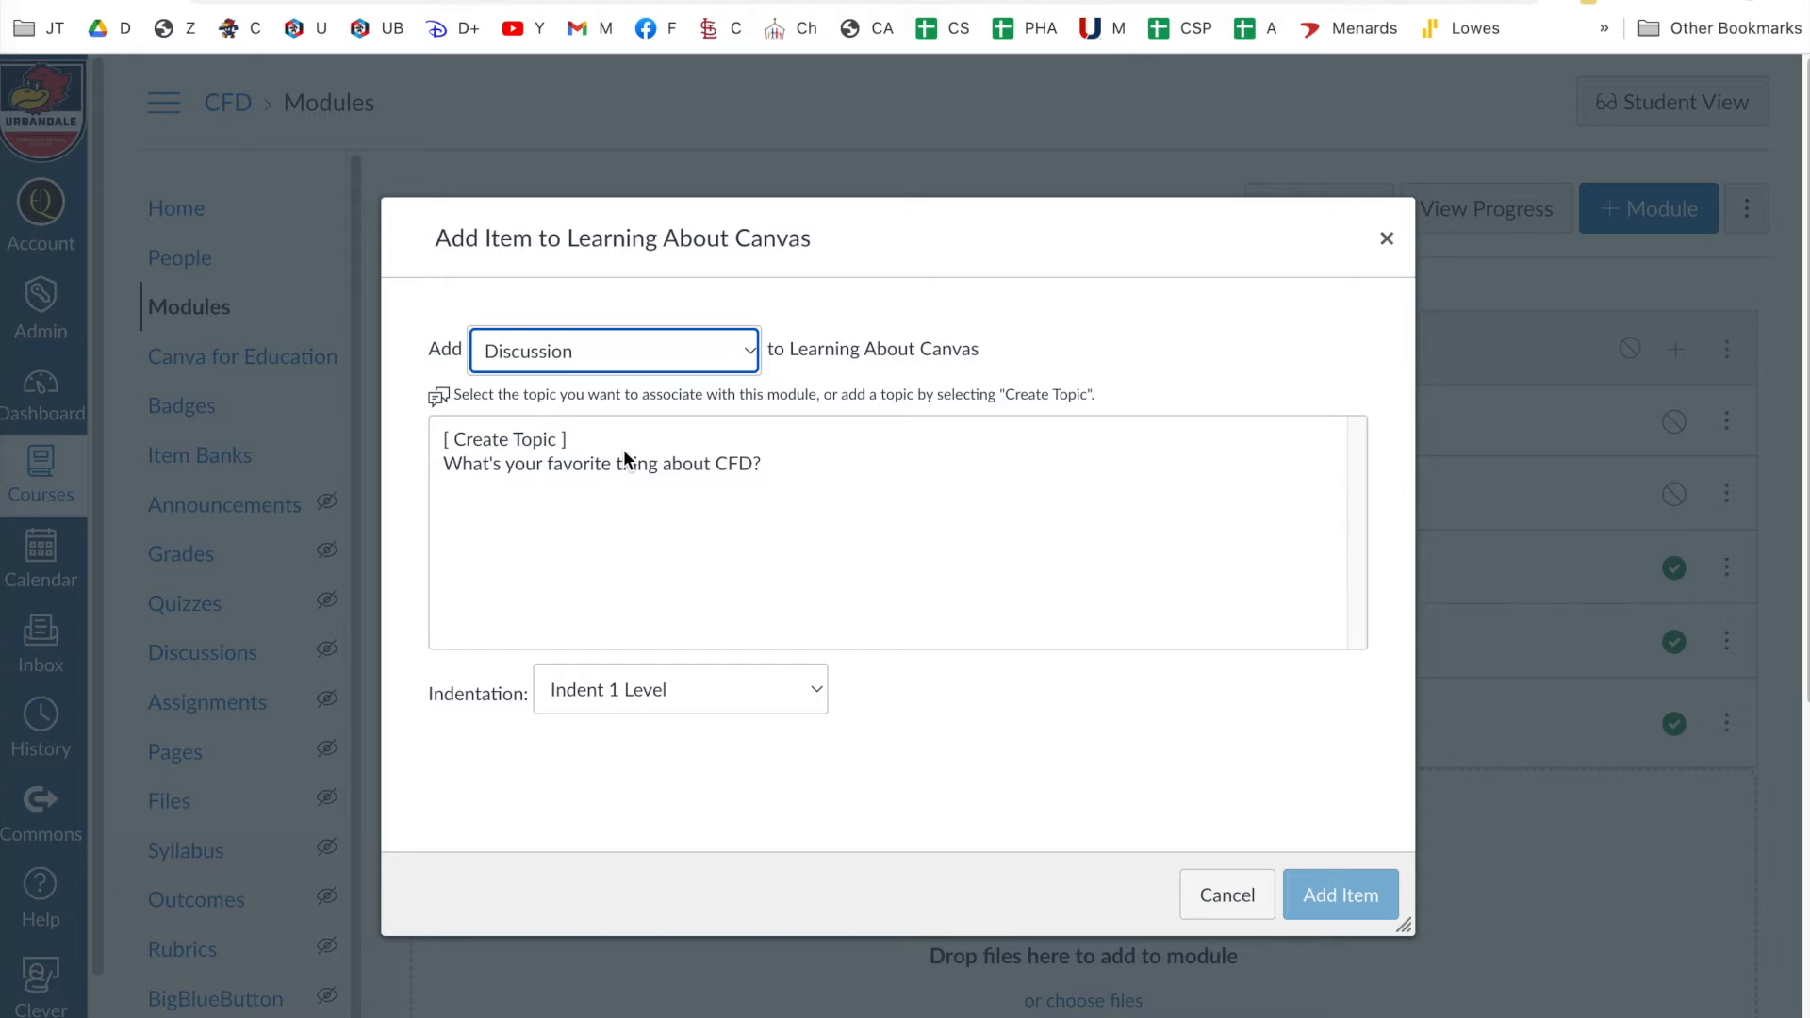
pyautogui.click(602, 466)
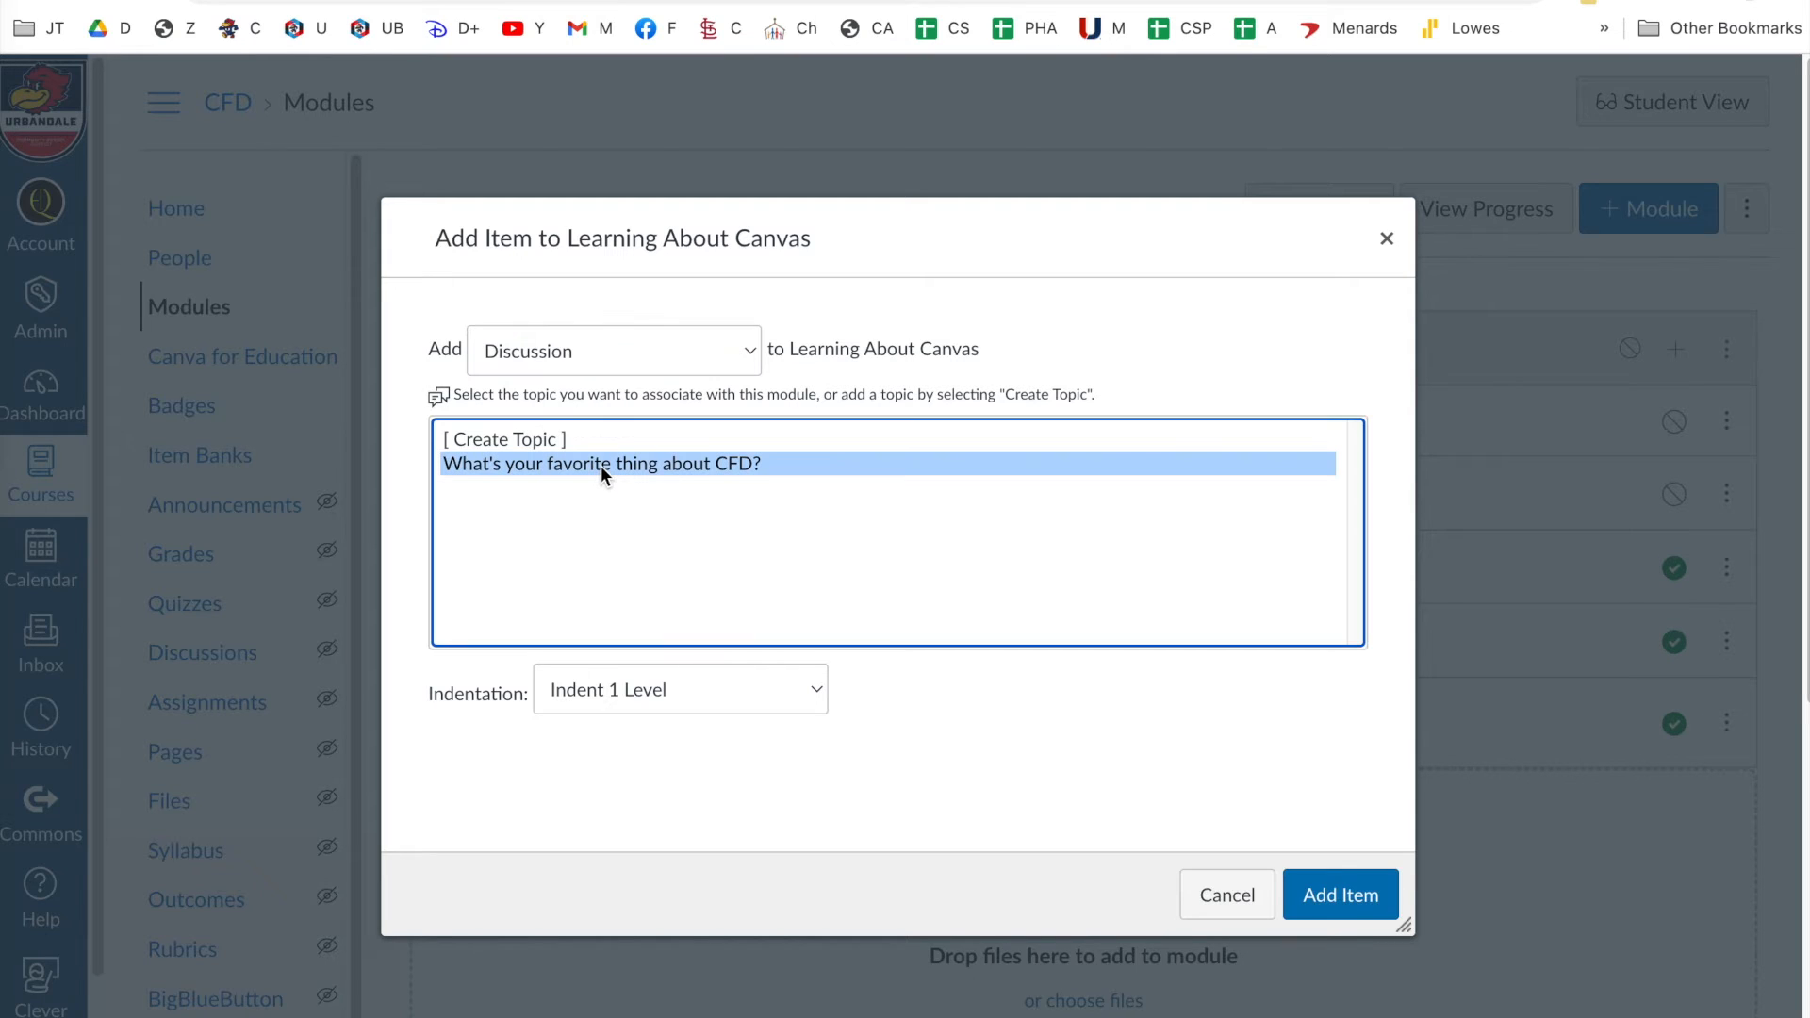
pyautogui.click(1354, 903)
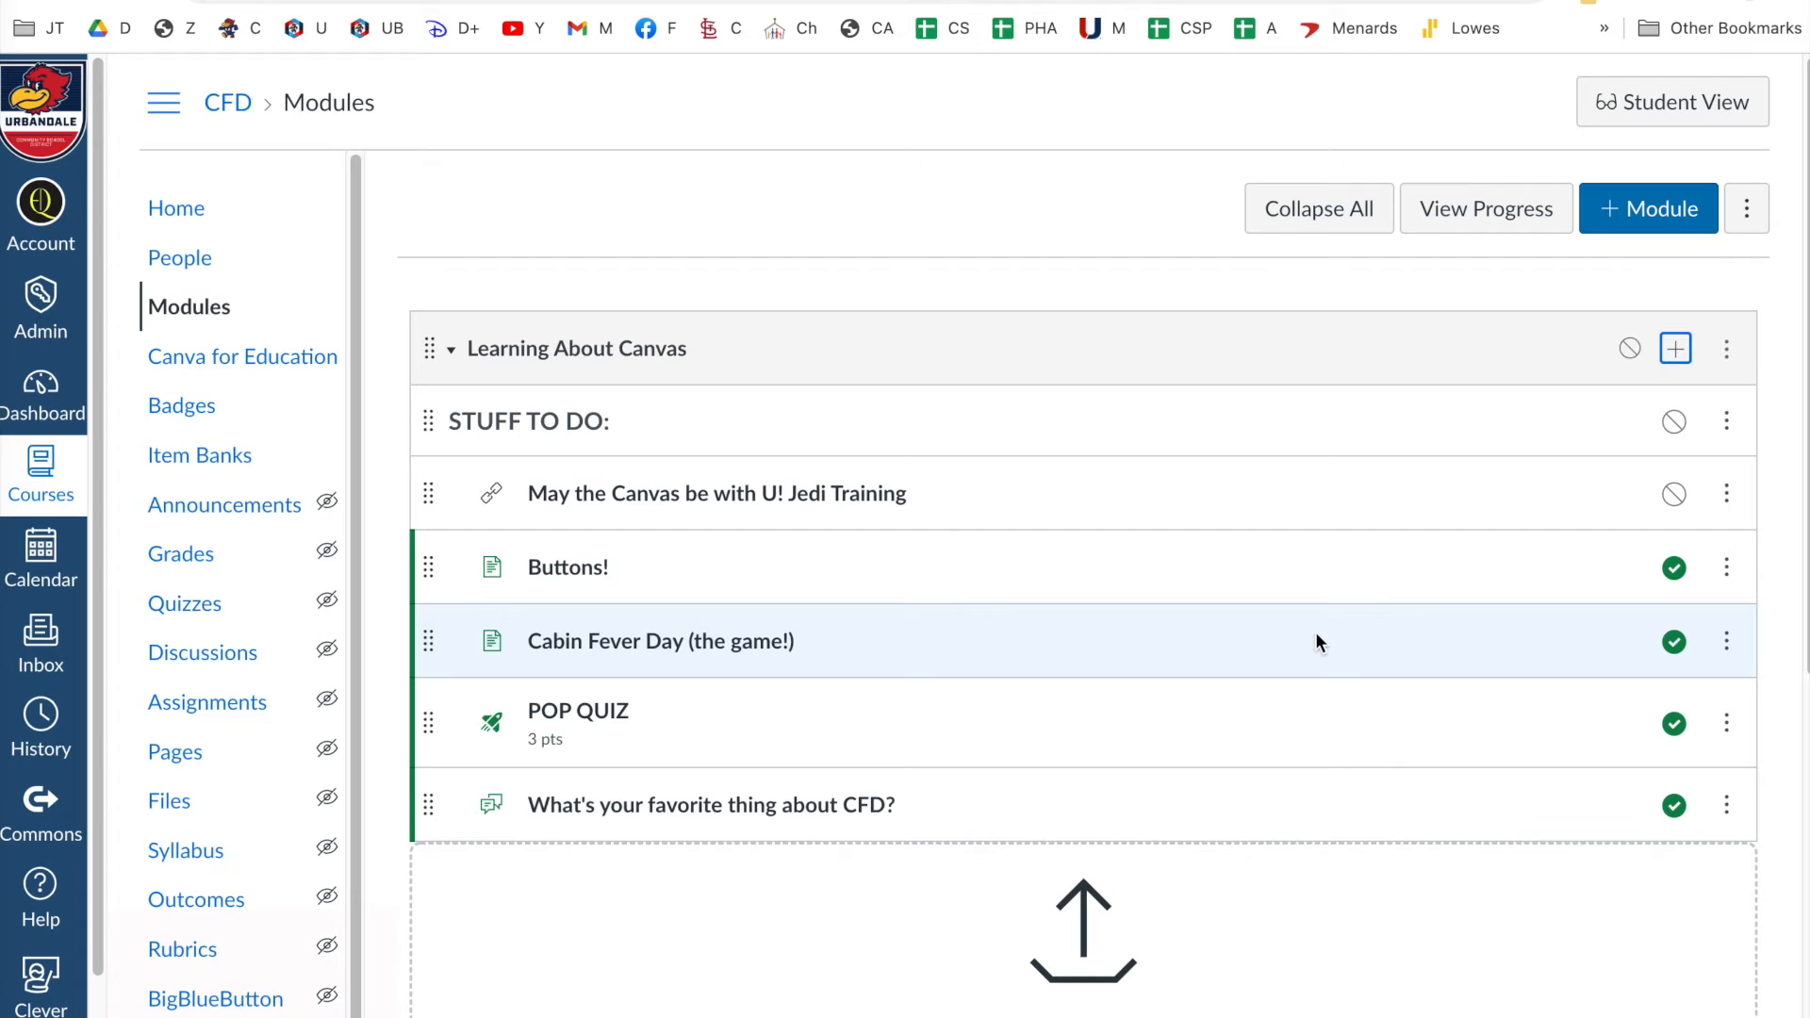
# - Publish the Learning About Canvas module with its items and preview it in Student View
pyautogui.click(1632, 355)
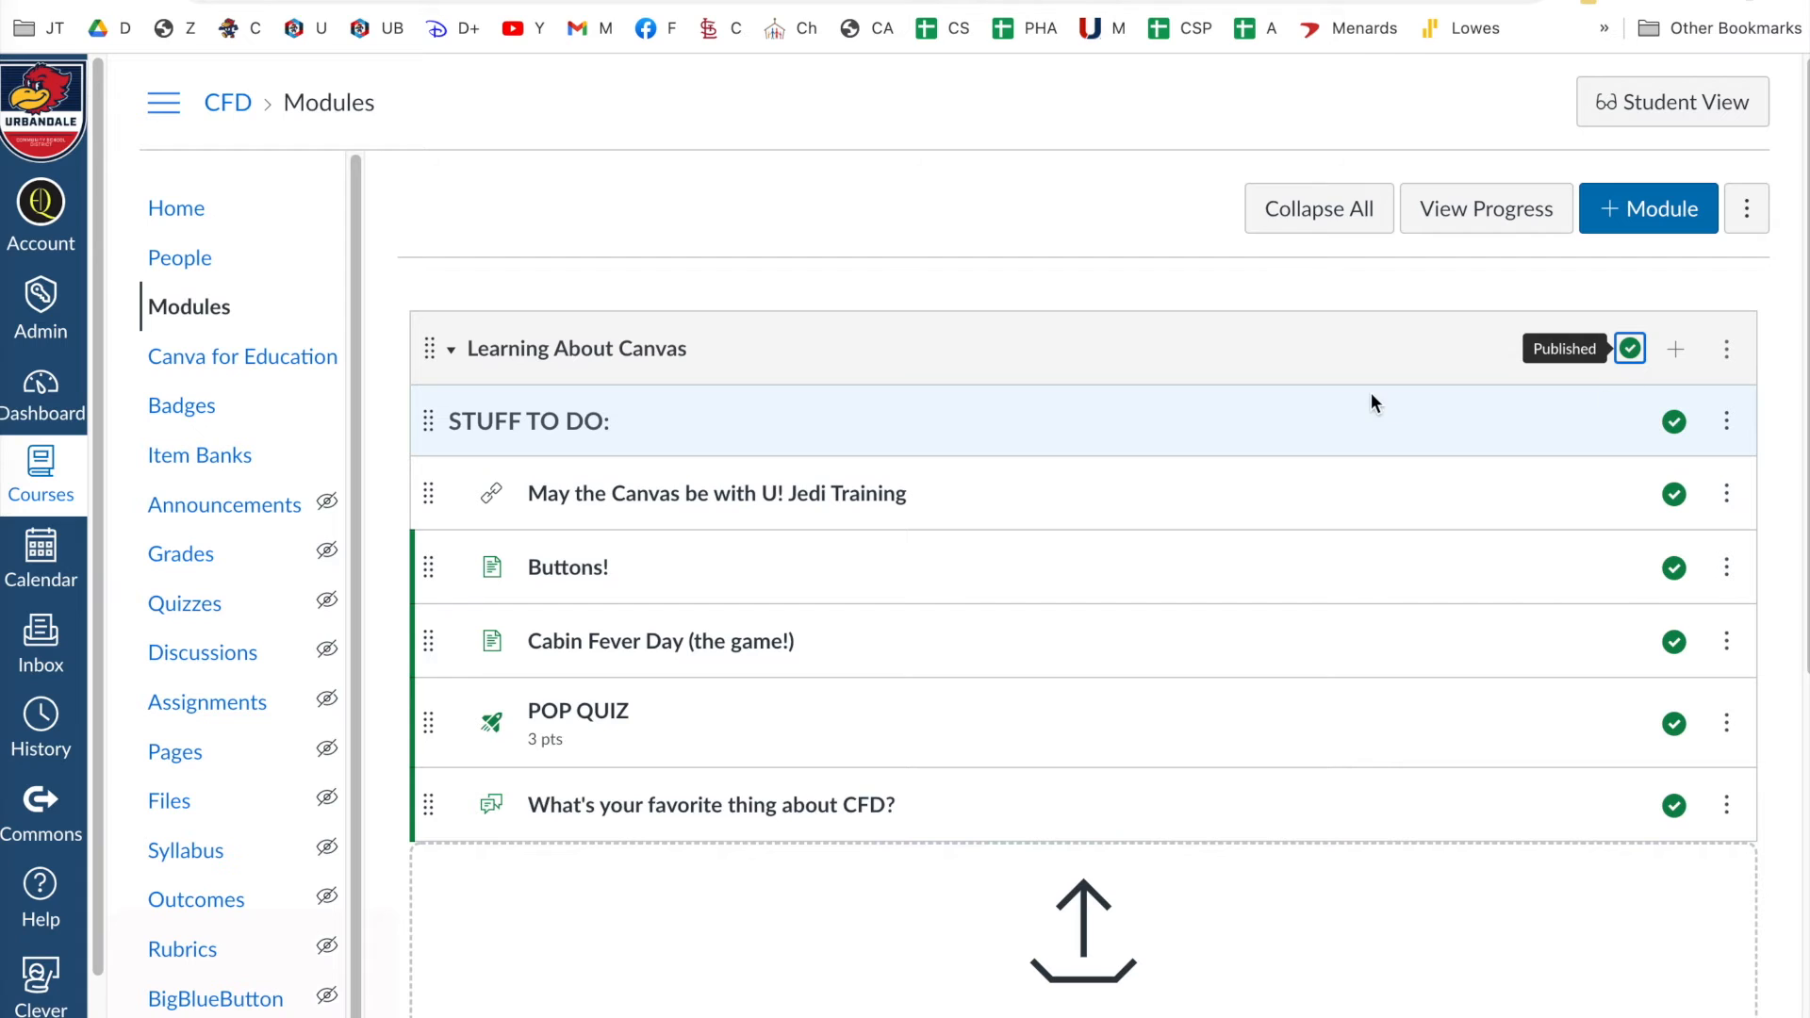
pyautogui.click(1660, 120)
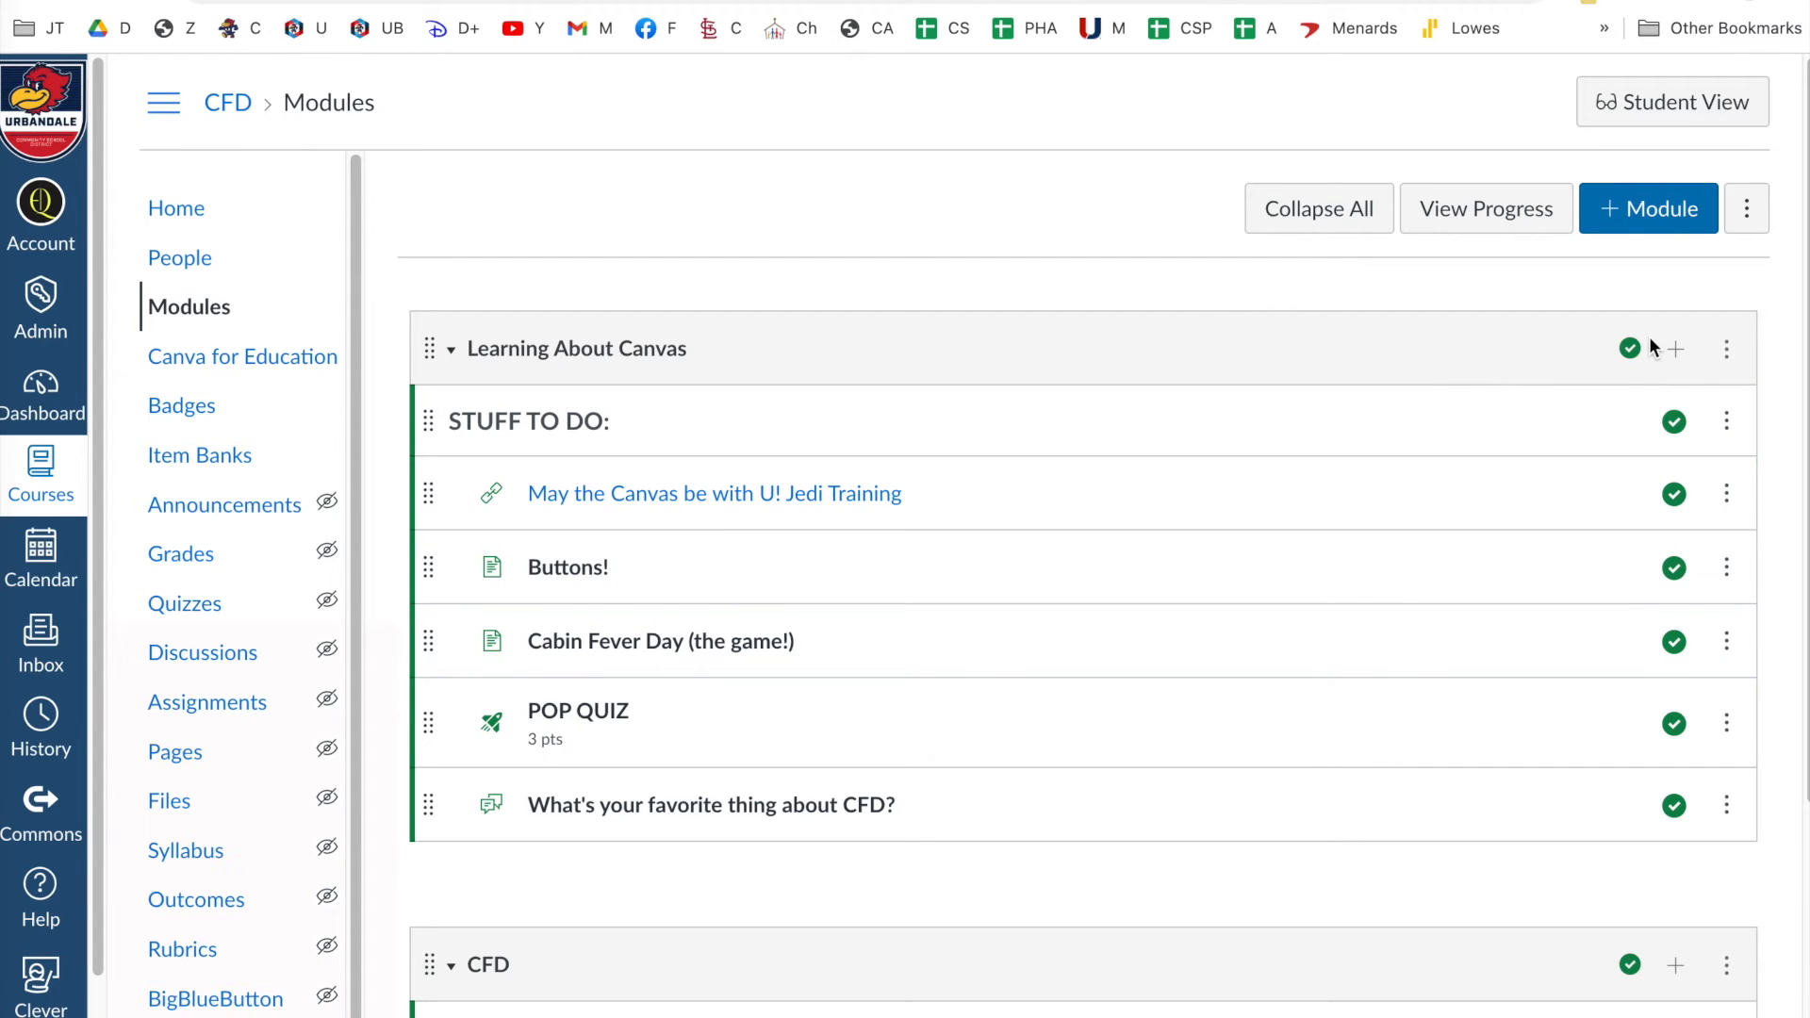
# - Edit the Learning About Canvas module and add a requirement to view "May the Canvas be with U! Jedi Training"
pyautogui.click(1728, 351)
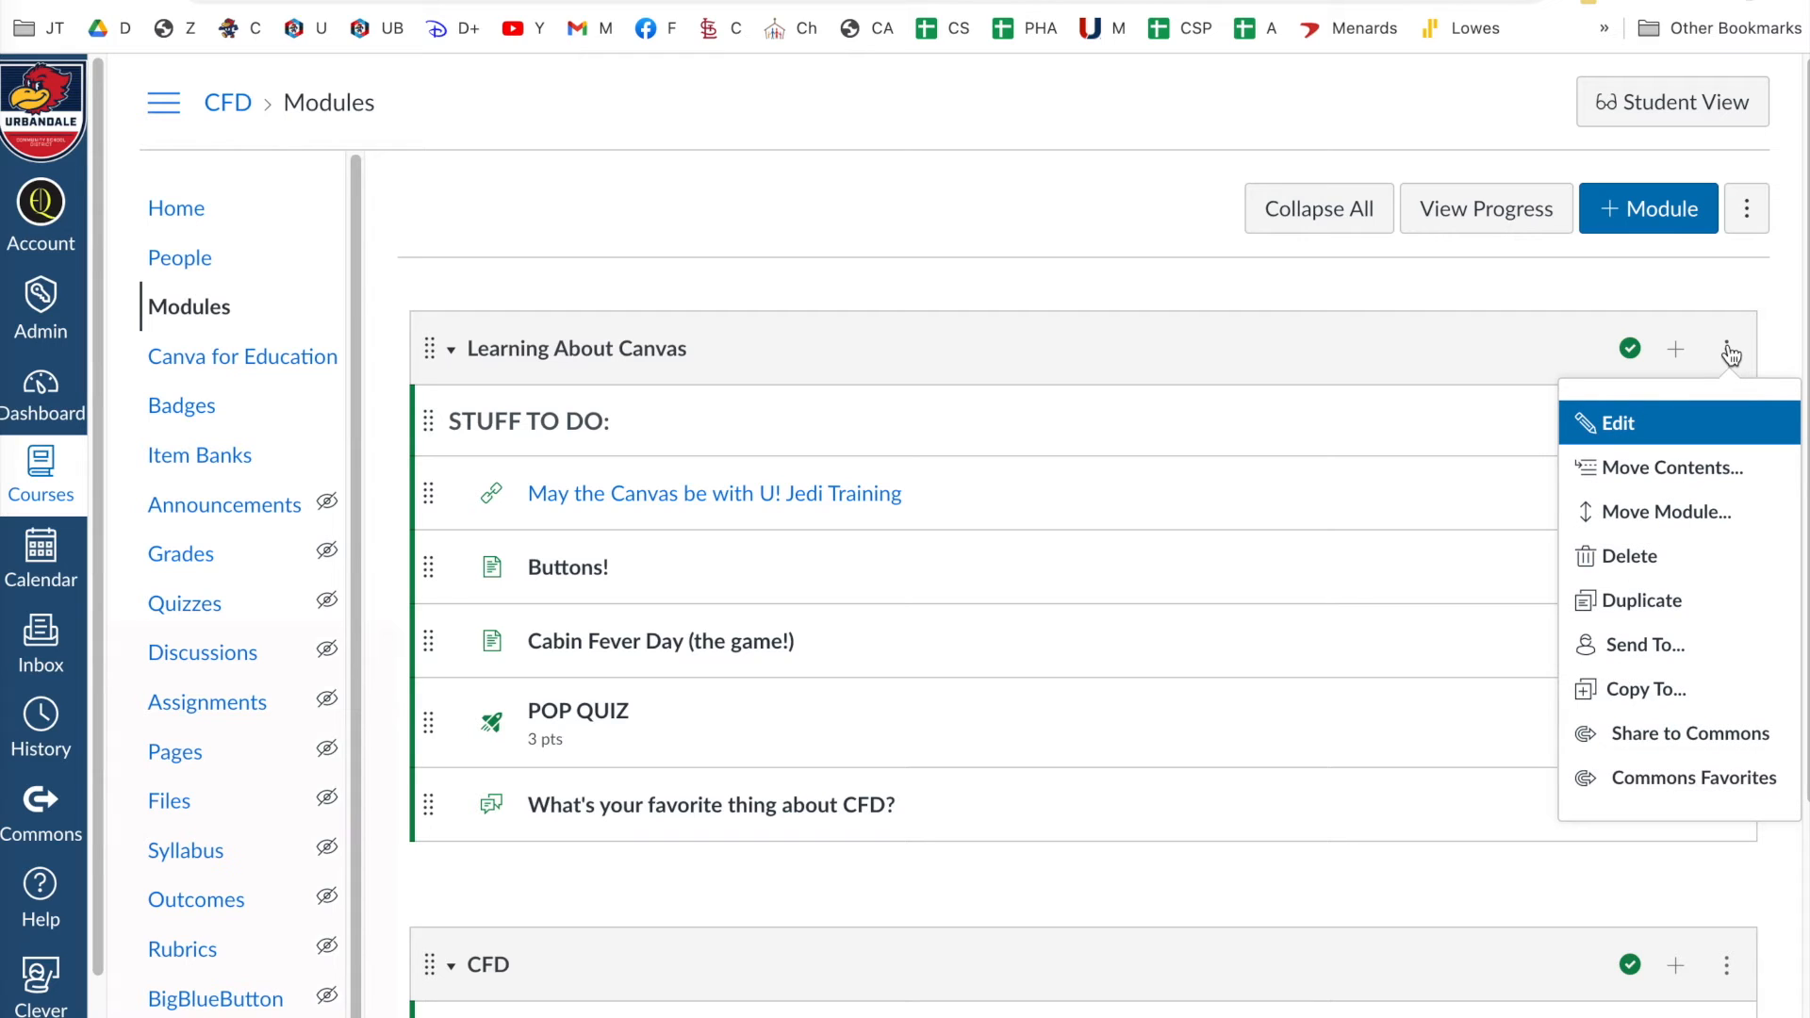
pyautogui.click(1617, 424)
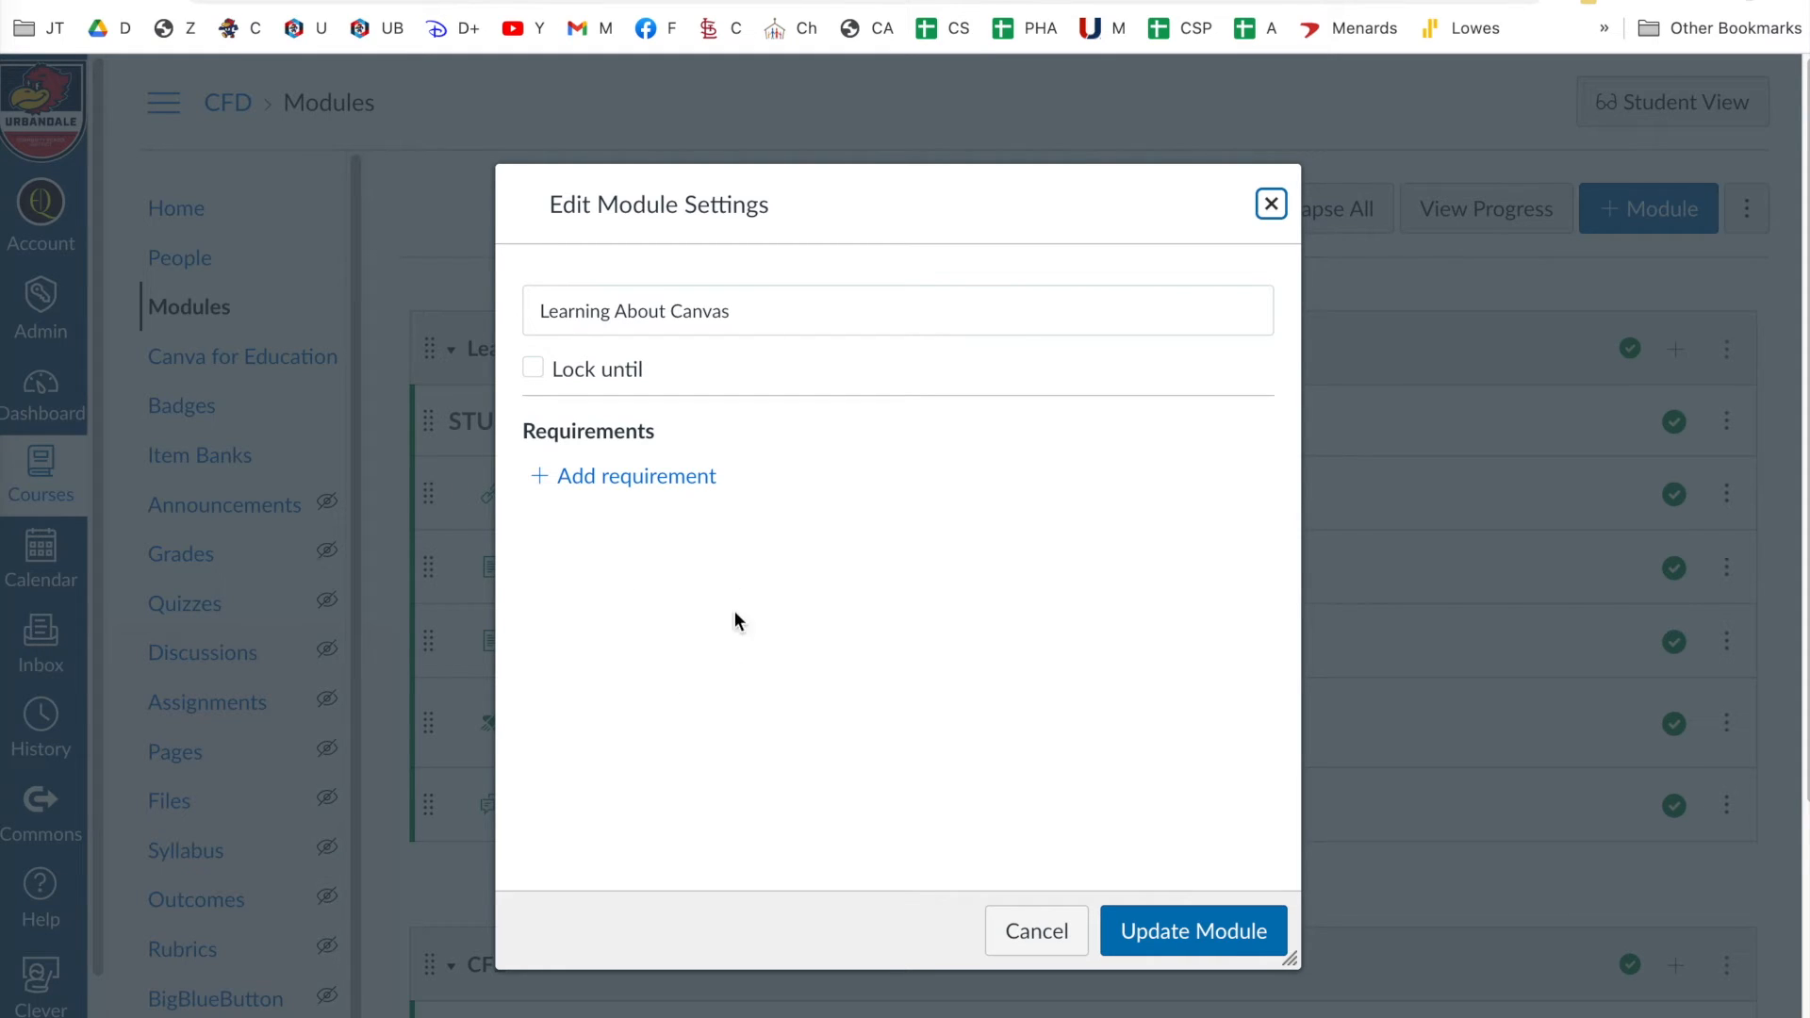
pyautogui.click(624, 485)
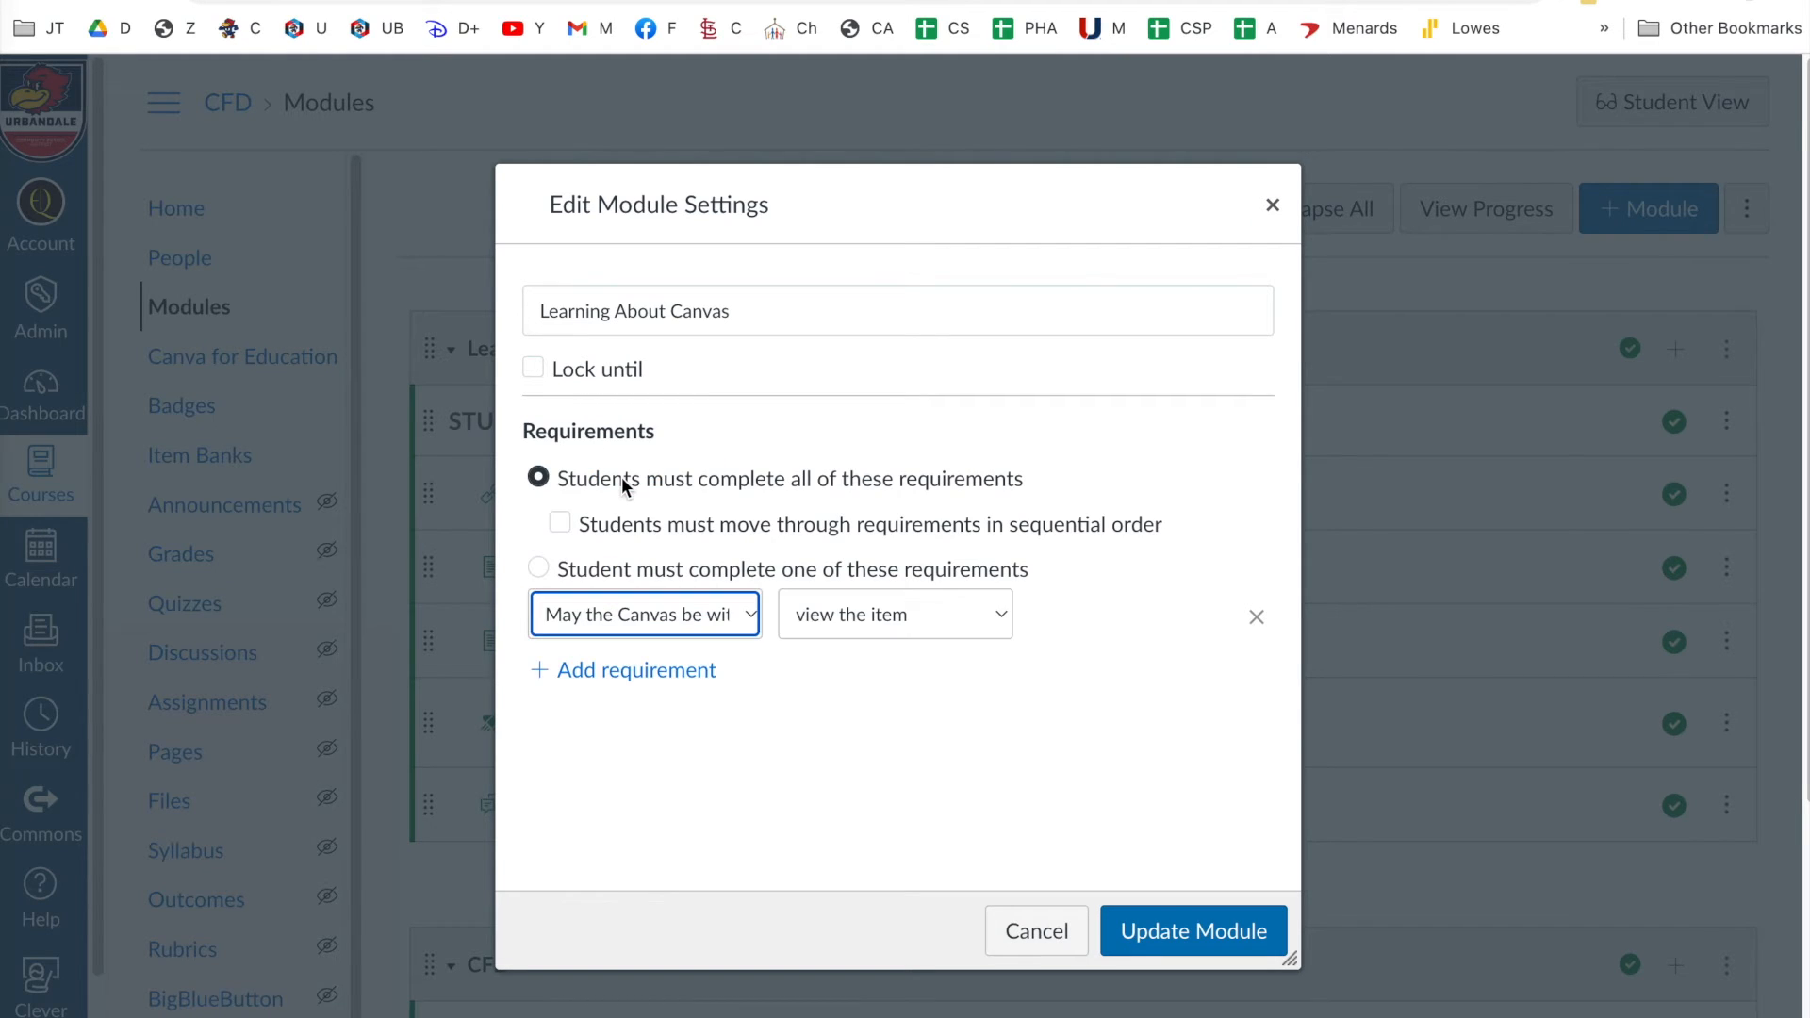
pyautogui.click(750, 619)
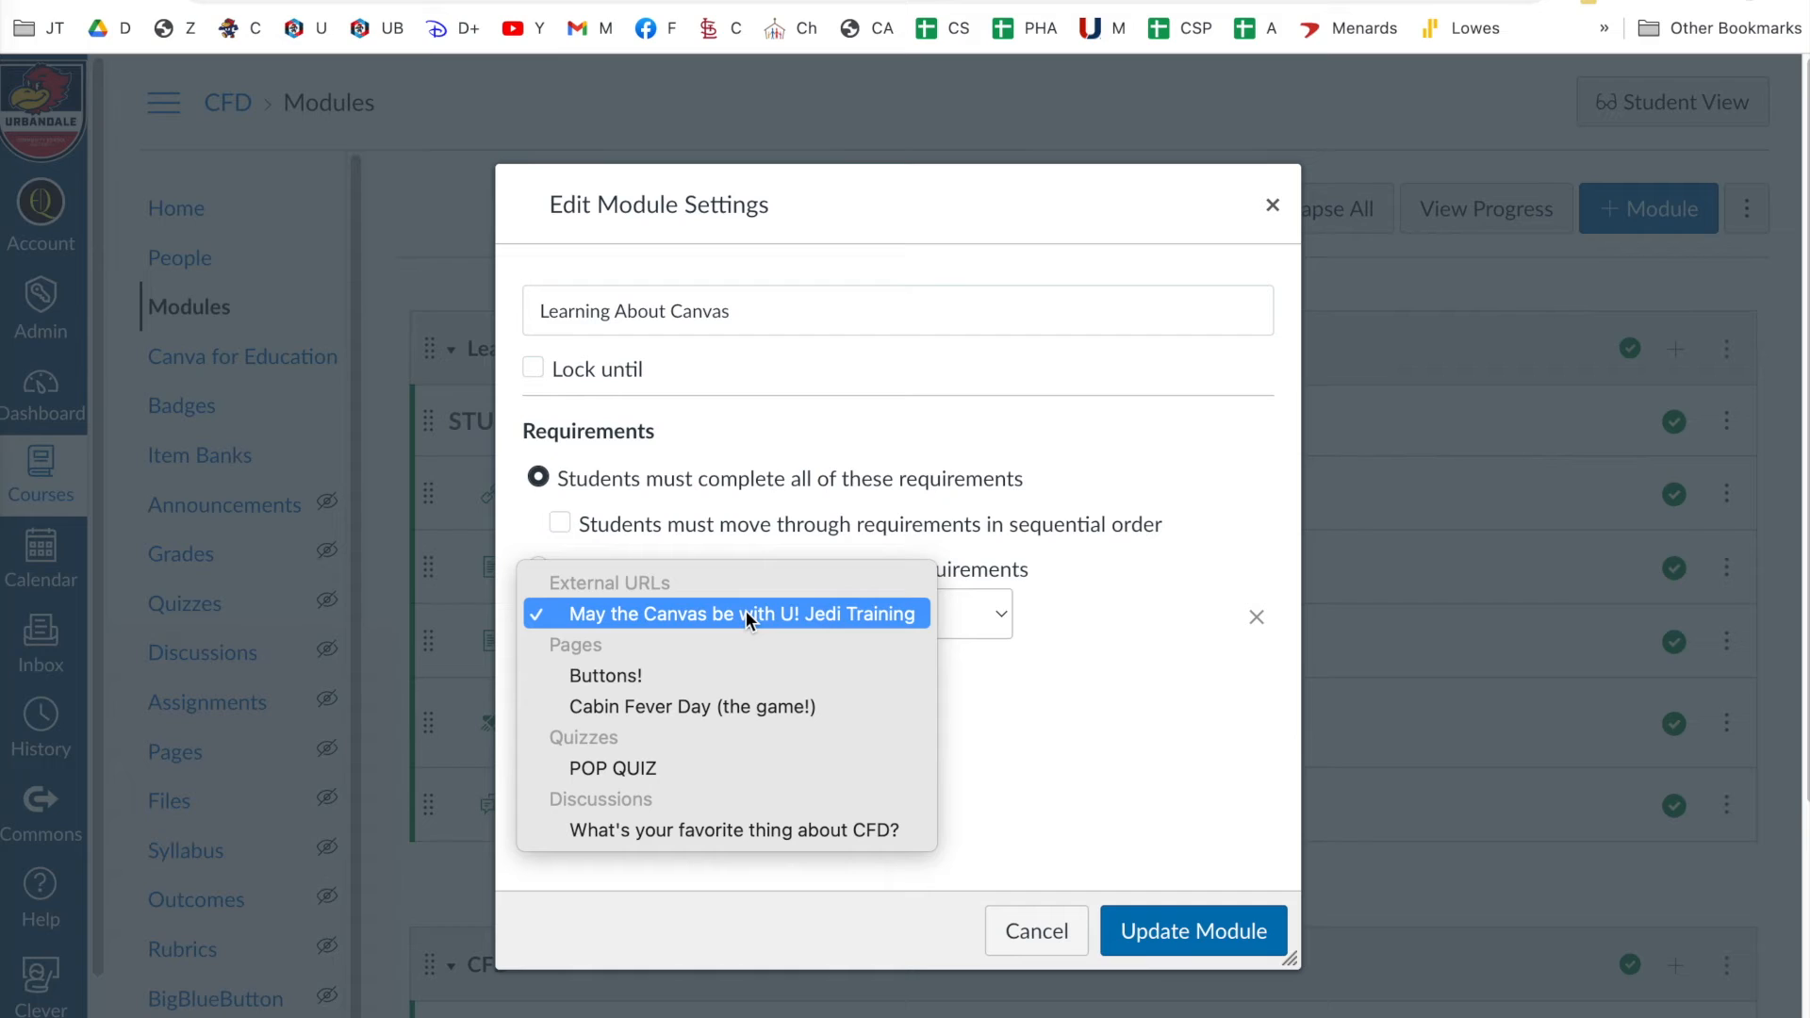
pyautogui.click(745, 618)
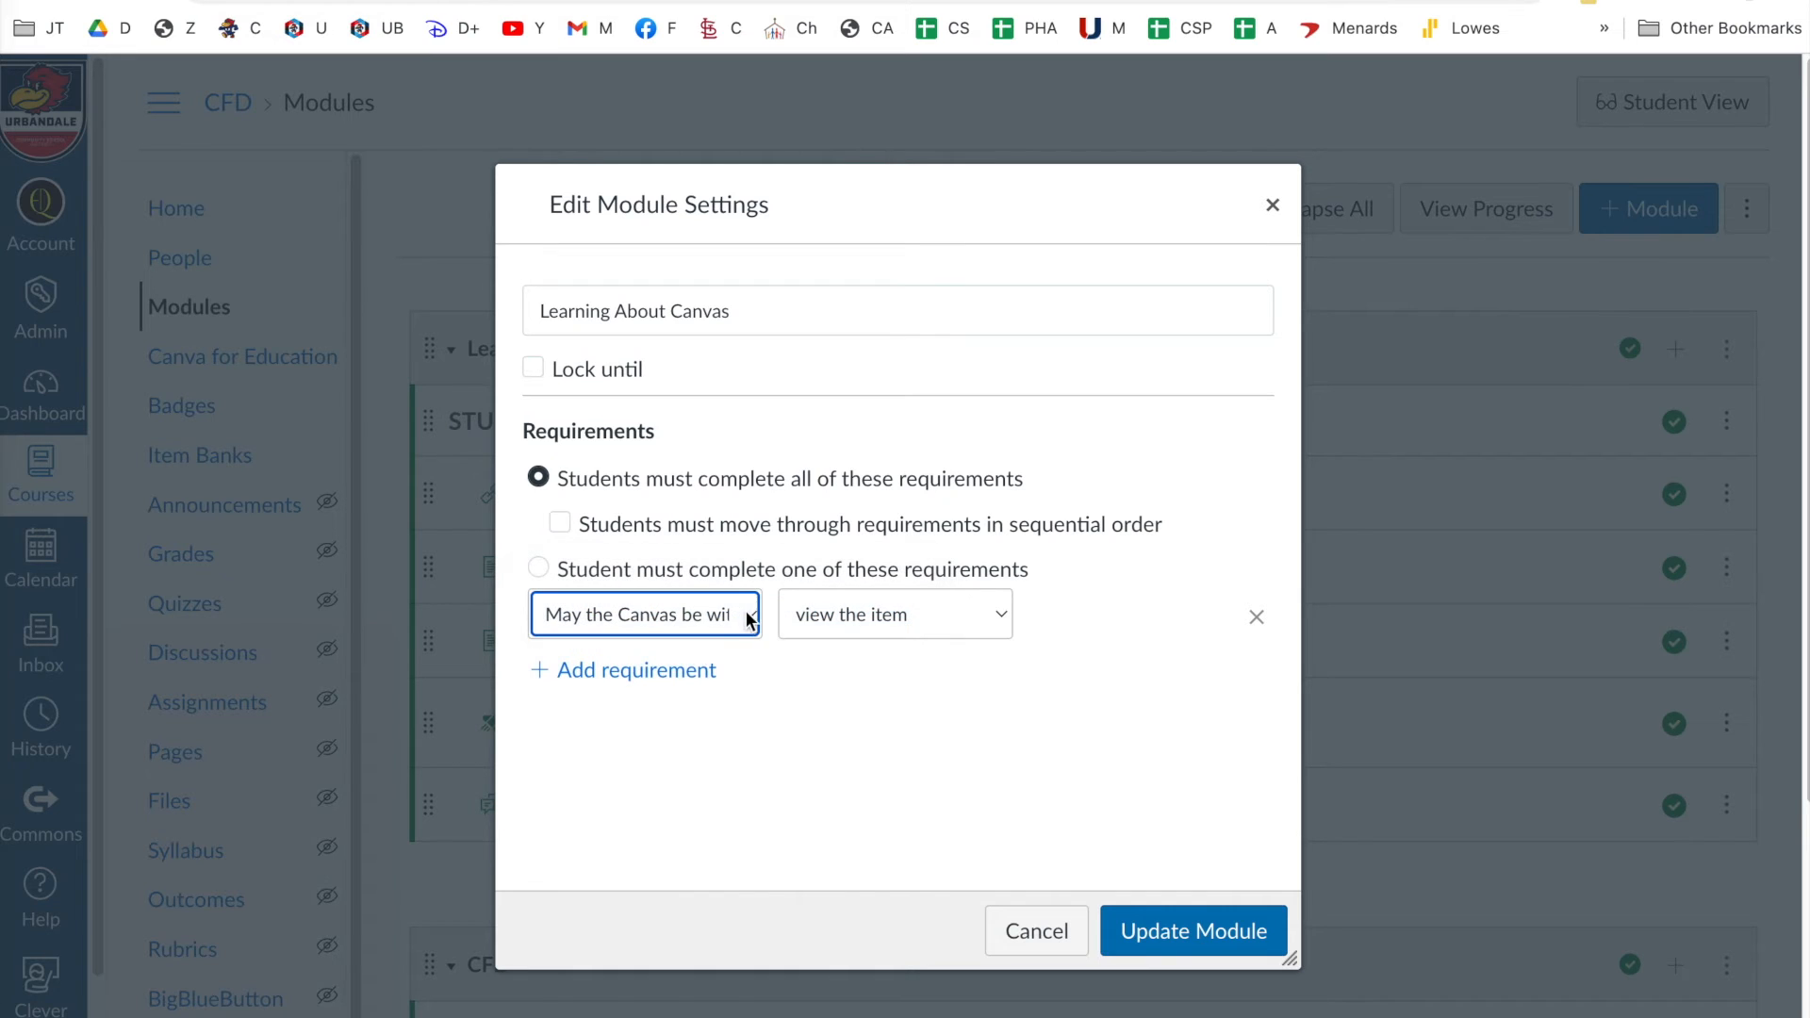
# - Add requirements for the pages "Buttons!" and "Cabin Fever Day (the game!)" to the module settings
pyautogui.click(648, 671)
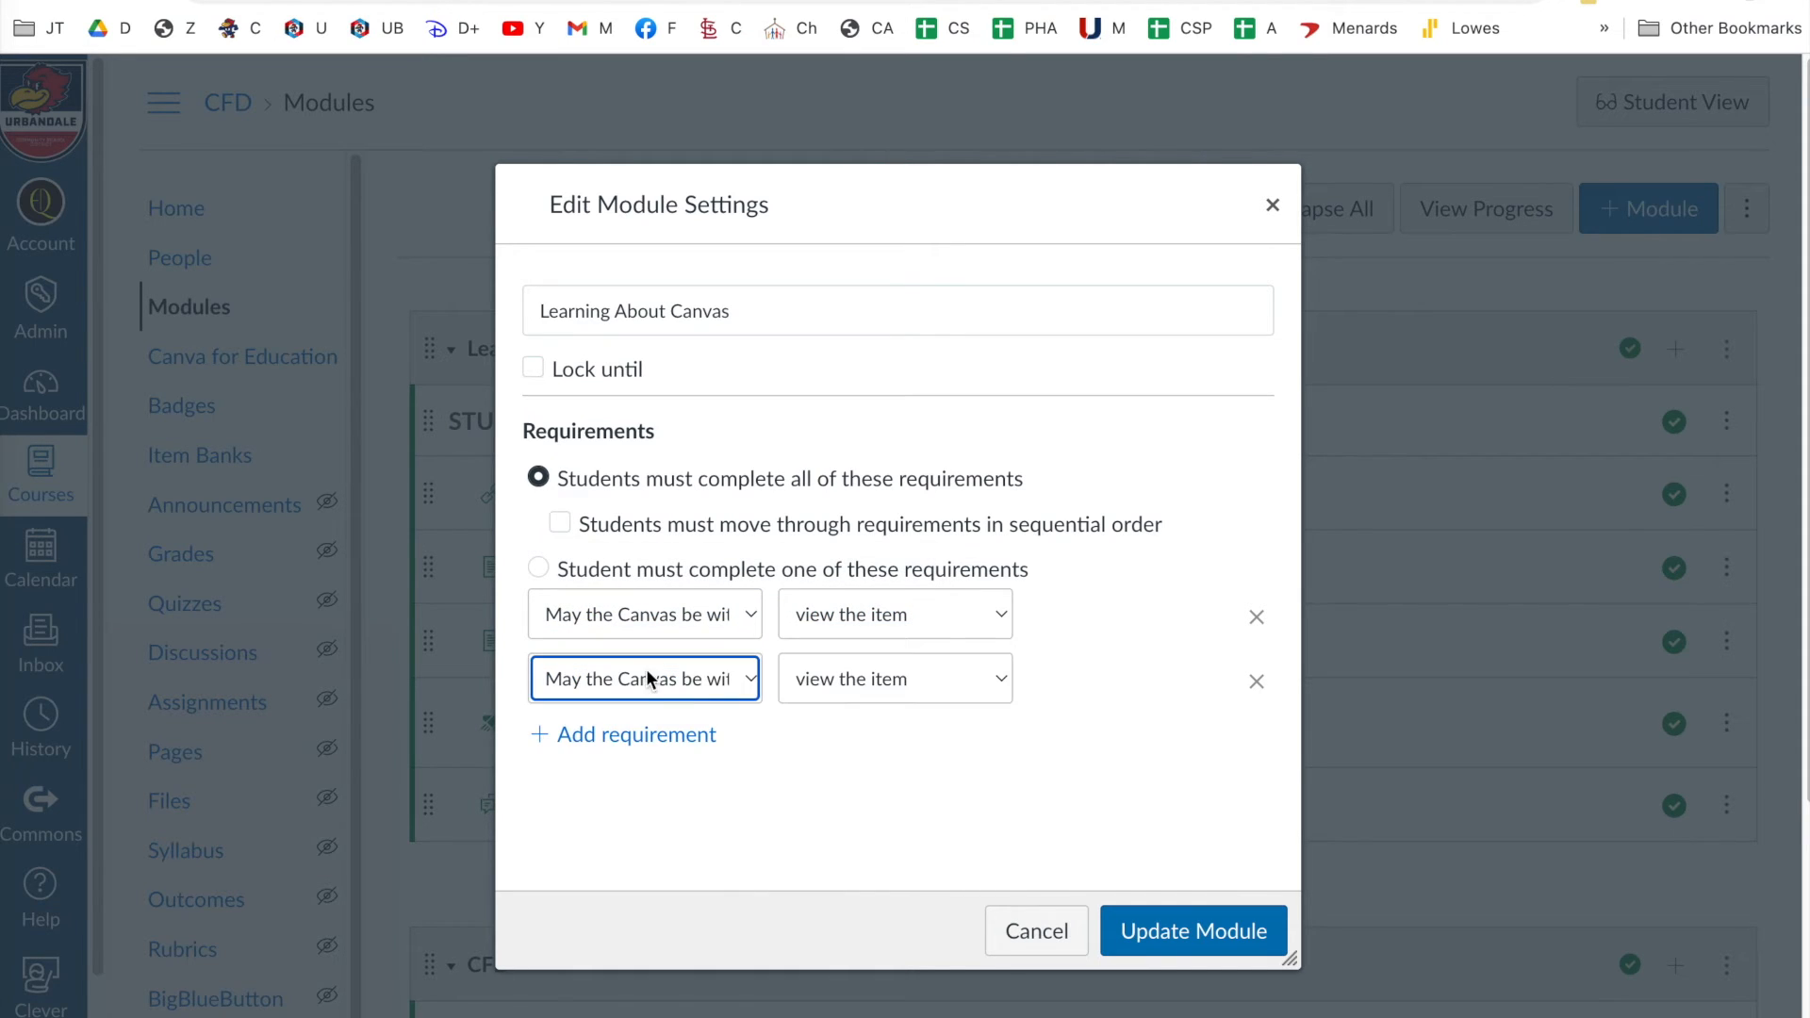
pyautogui.click(752, 681)
pyautogui.click(698, 740)
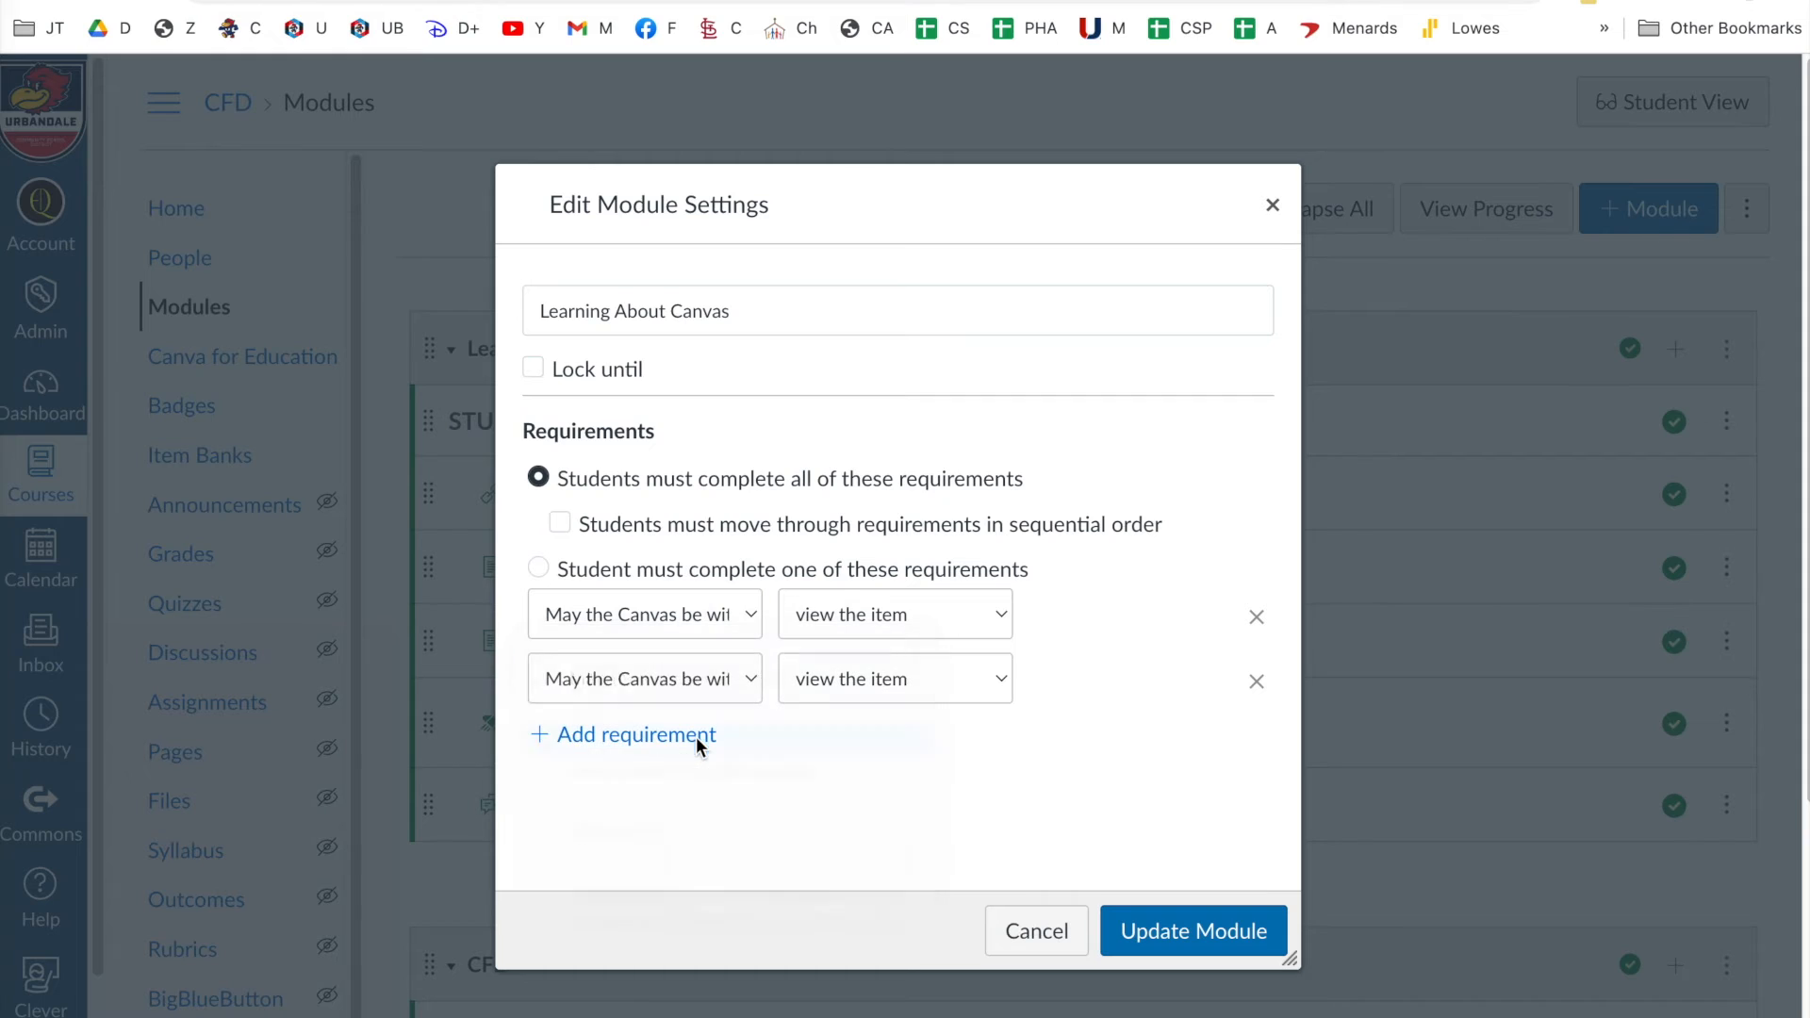
pyautogui.click(657, 740)
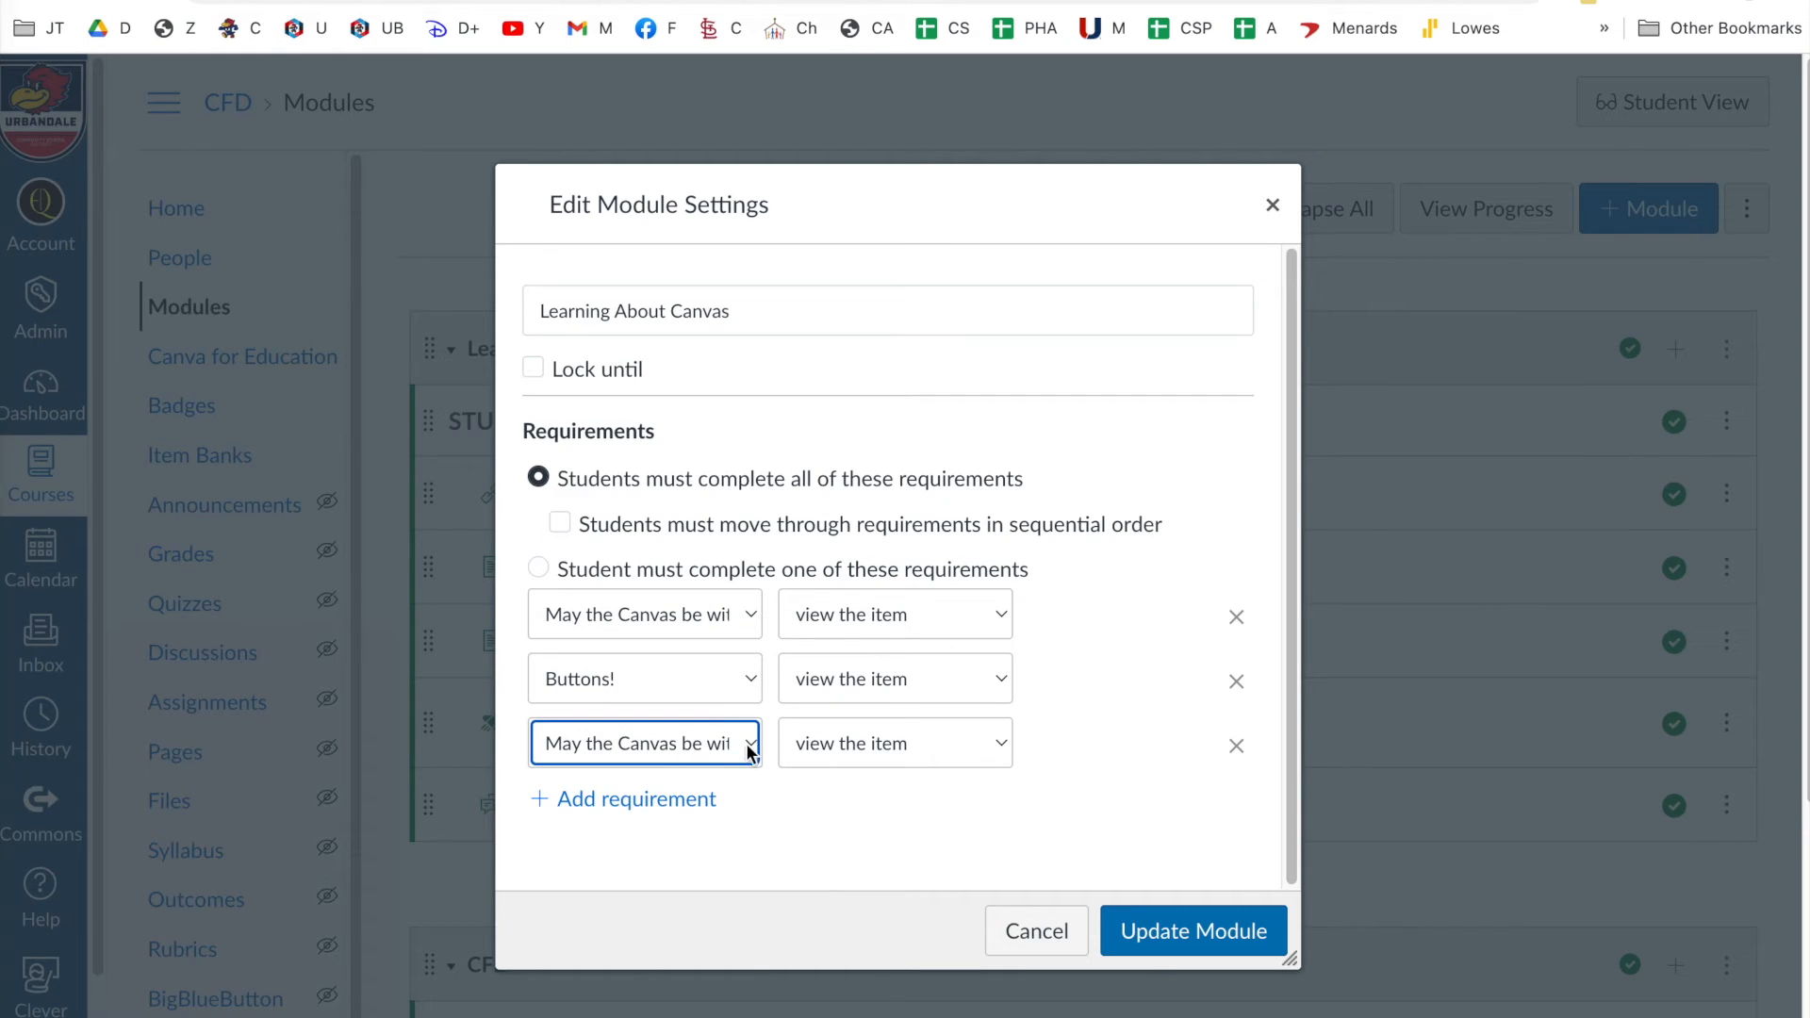
pyautogui.click(748, 745)
pyautogui.click(703, 831)
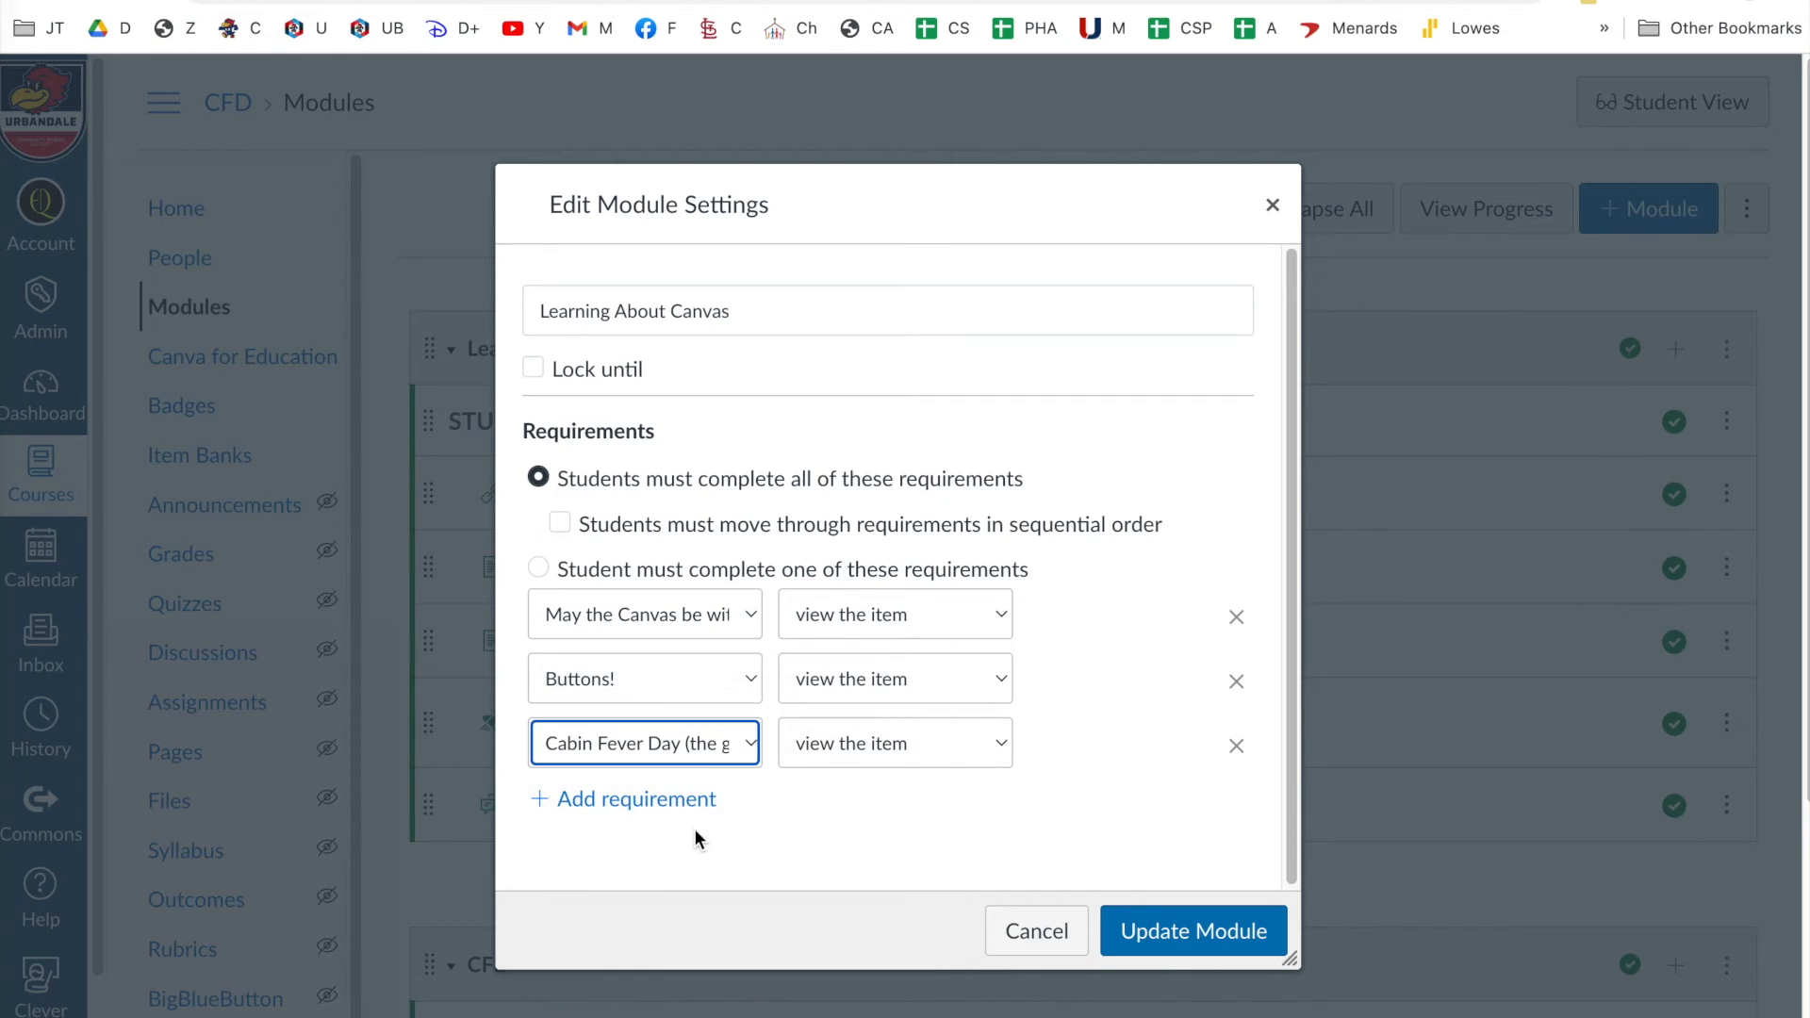
# - Add requirements for the quiz "POP QUIZ" and the discussion "What's your favorite thing about CFD?"
pyautogui.click(663, 802)
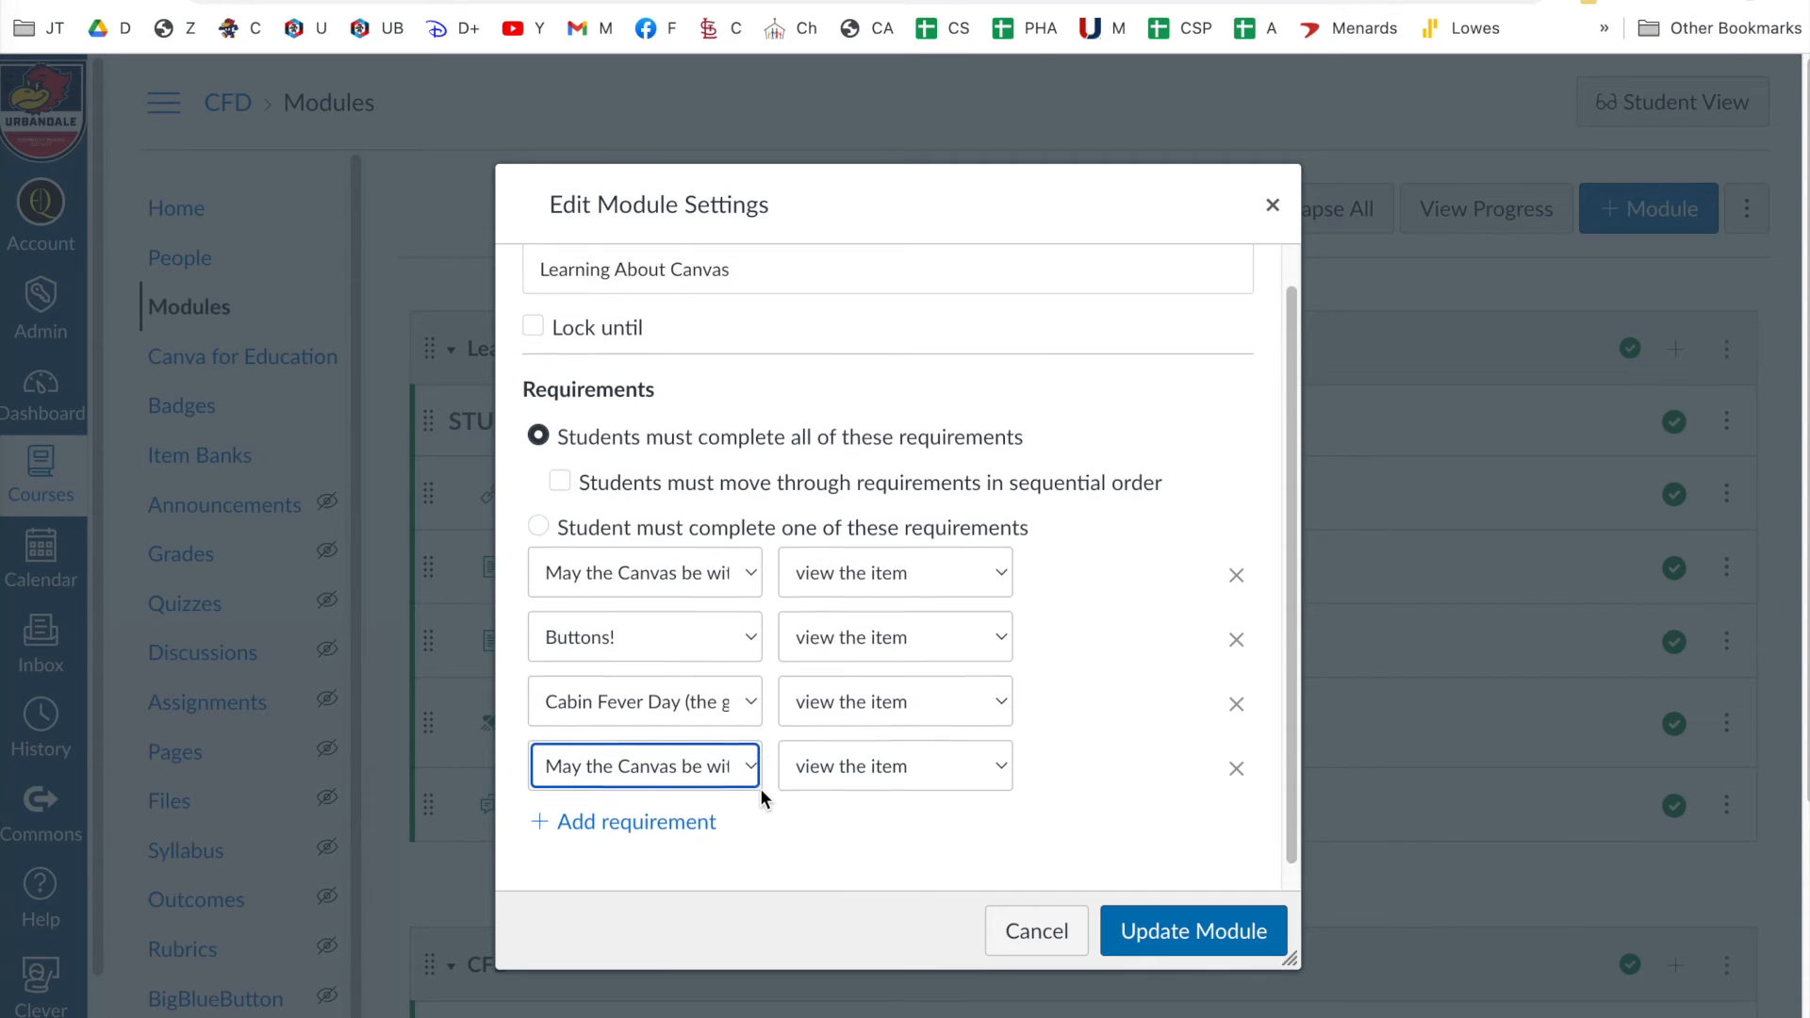
pyautogui.click(752, 739)
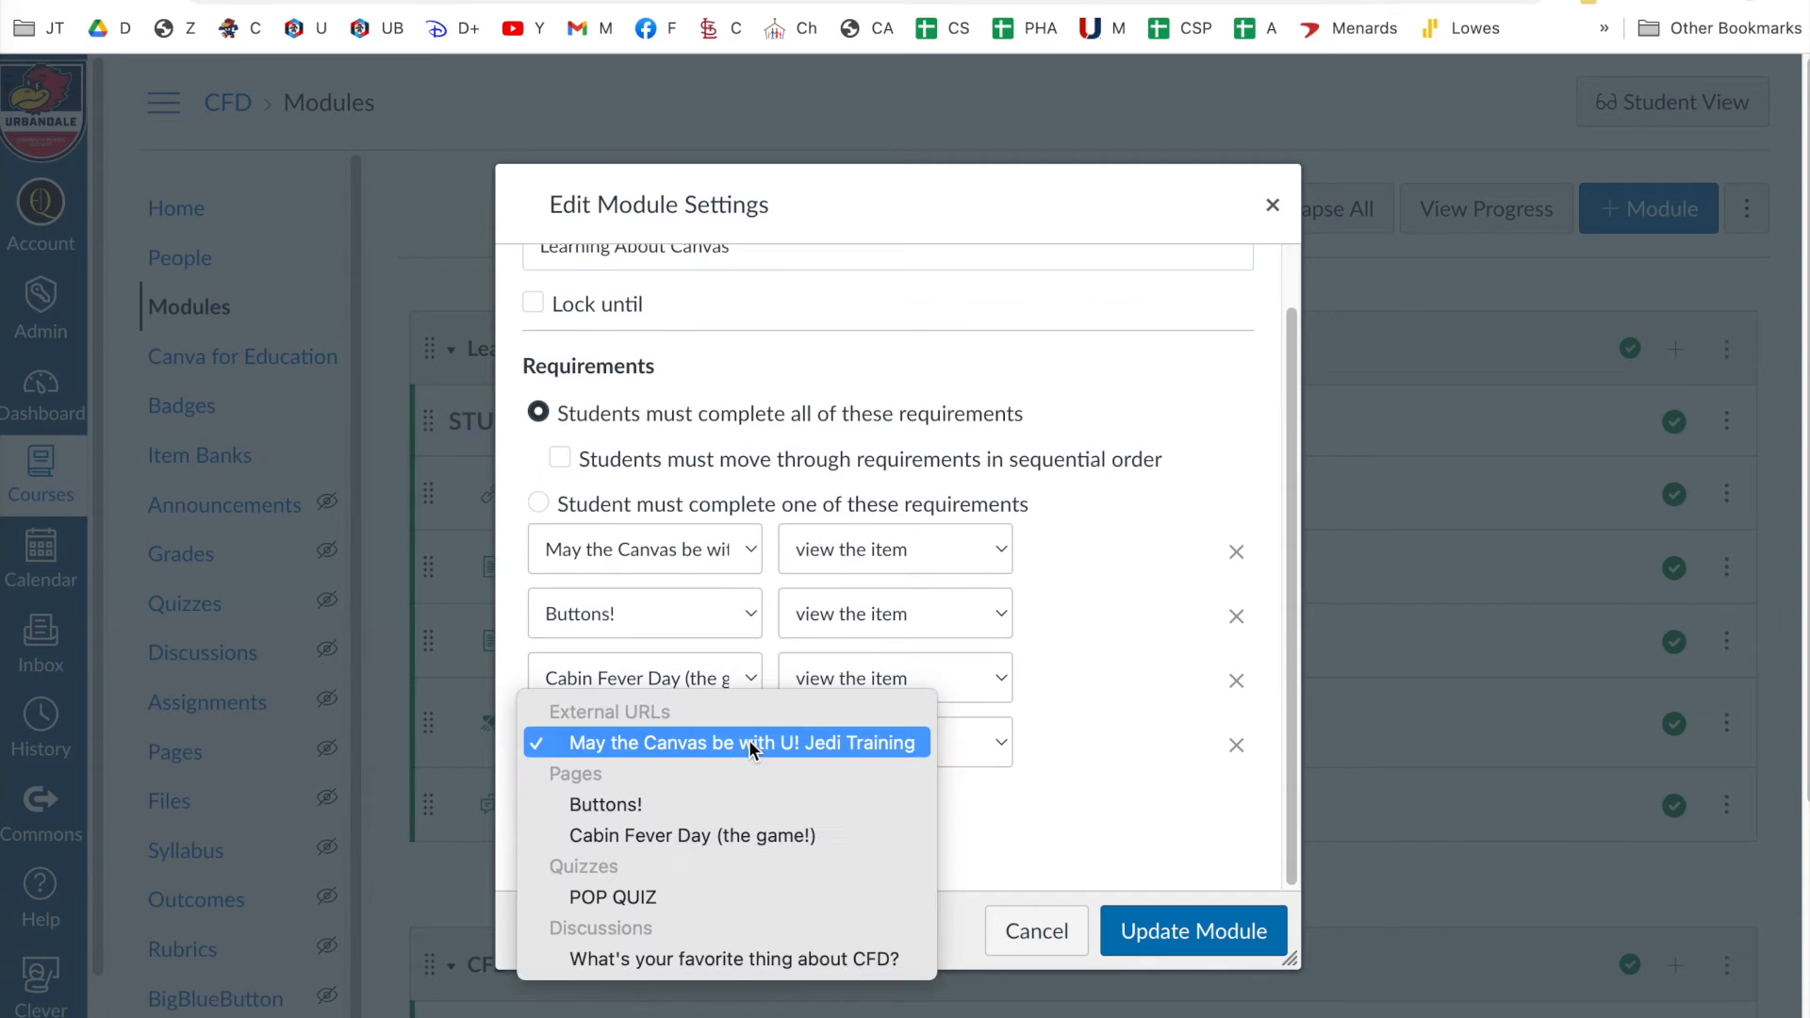
pyautogui.click(677, 880)
pyautogui.click(664, 803)
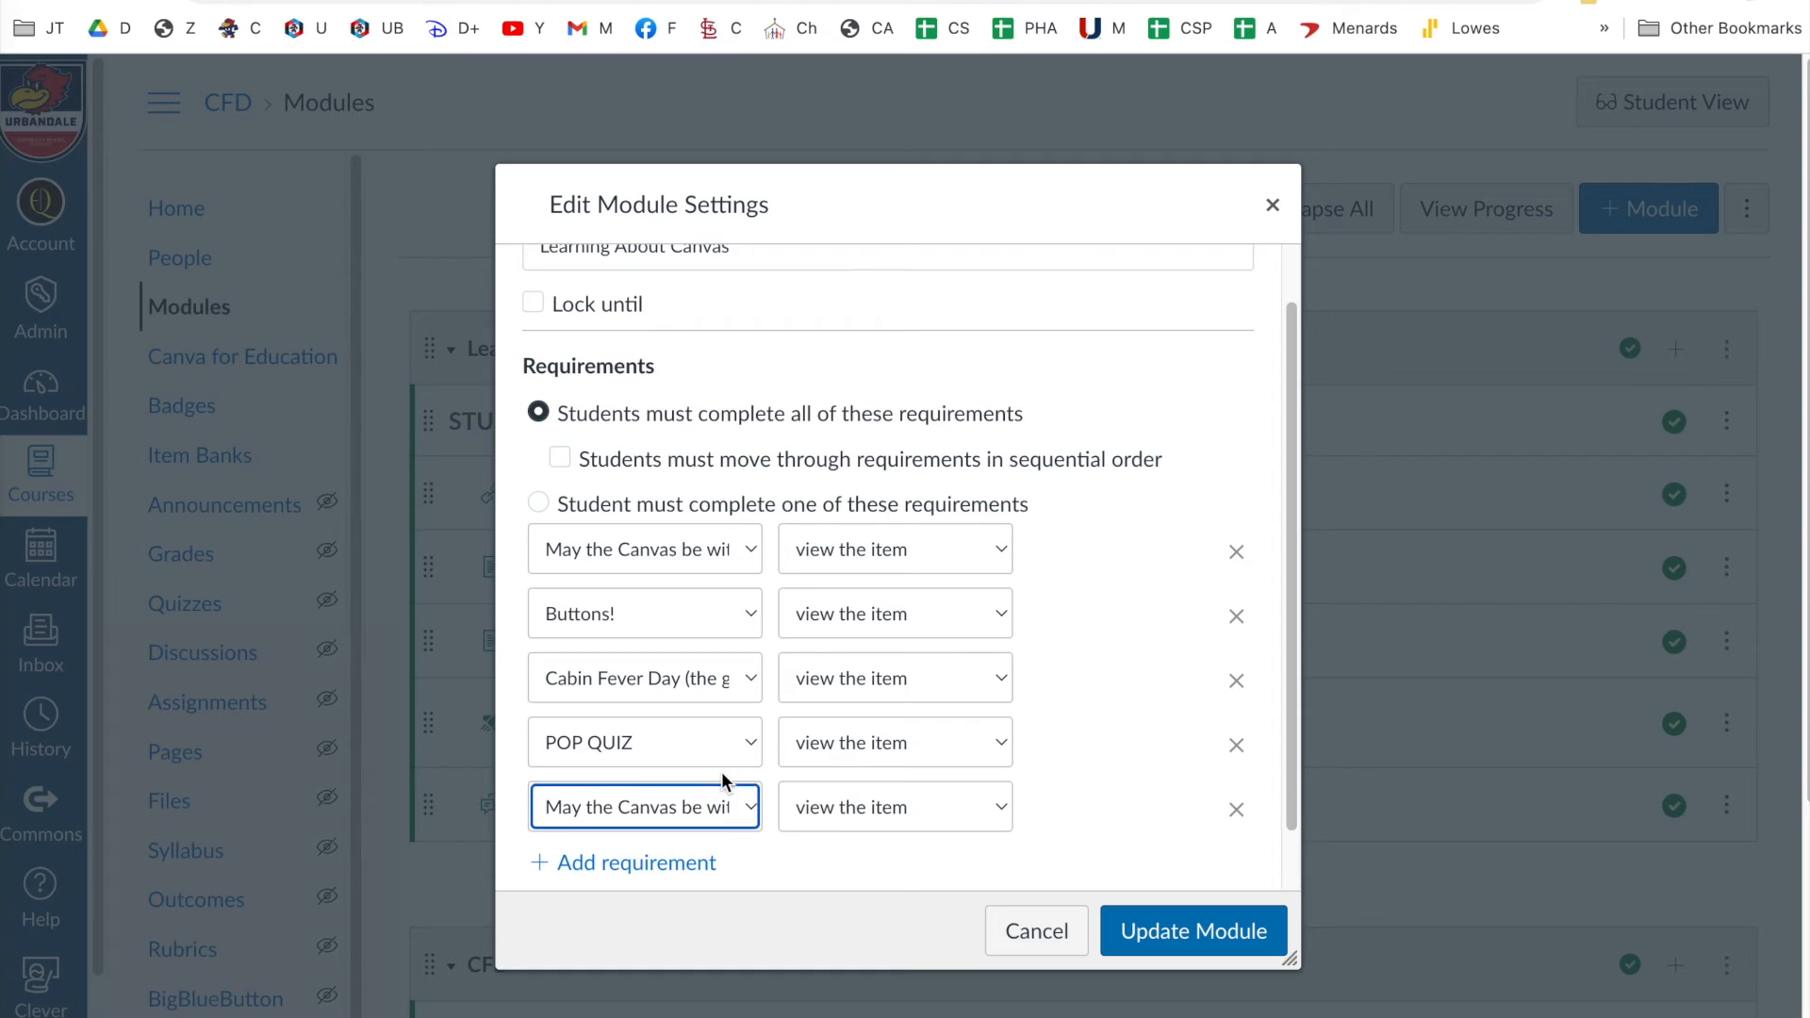
pyautogui.click(744, 743)
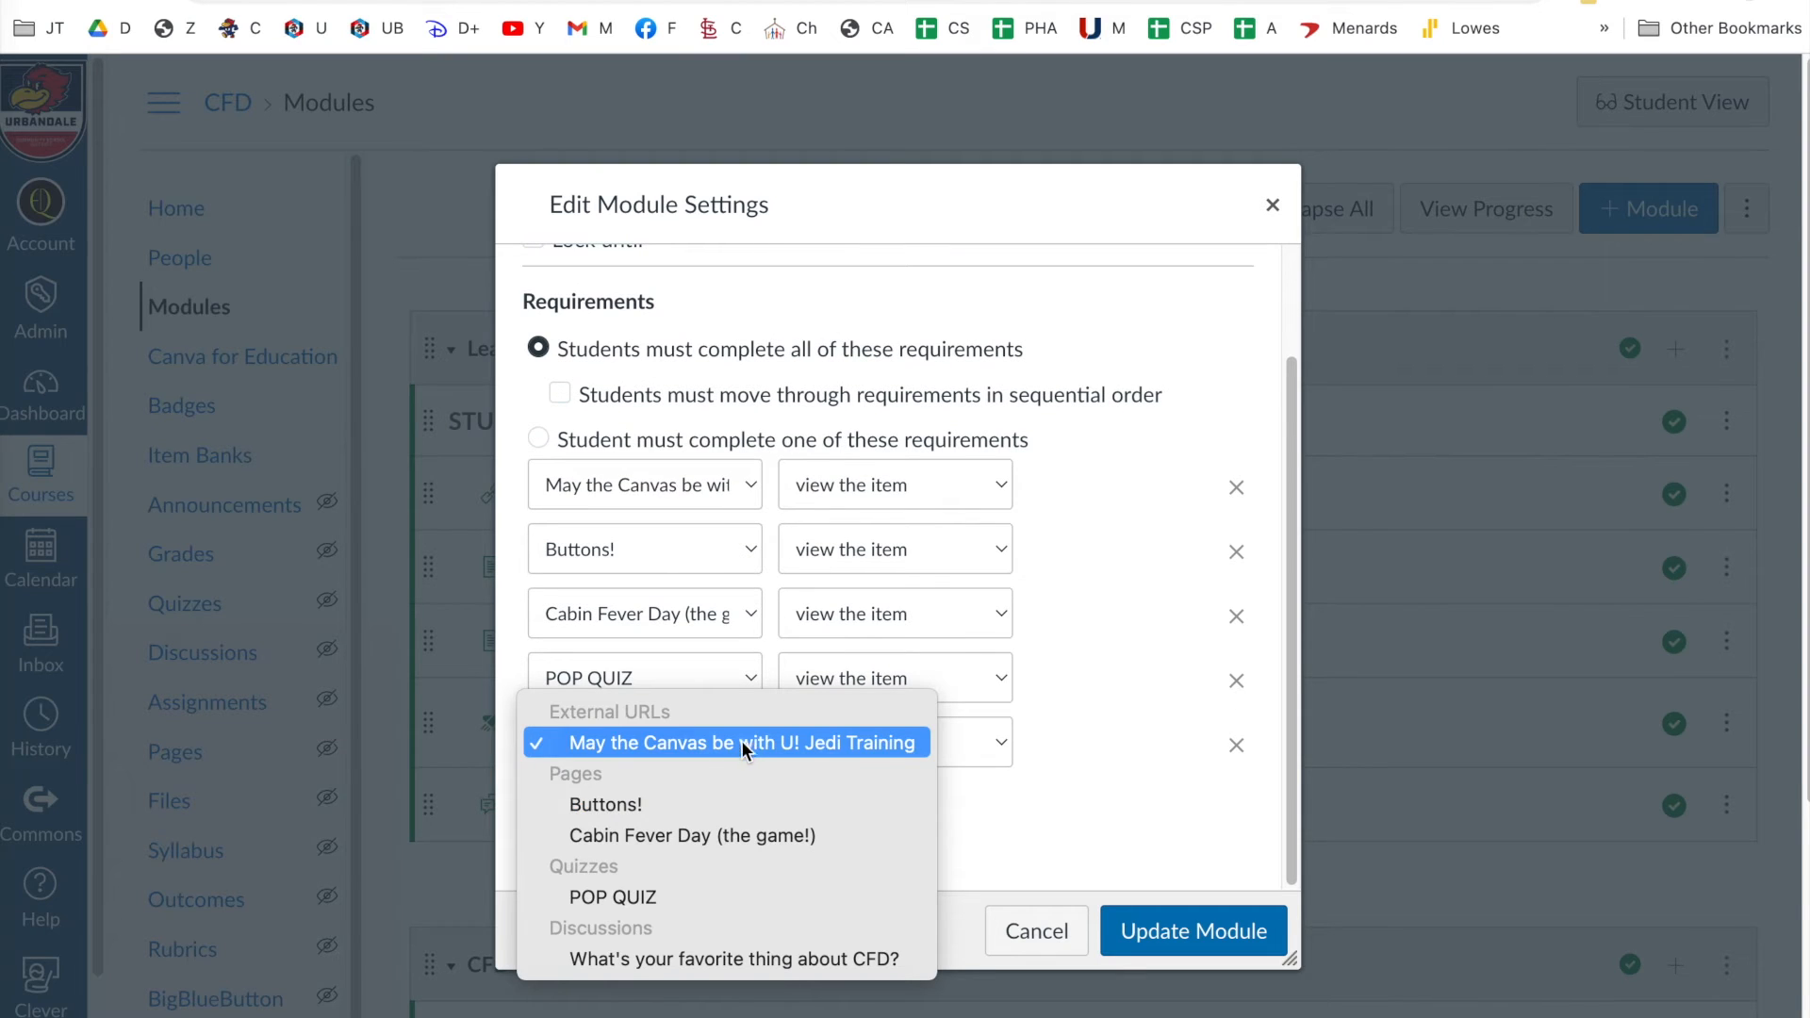
pyautogui.click(702, 955)
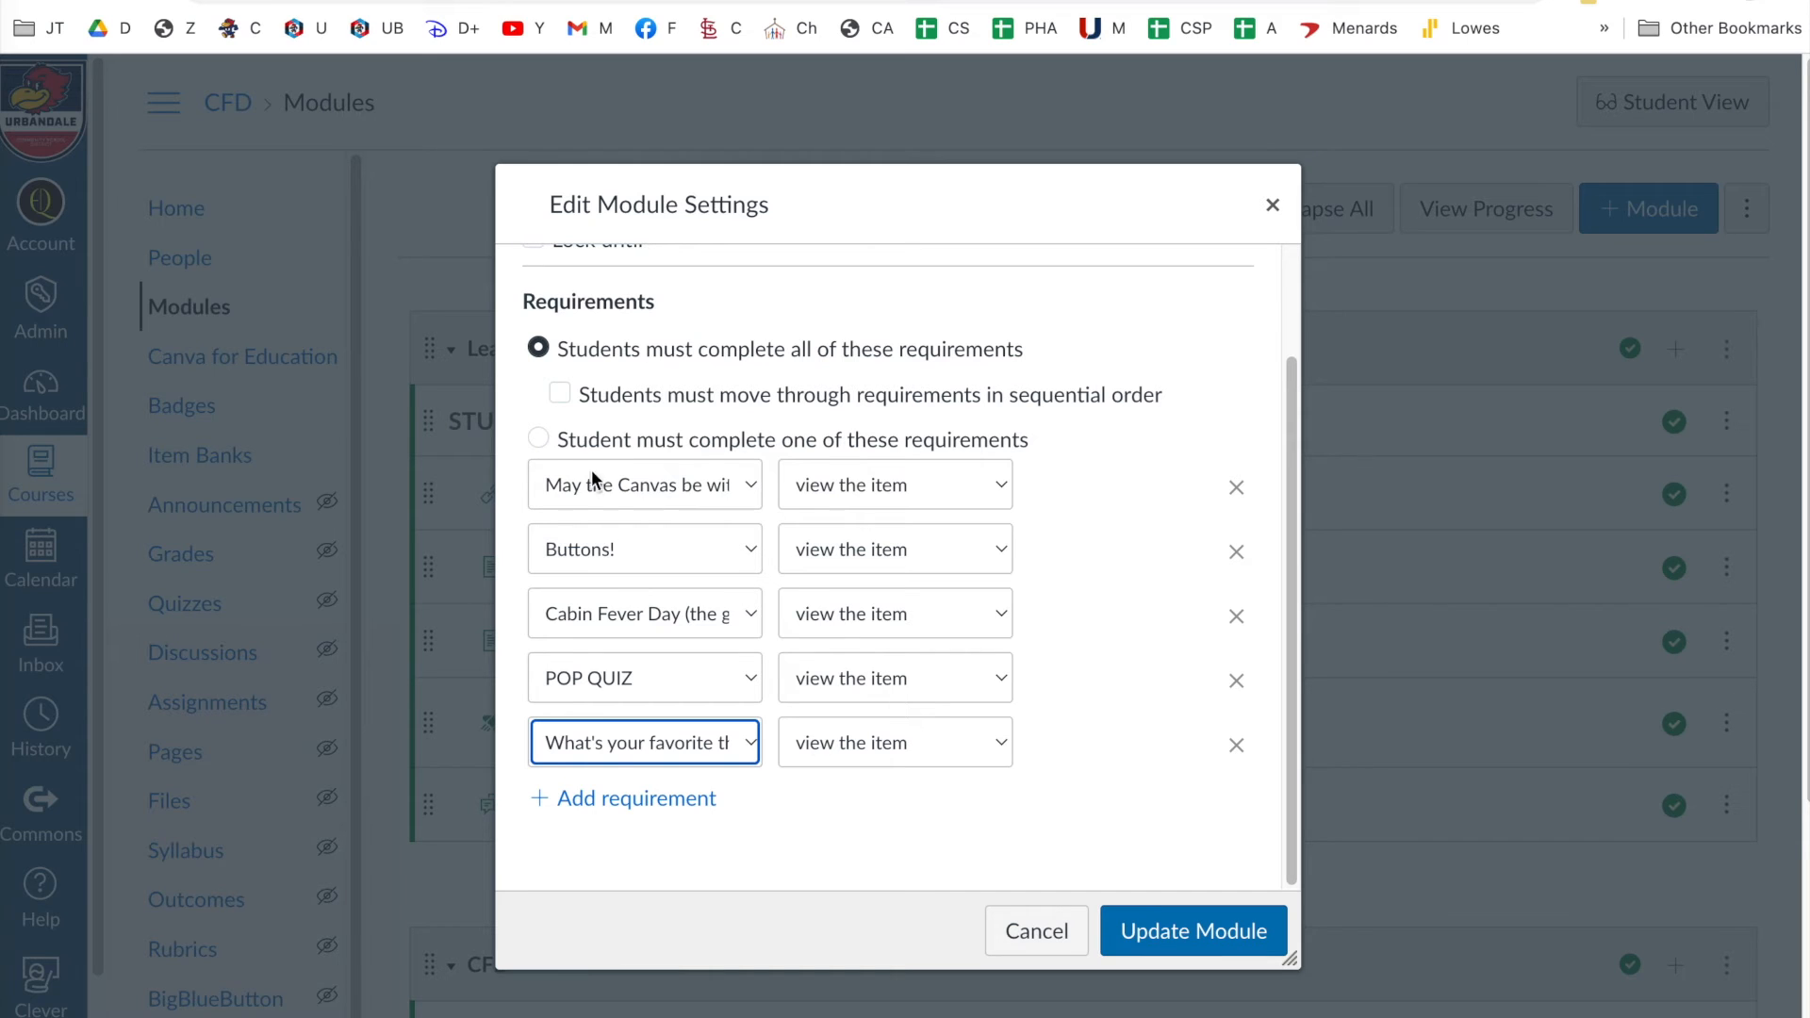
pyautogui.click(538, 439)
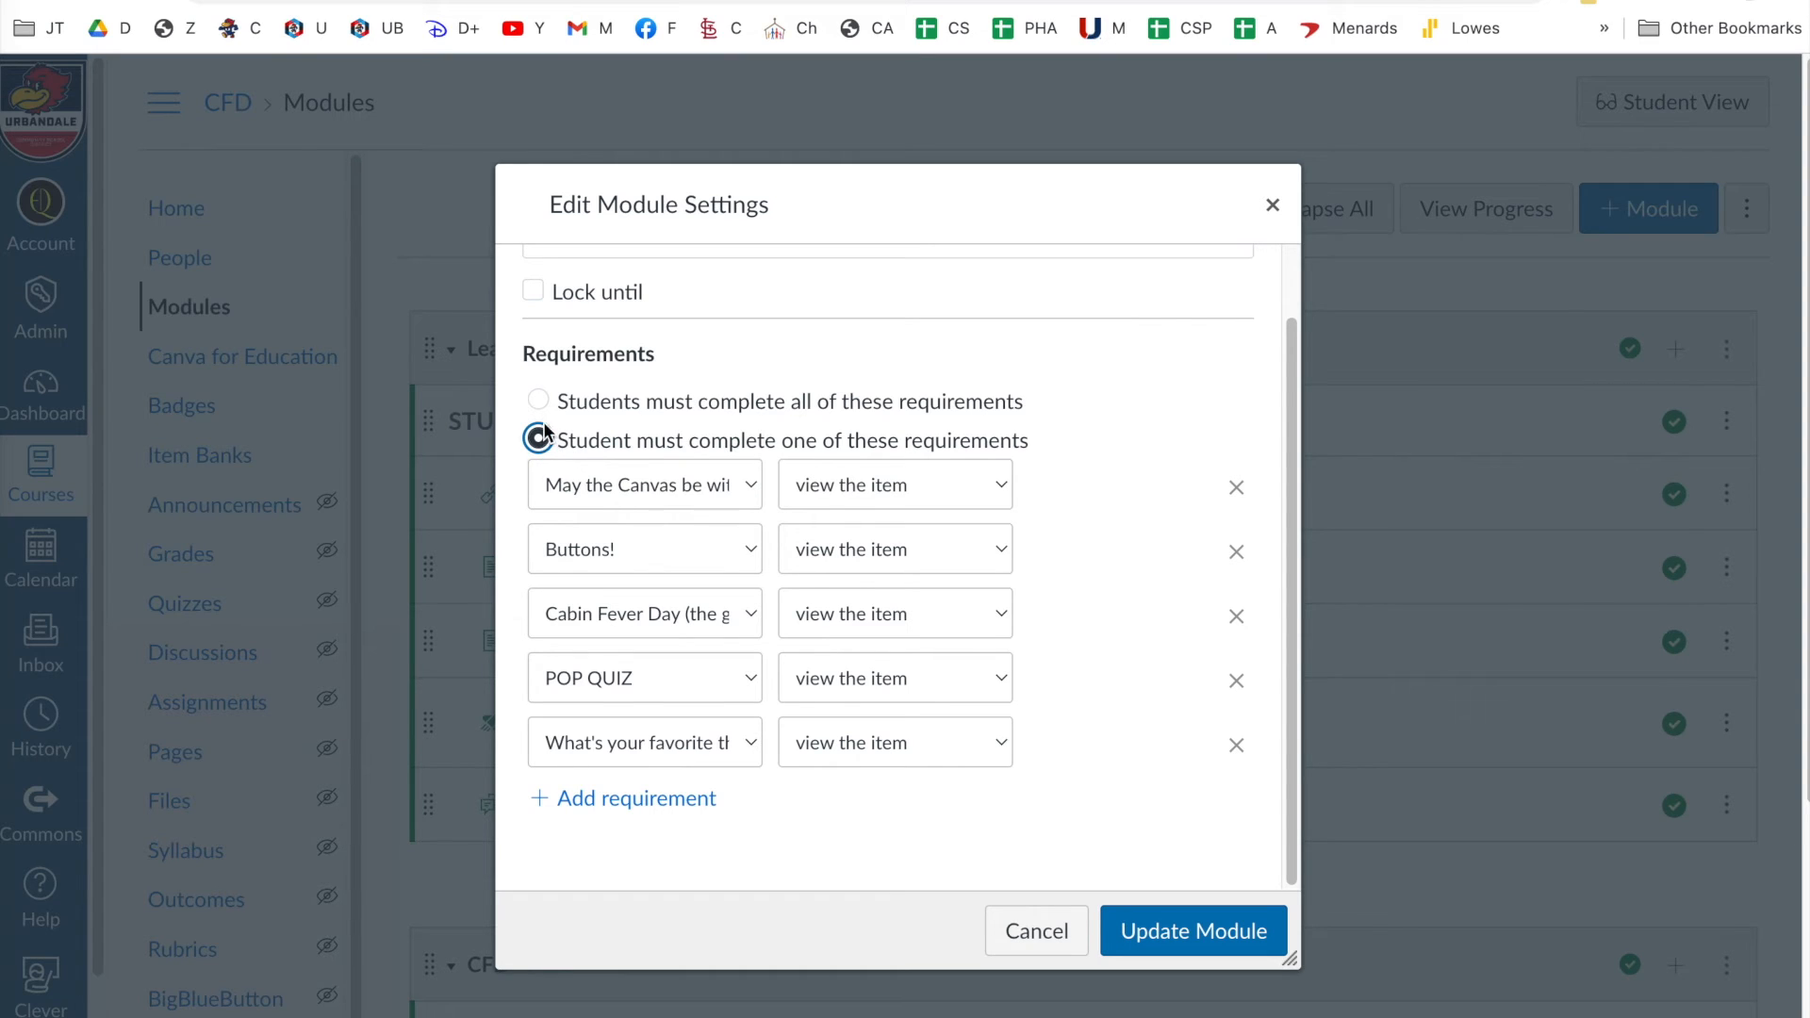
pyautogui.click(539, 401)
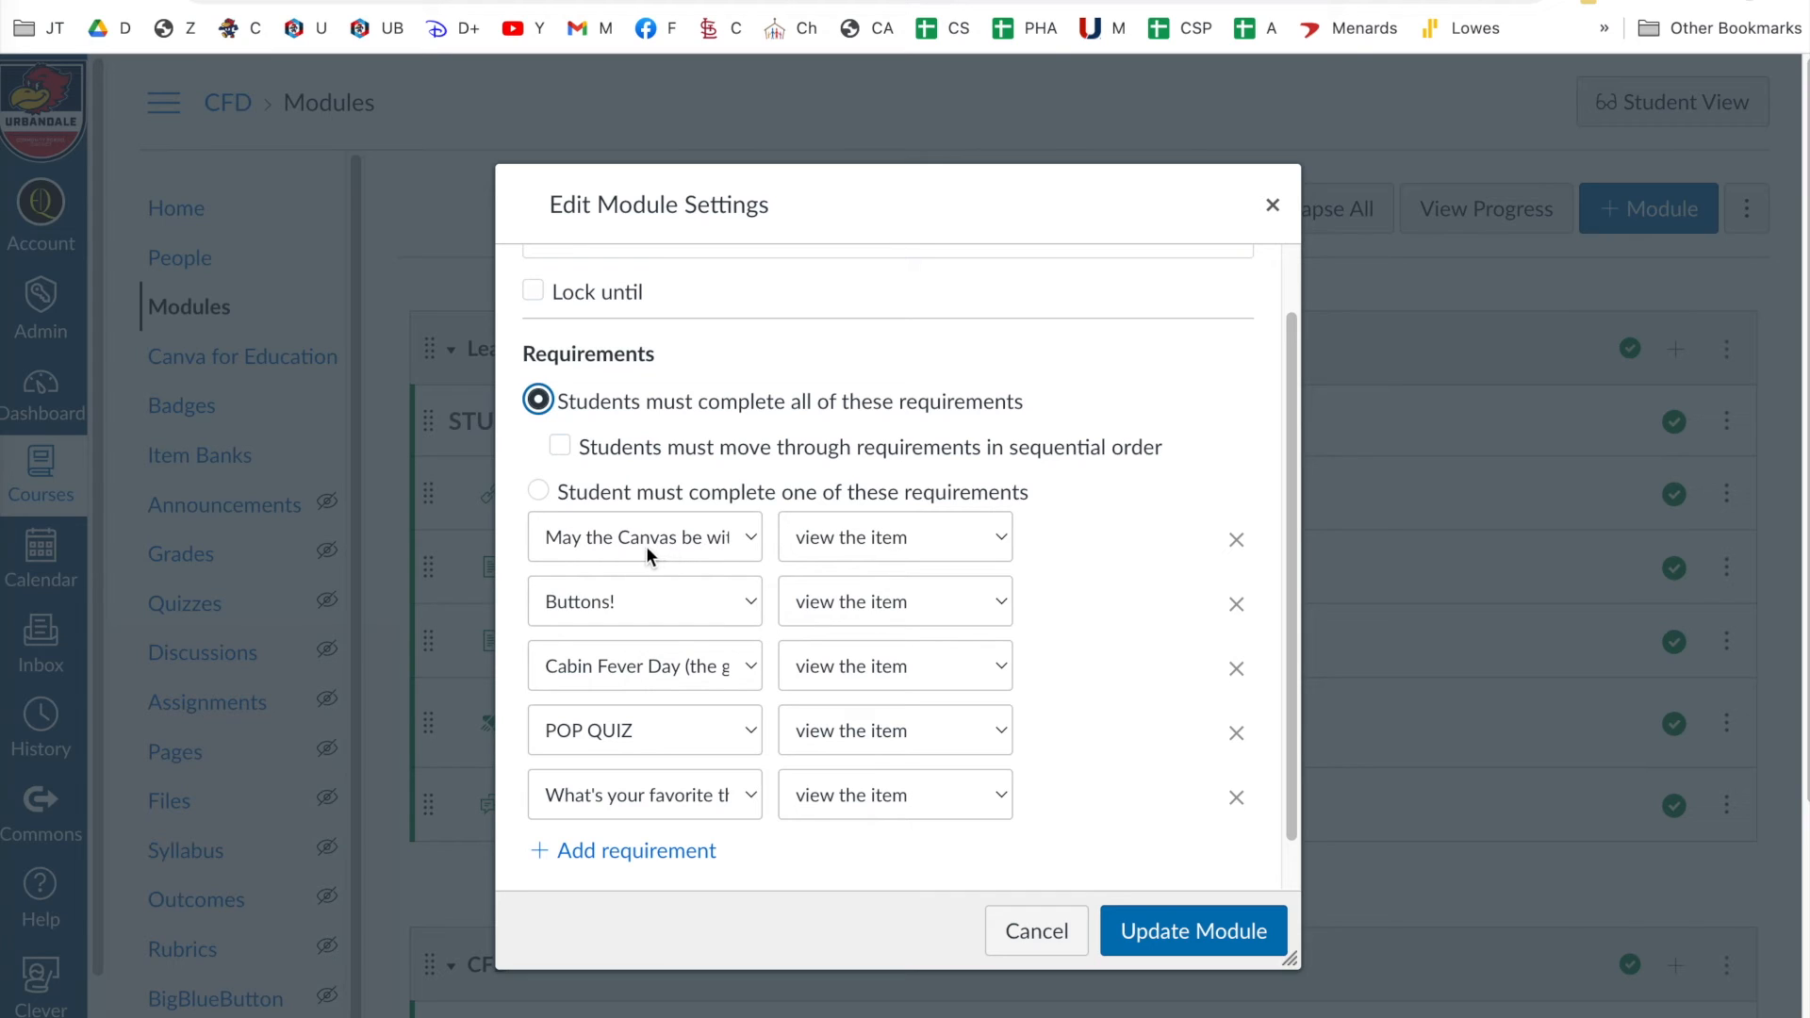
pyautogui.click(748, 537)
pyautogui.click(749, 537)
pyautogui.click(998, 541)
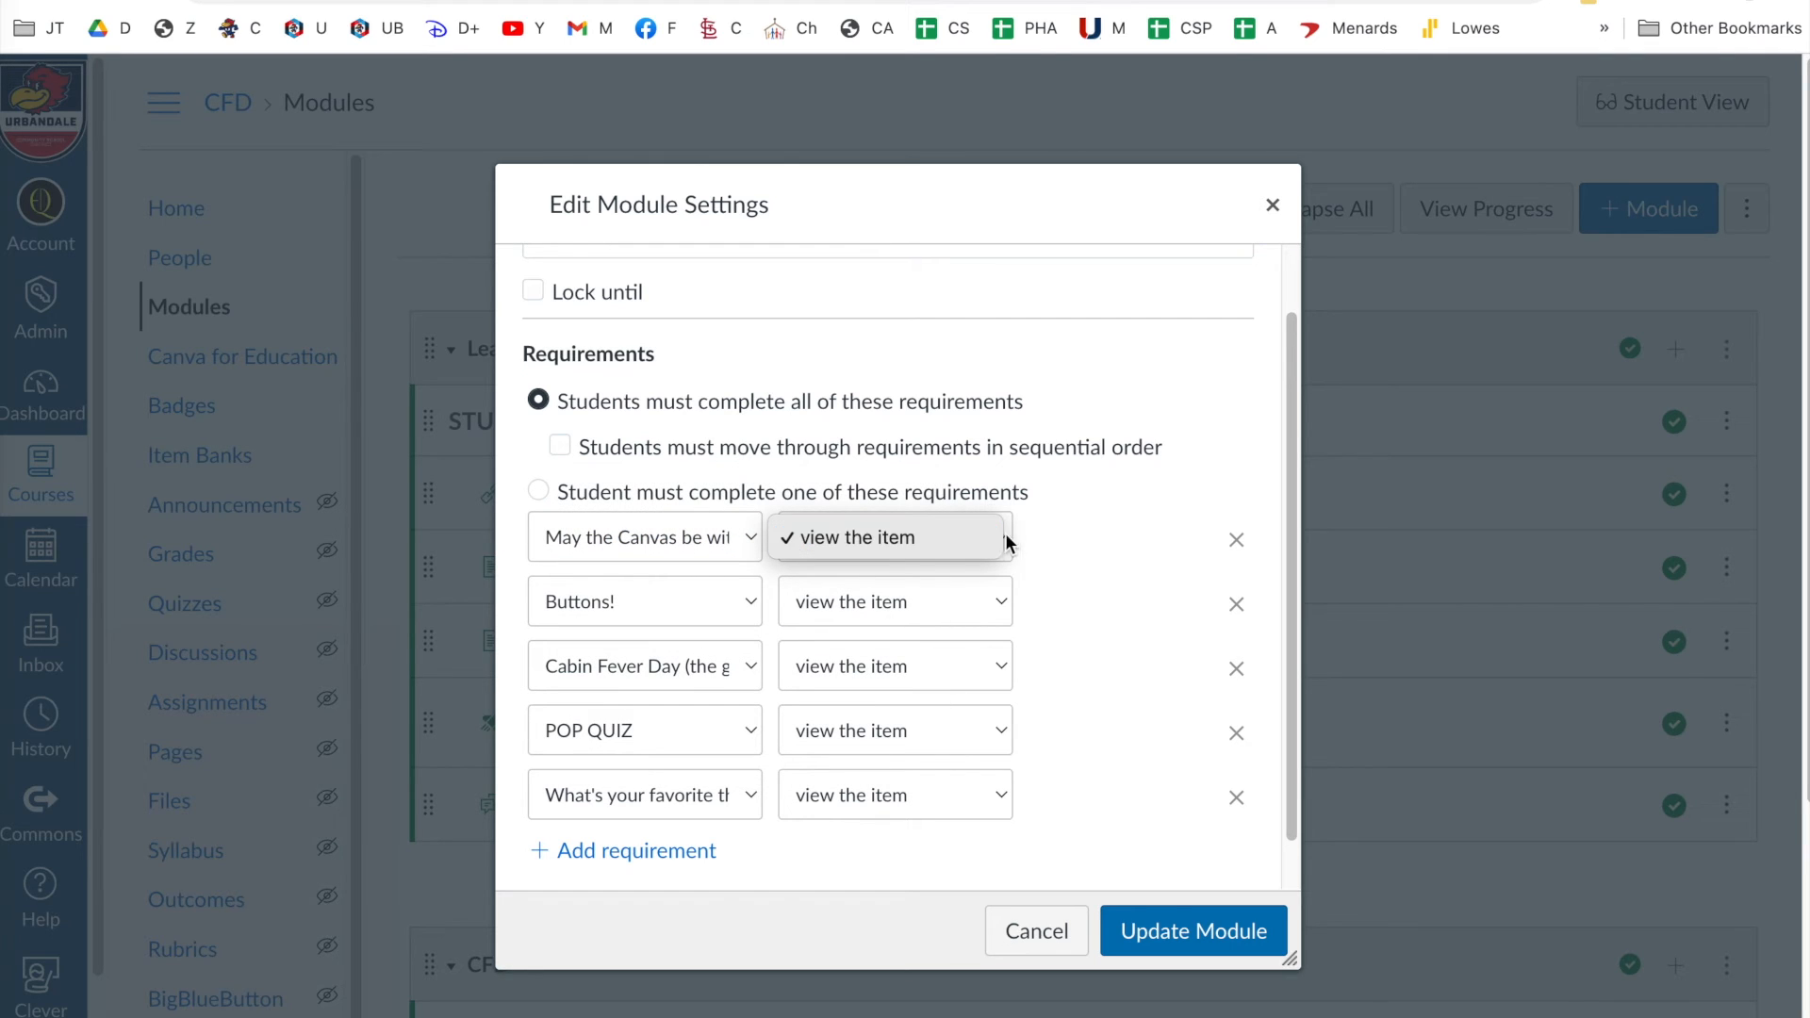
pyautogui.click(1050, 539)
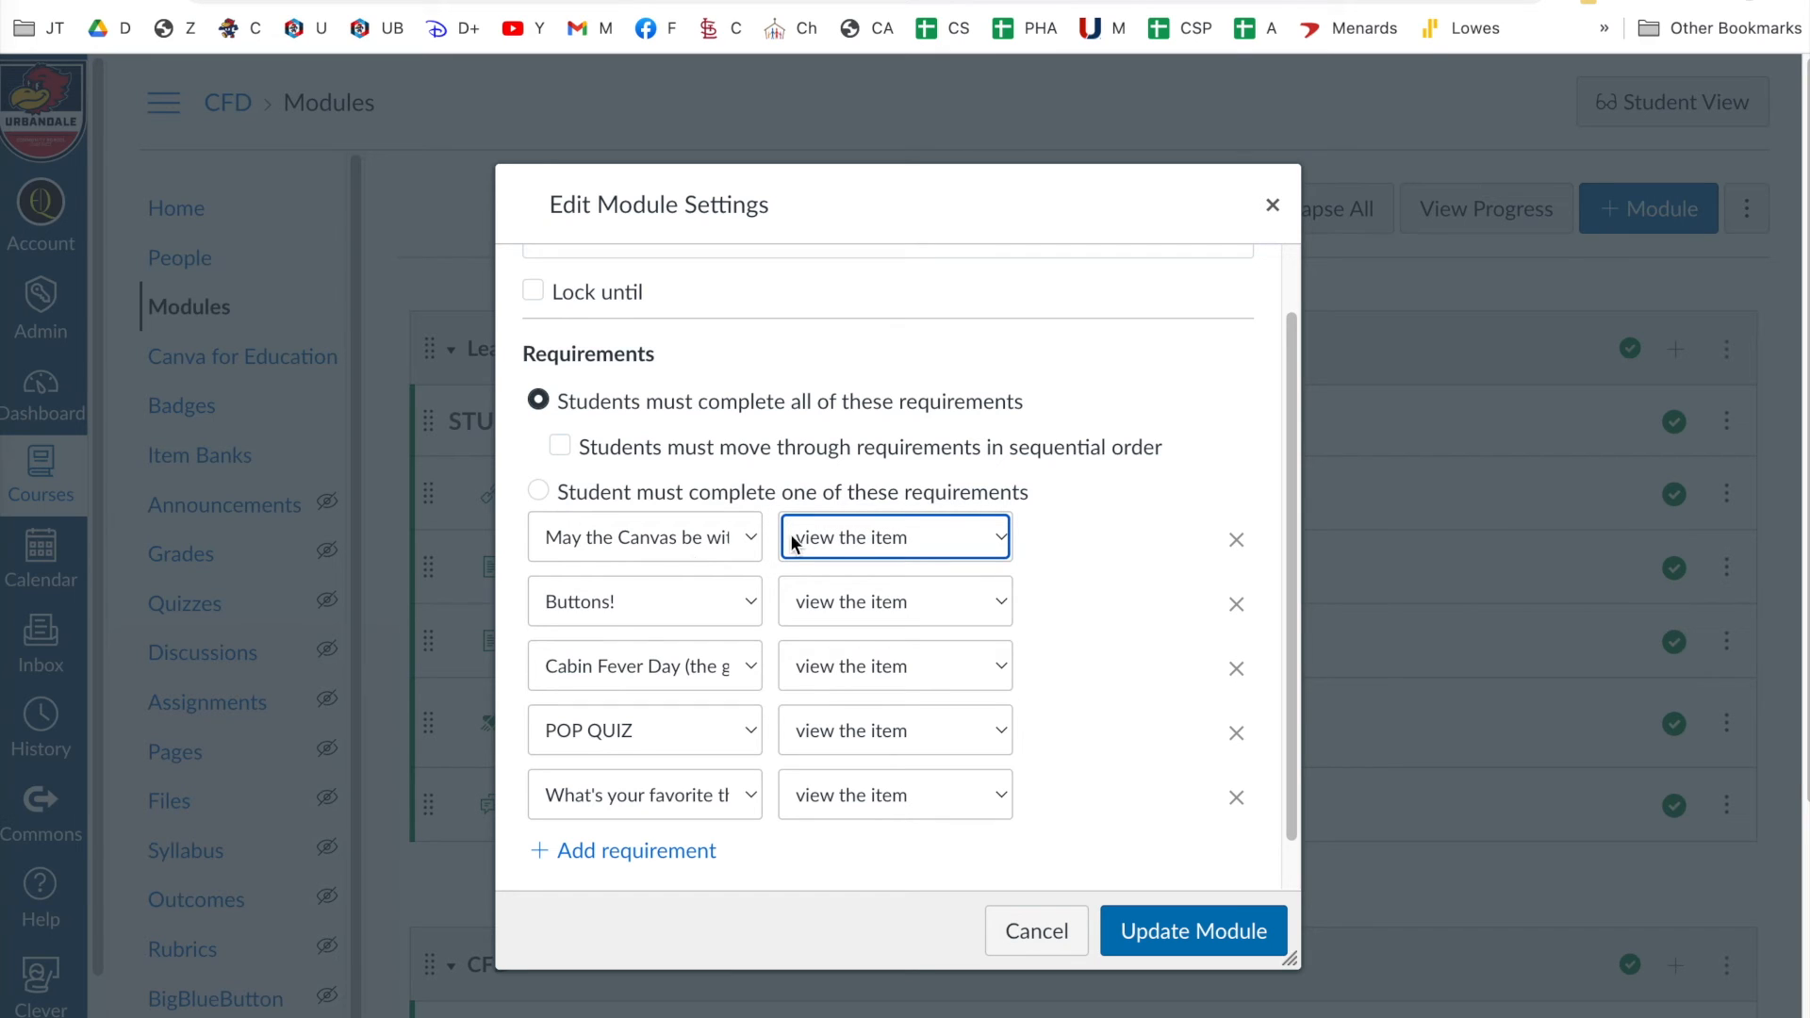
pyautogui.click(748, 606)
pyautogui.click(745, 602)
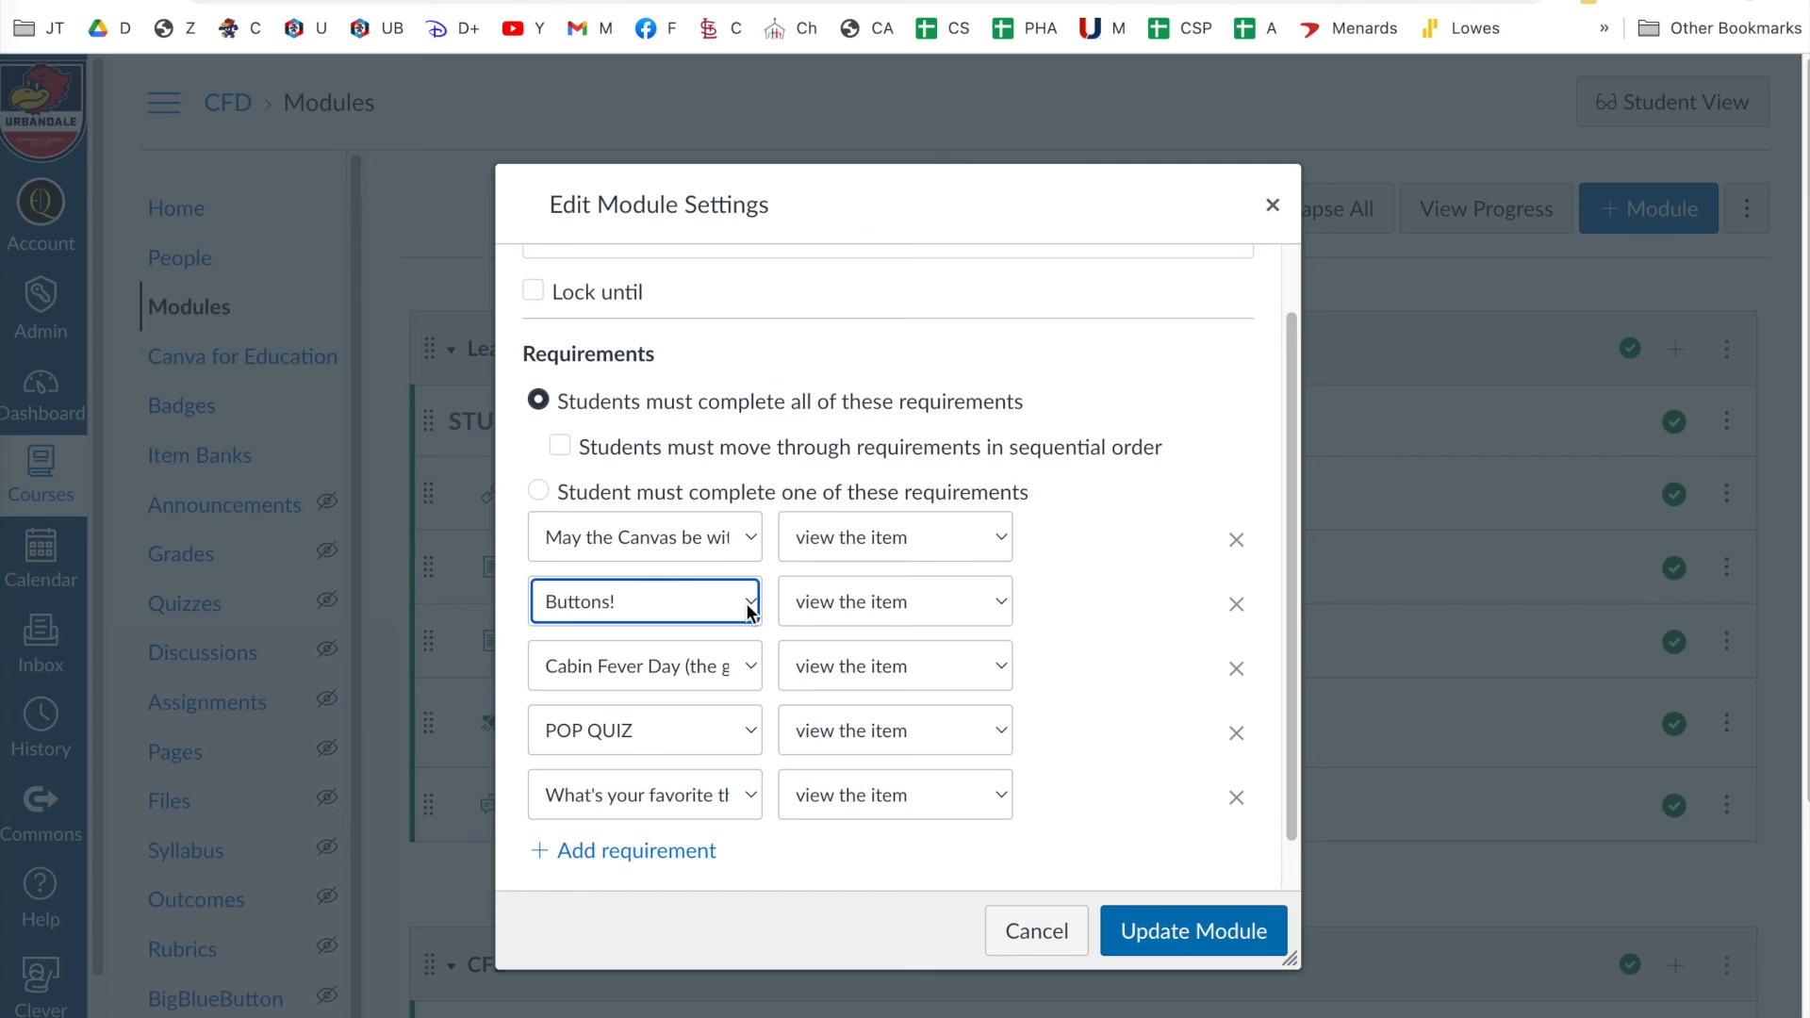
# - Set the requirement for both the "Buttons!" and "Cabin Fever Day (the game!)" pages to mark as done
pyautogui.click(1001, 607)
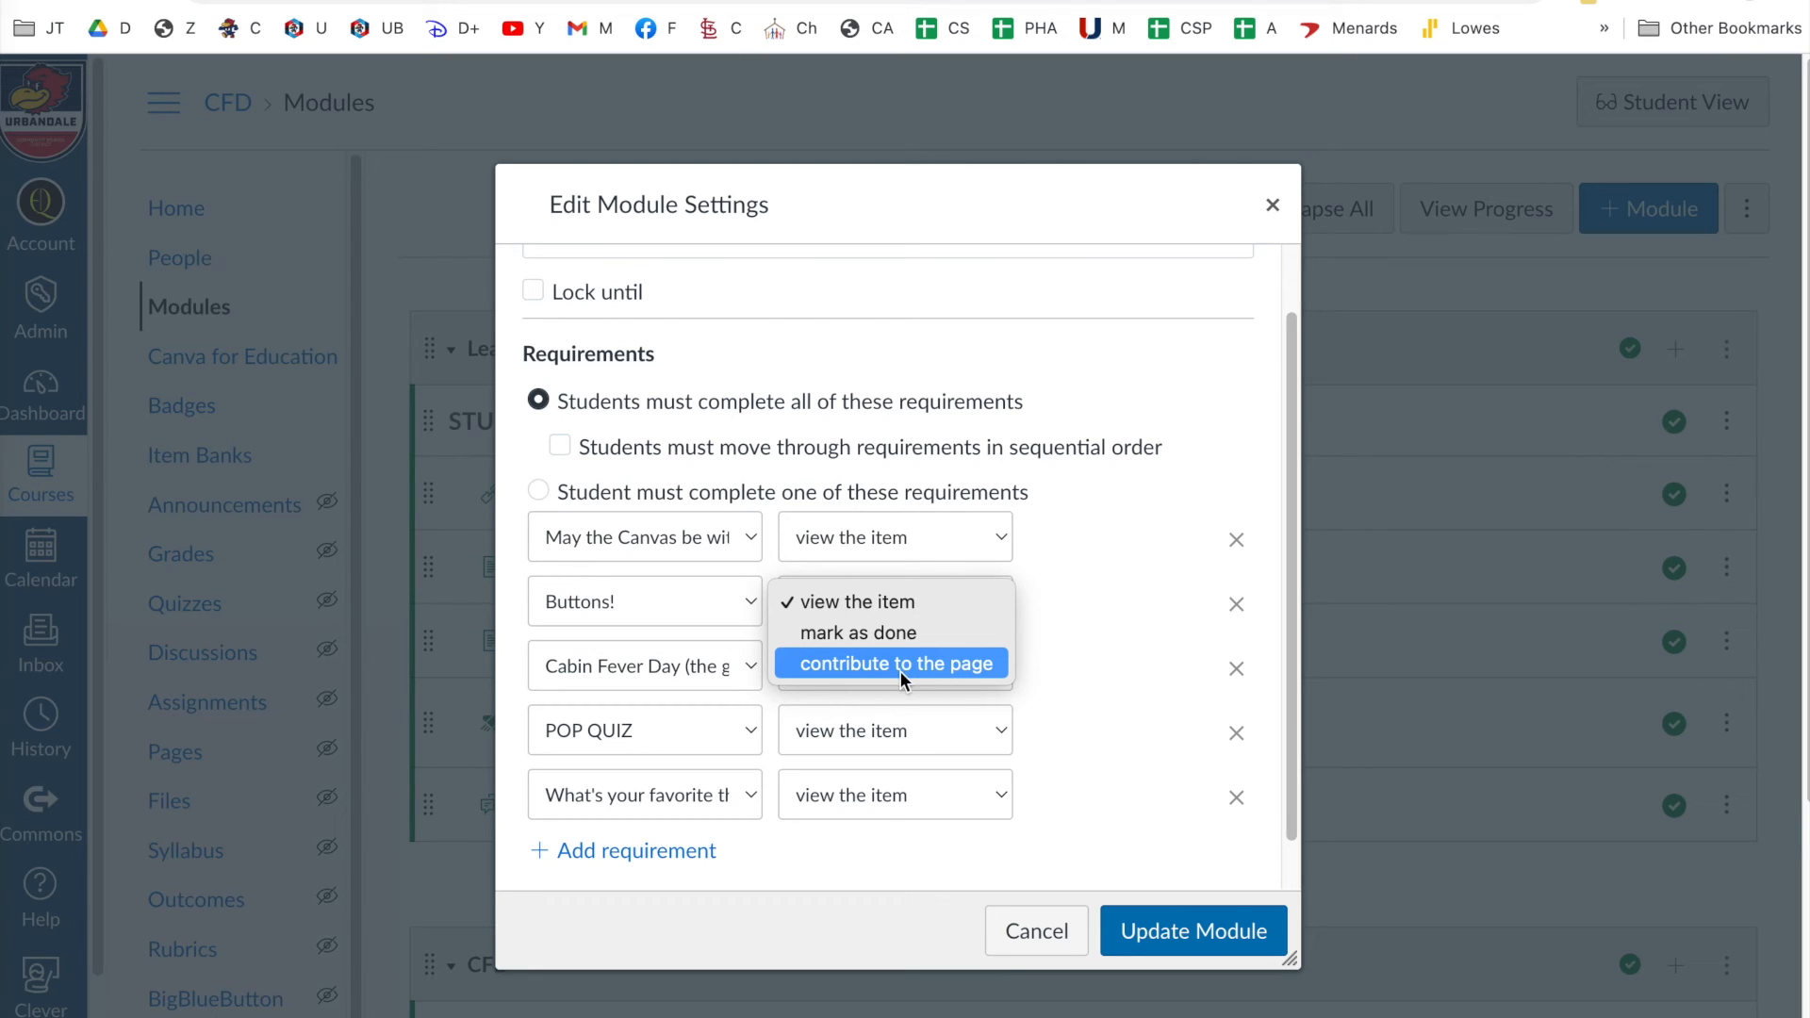
pyautogui.click(859, 632)
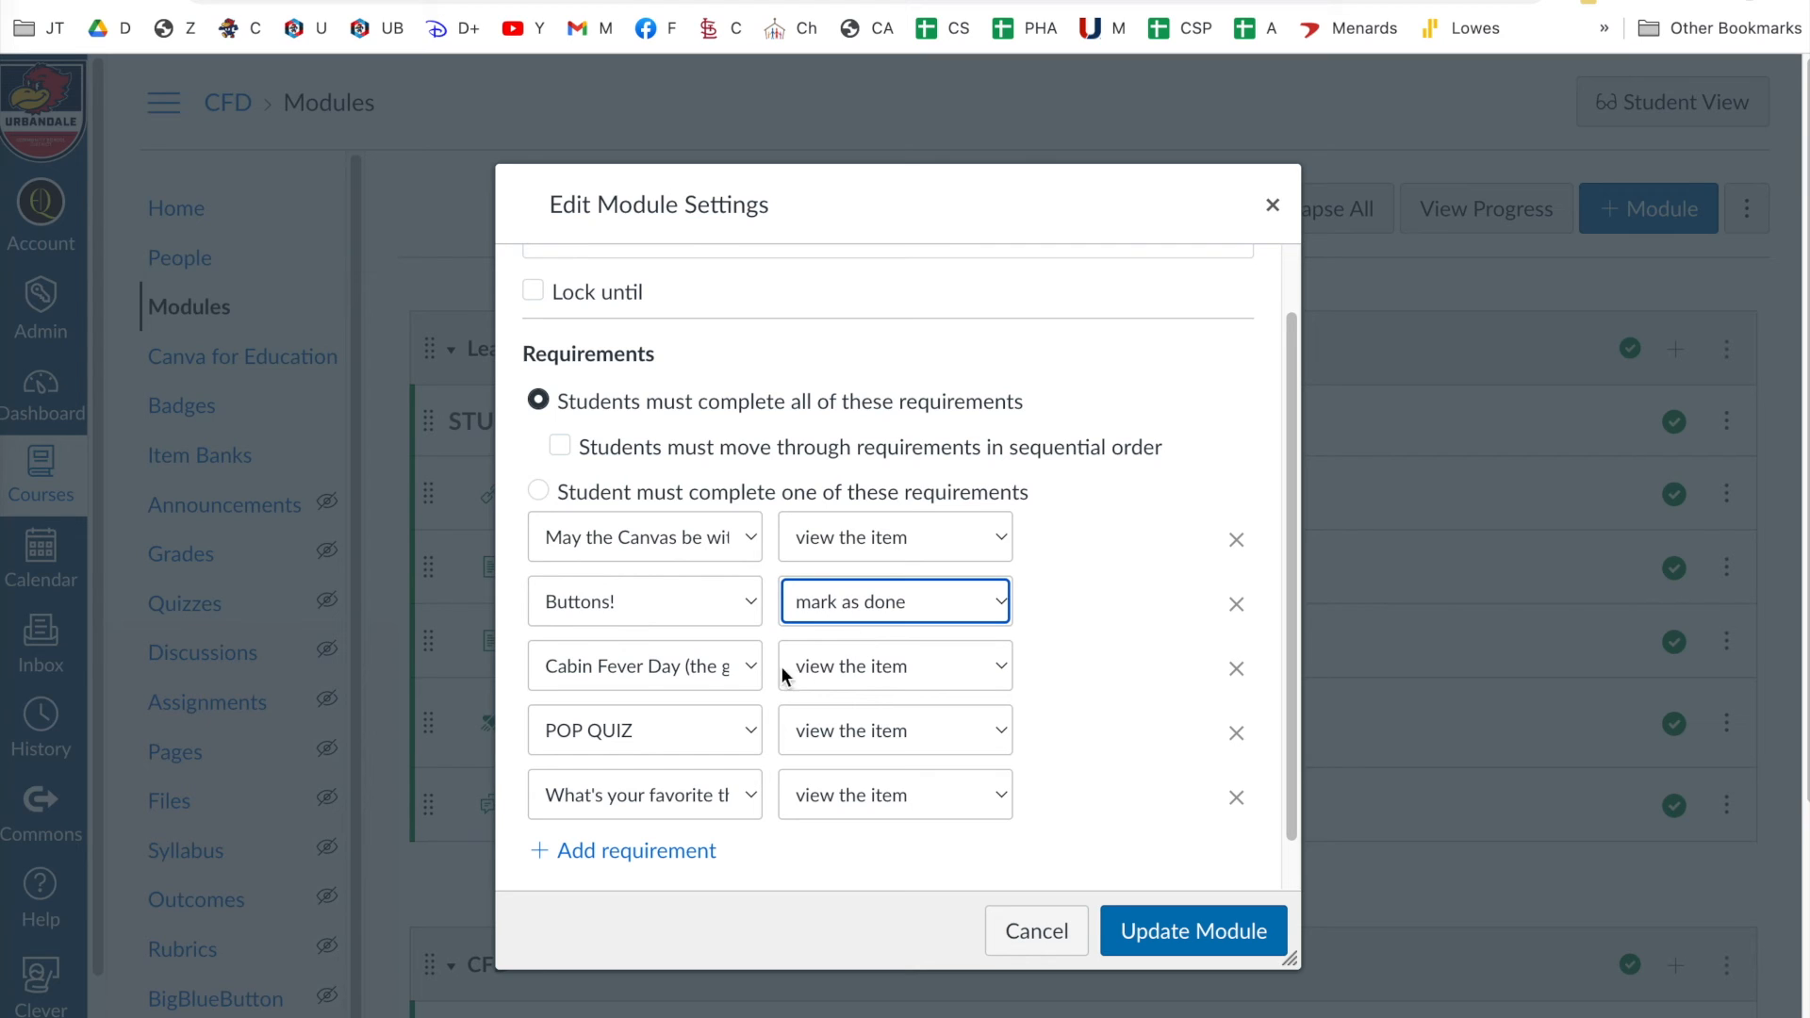
pyautogui.click(948, 669)
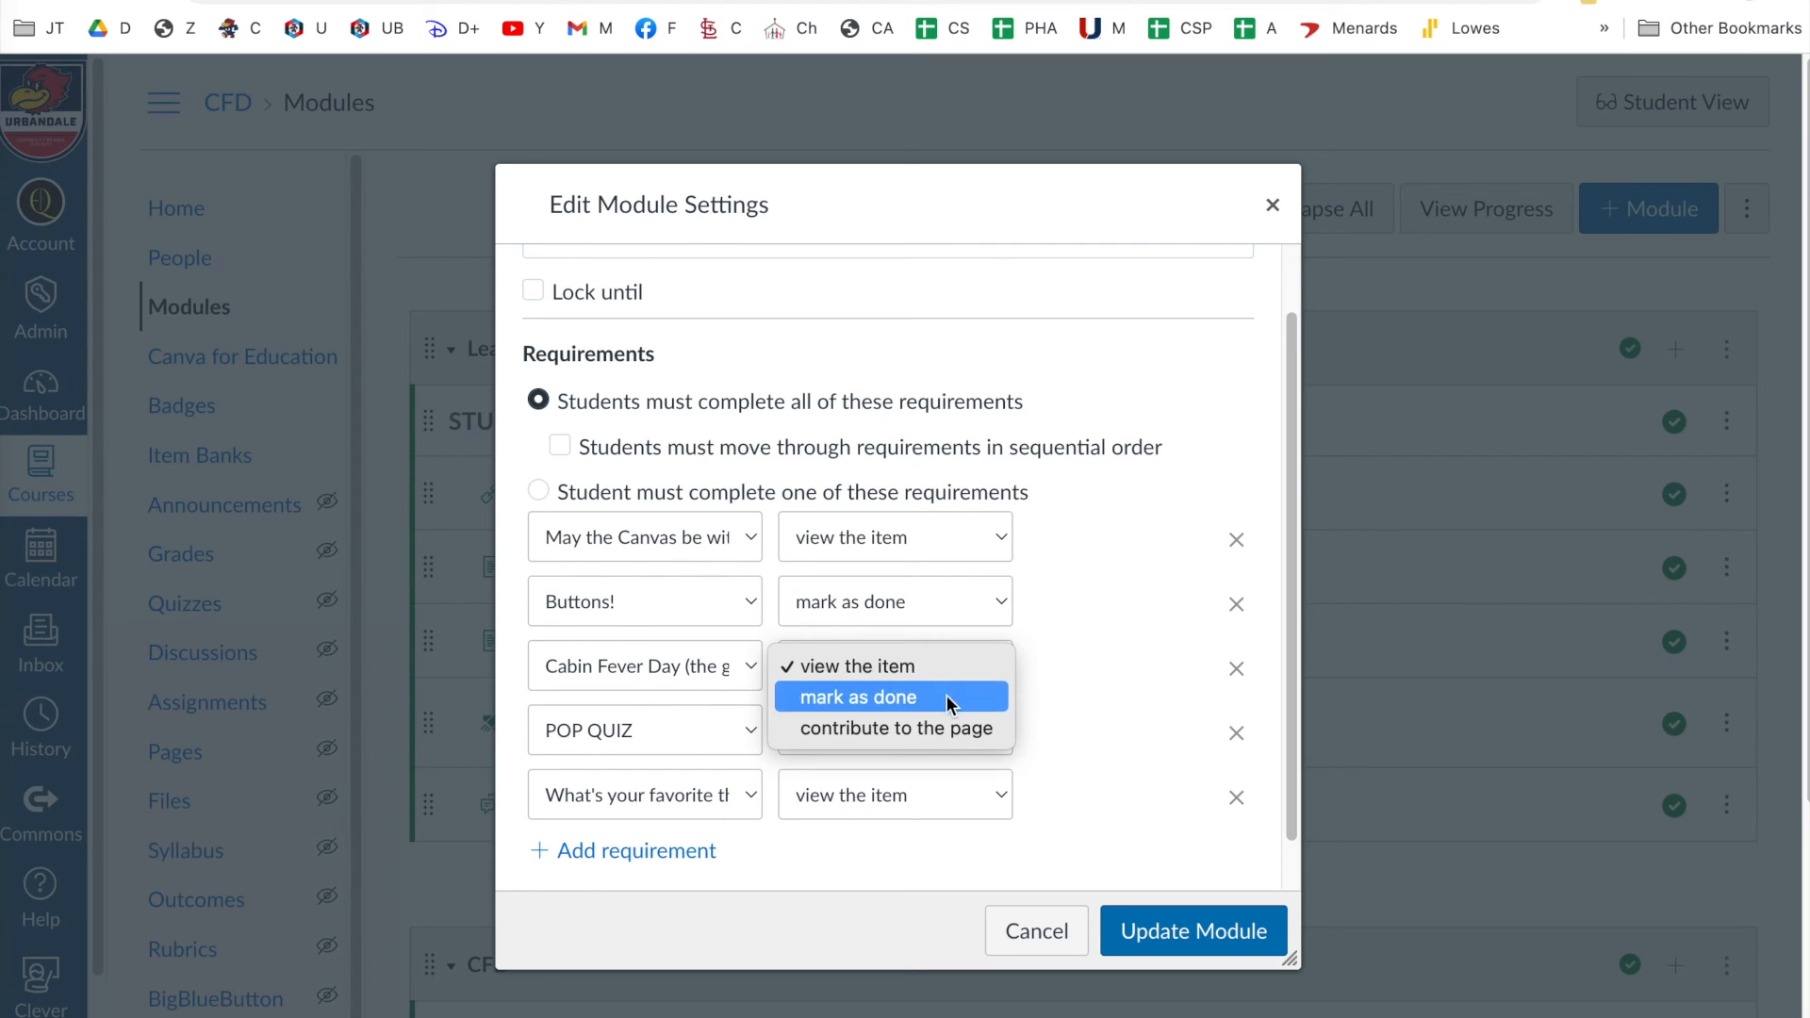
pyautogui.click(947, 699)
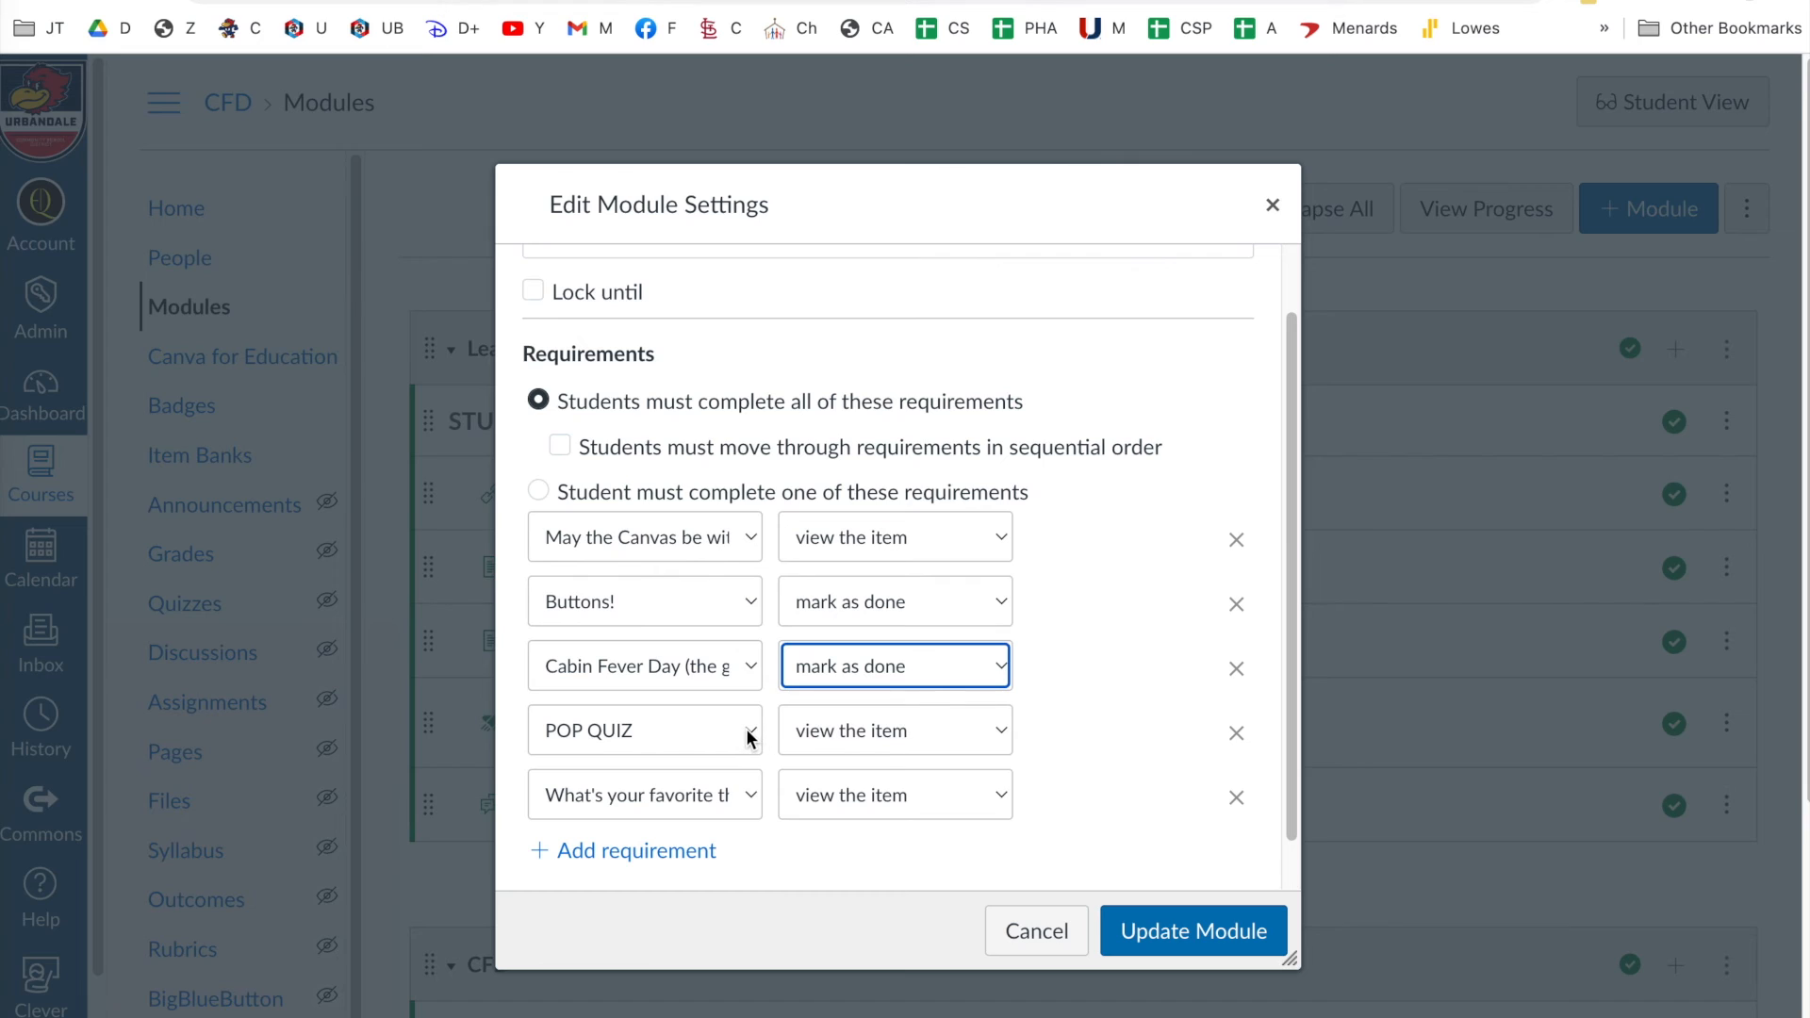
# - Require a score of at least 2 on POP QUIZ and a contribution to the "What's your favorite thing about CFD?" discussion
pyautogui.click(865, 737)
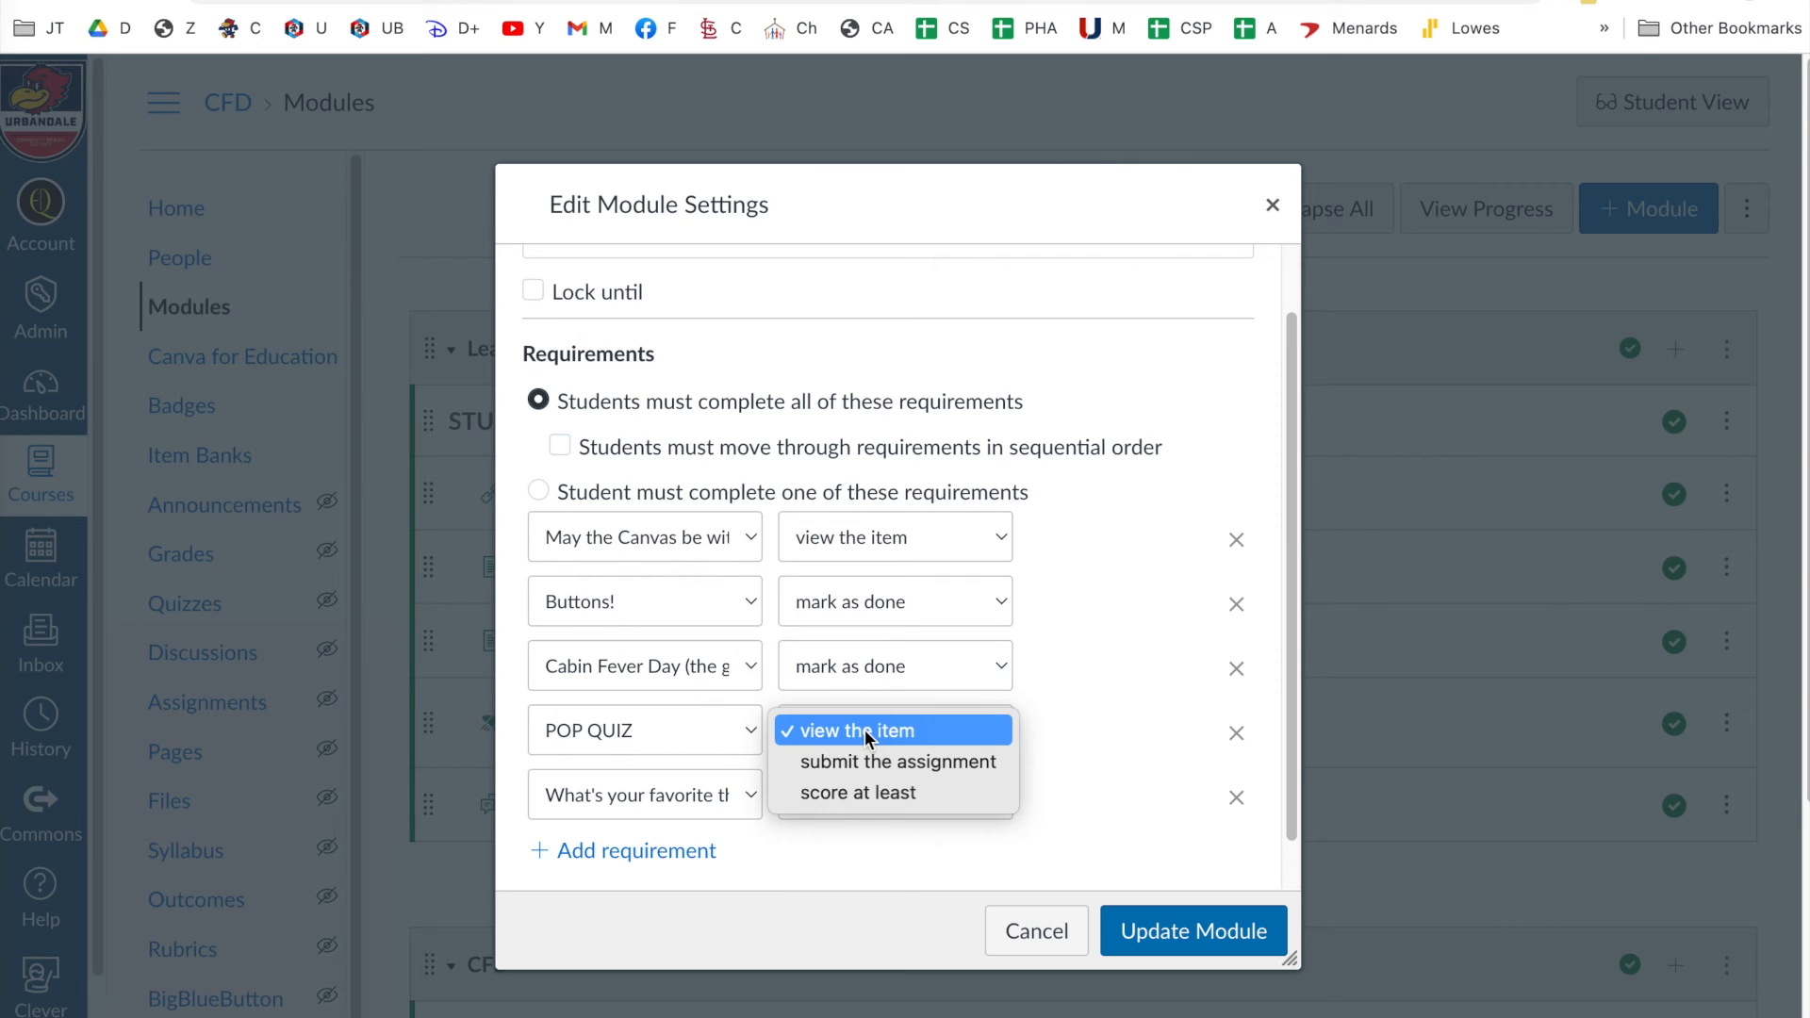
pyautogui.click(857, 794)
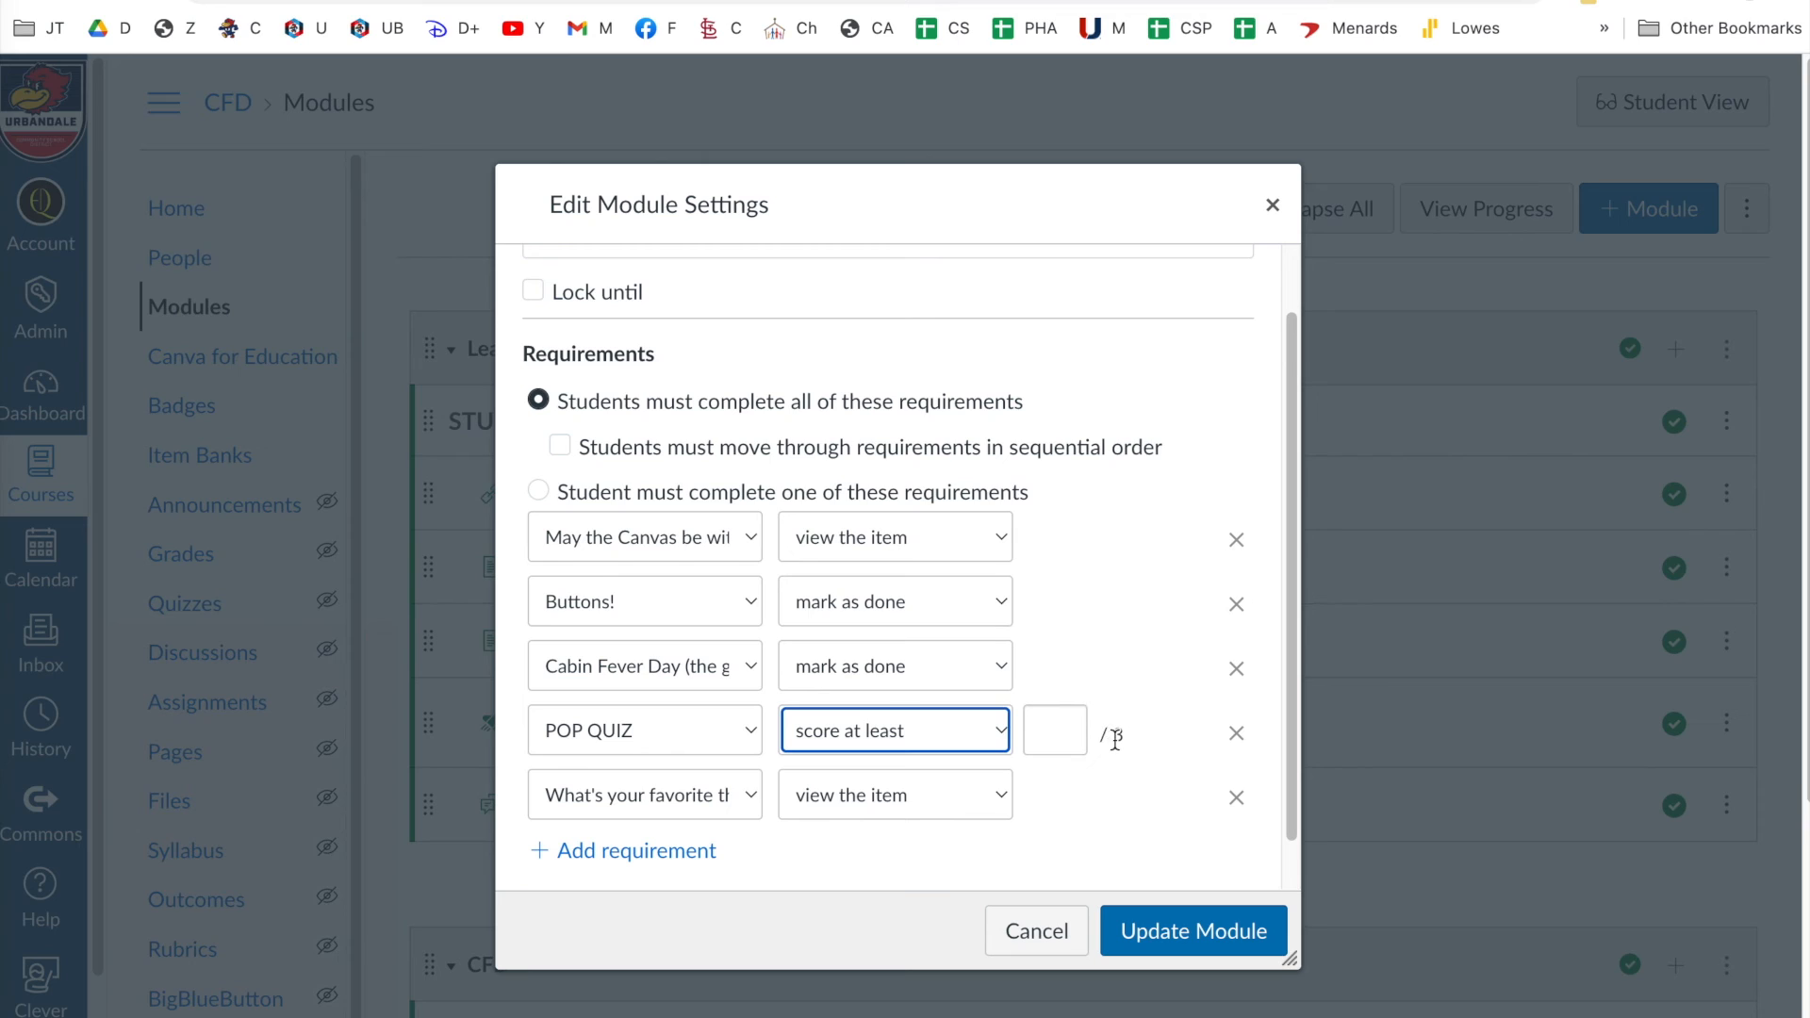
pyautogui.click(1063, 739)
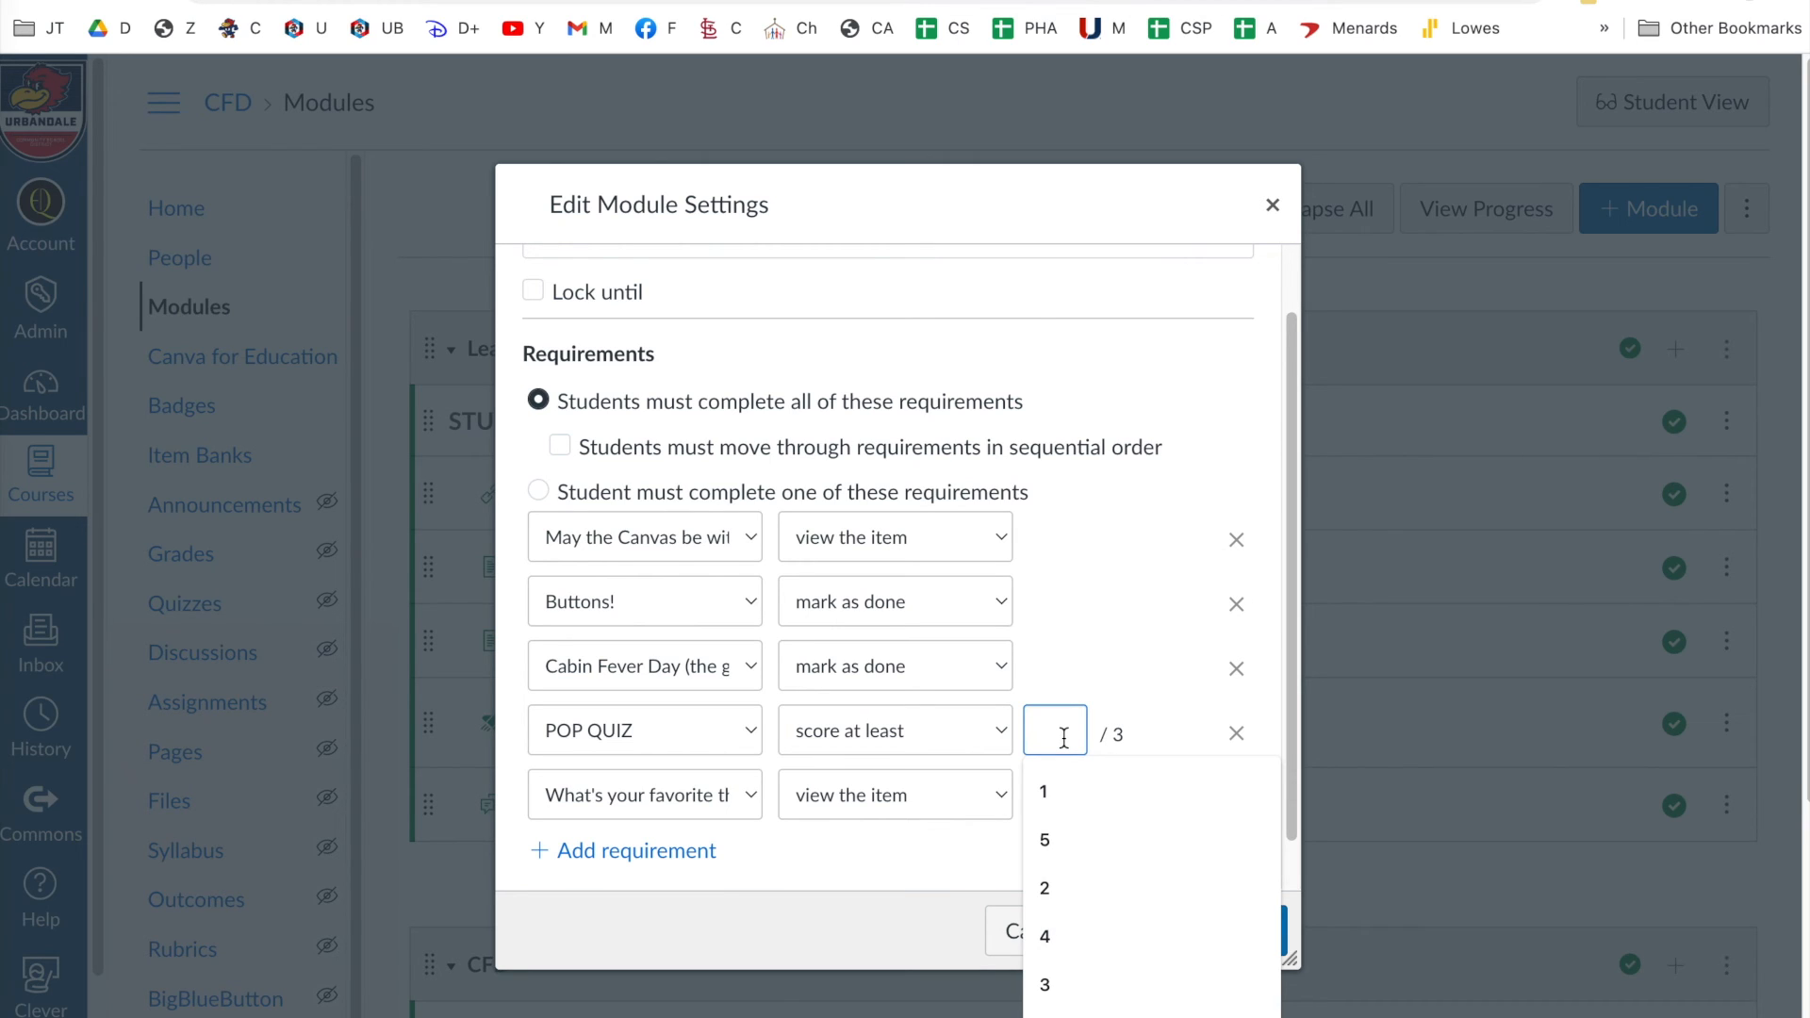
pyautogui.click(1045, 888)
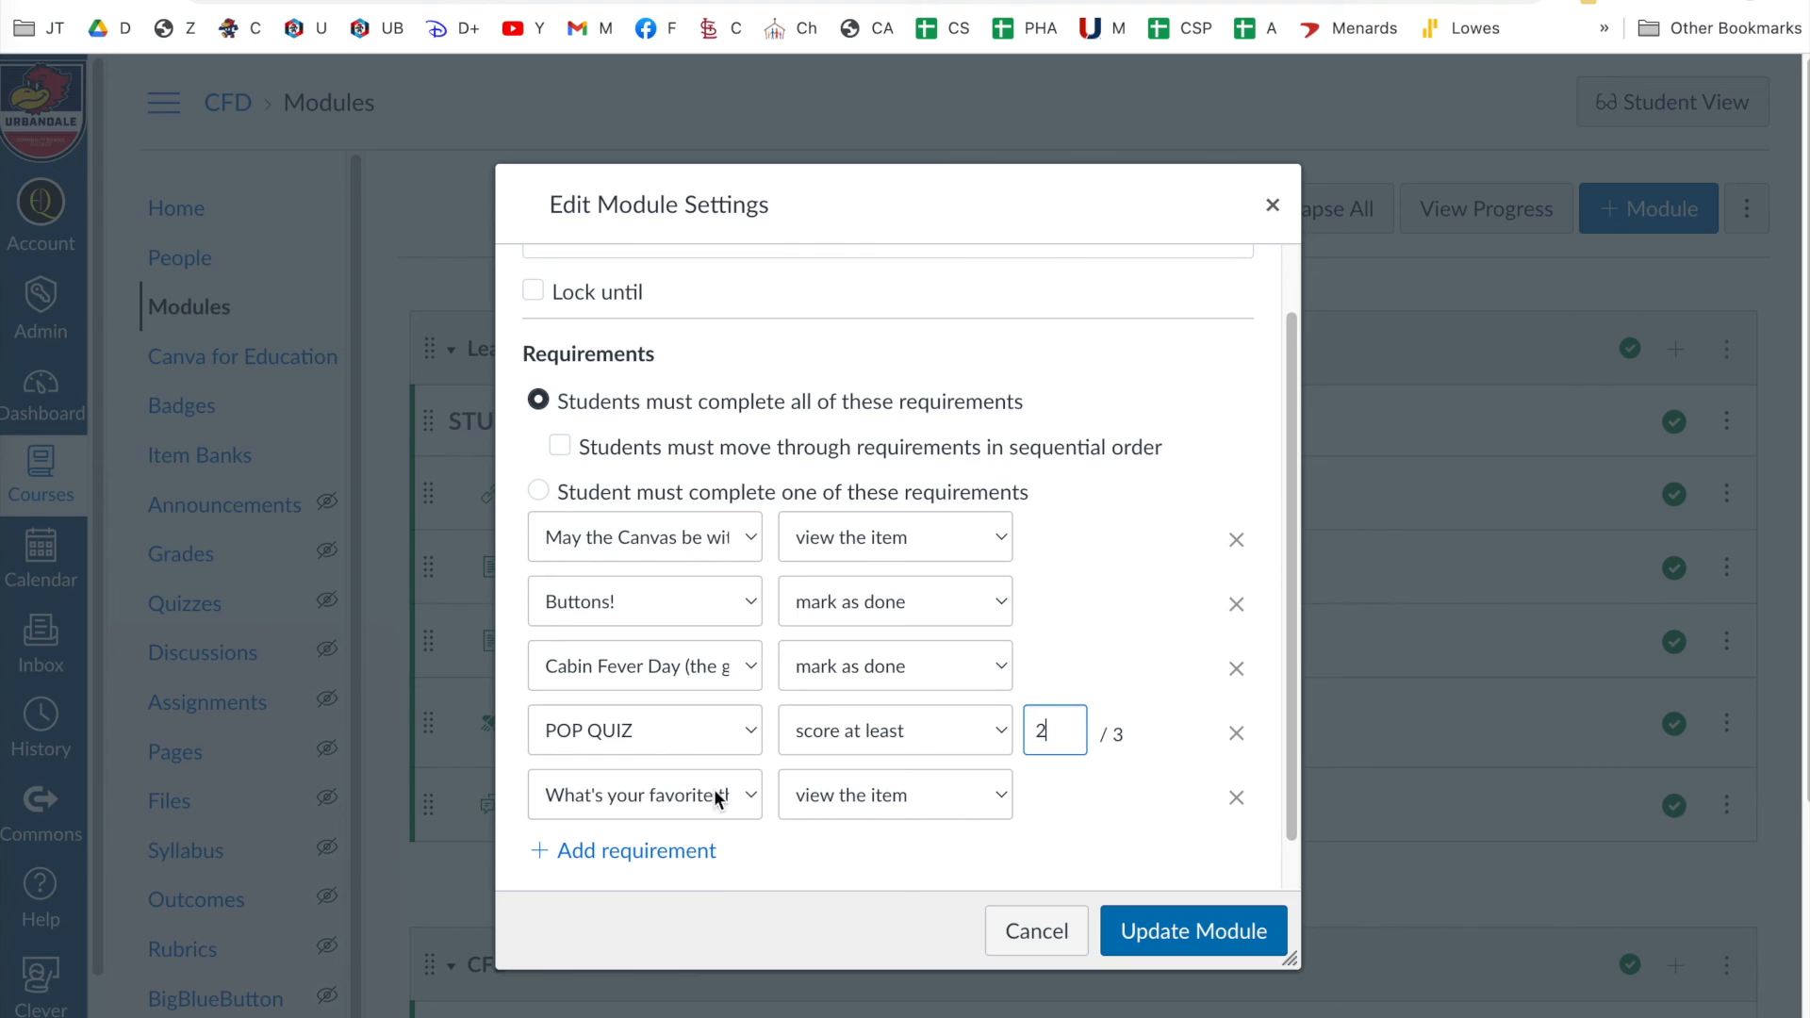
pyautogui.click(996, 794)
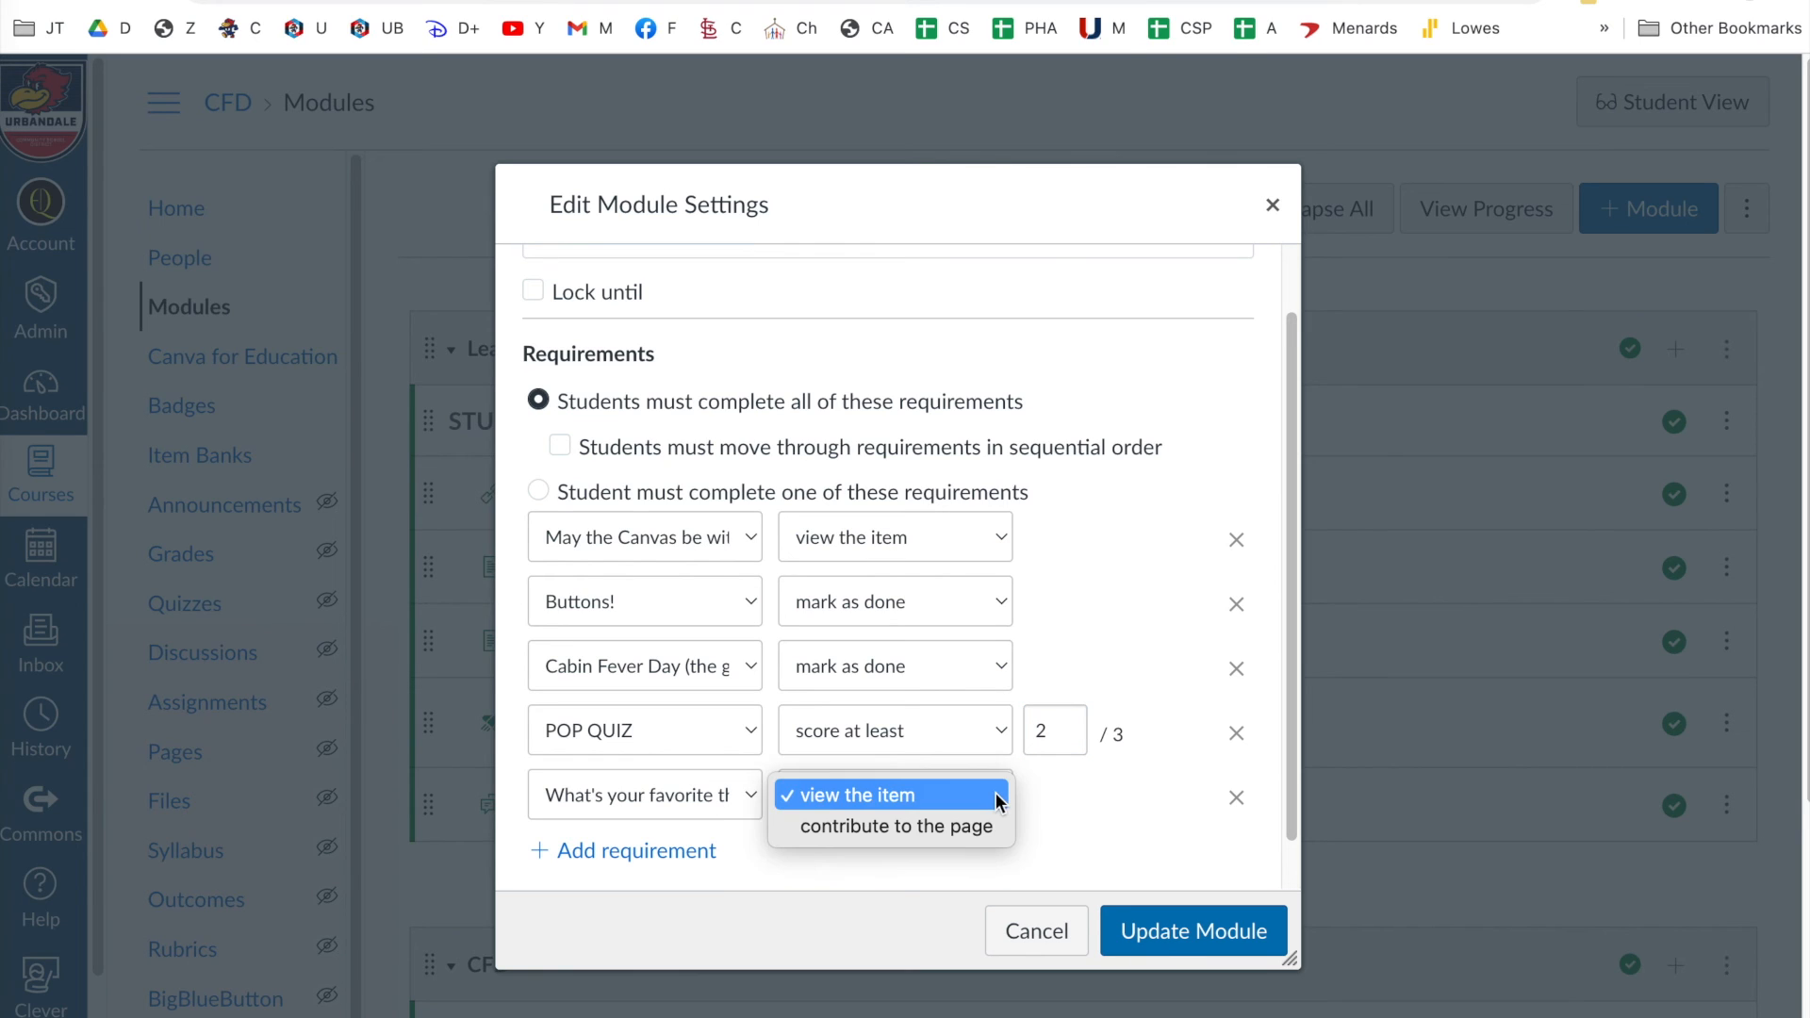
pyautogui.click(987, 830)
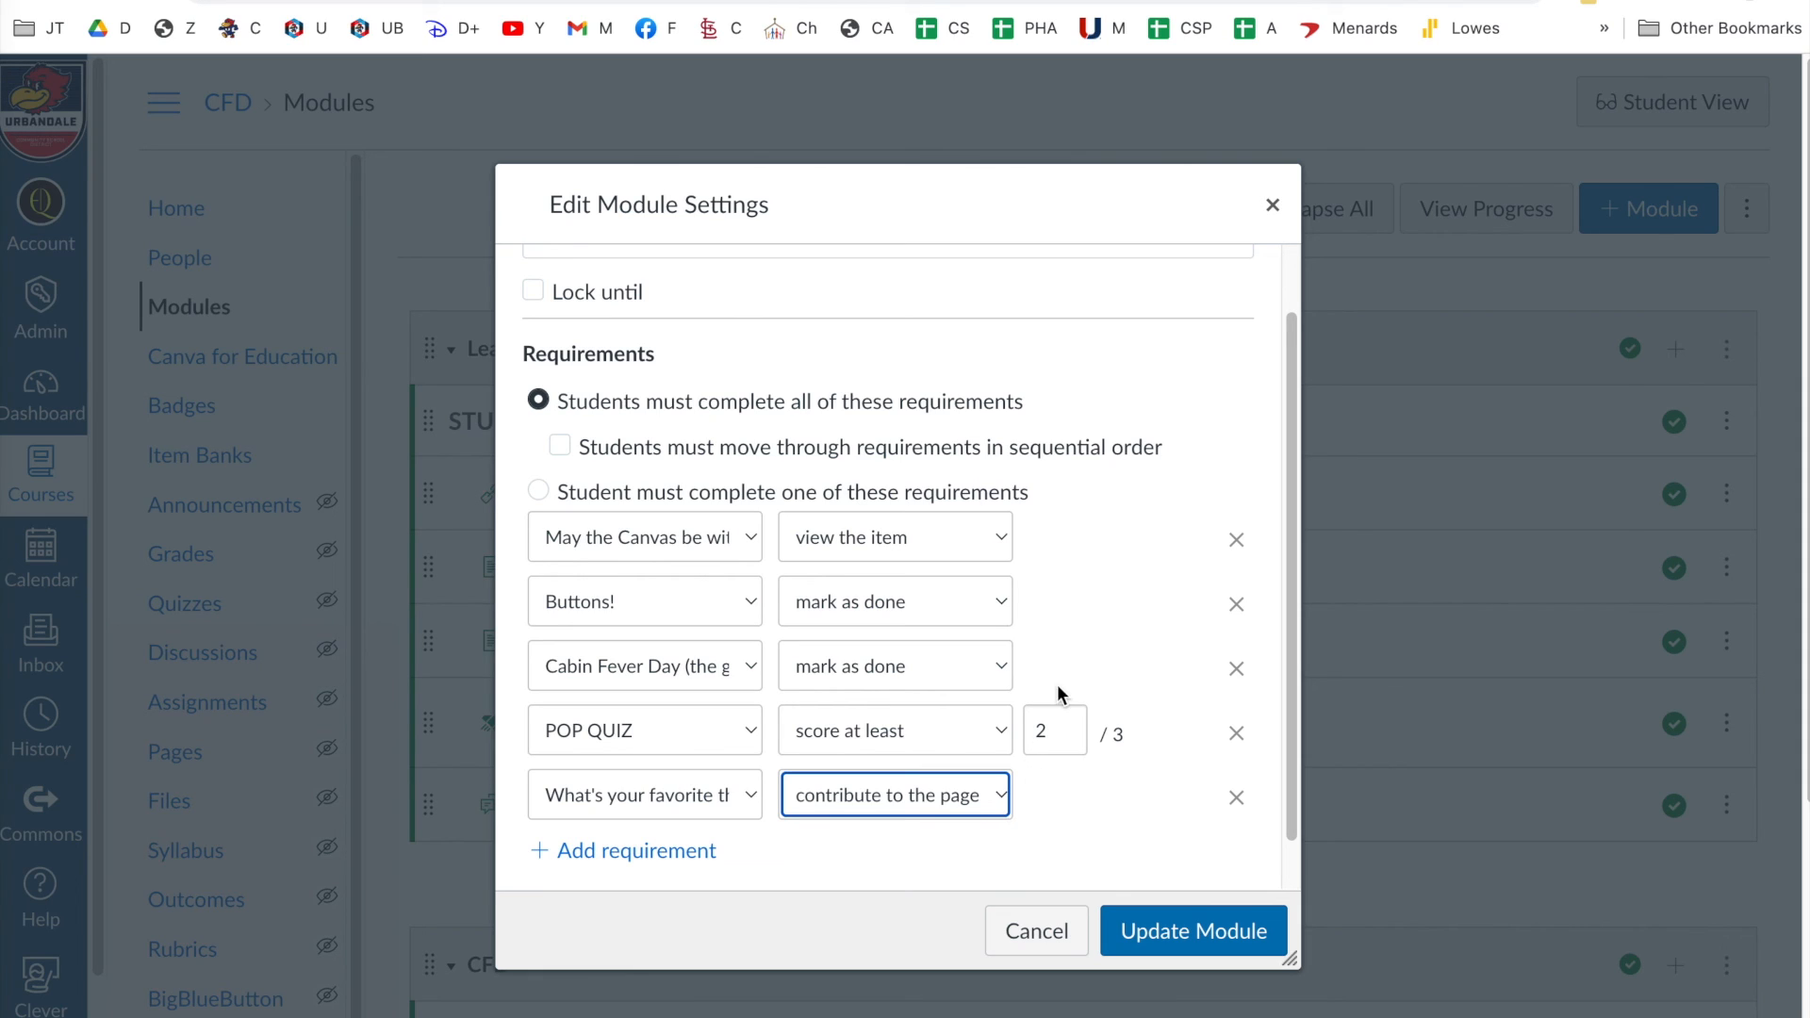
# - Save the module's requirements, letting students continue without re-locking modules, and open Student View
pyautogui.scroll(1, 866, 707)
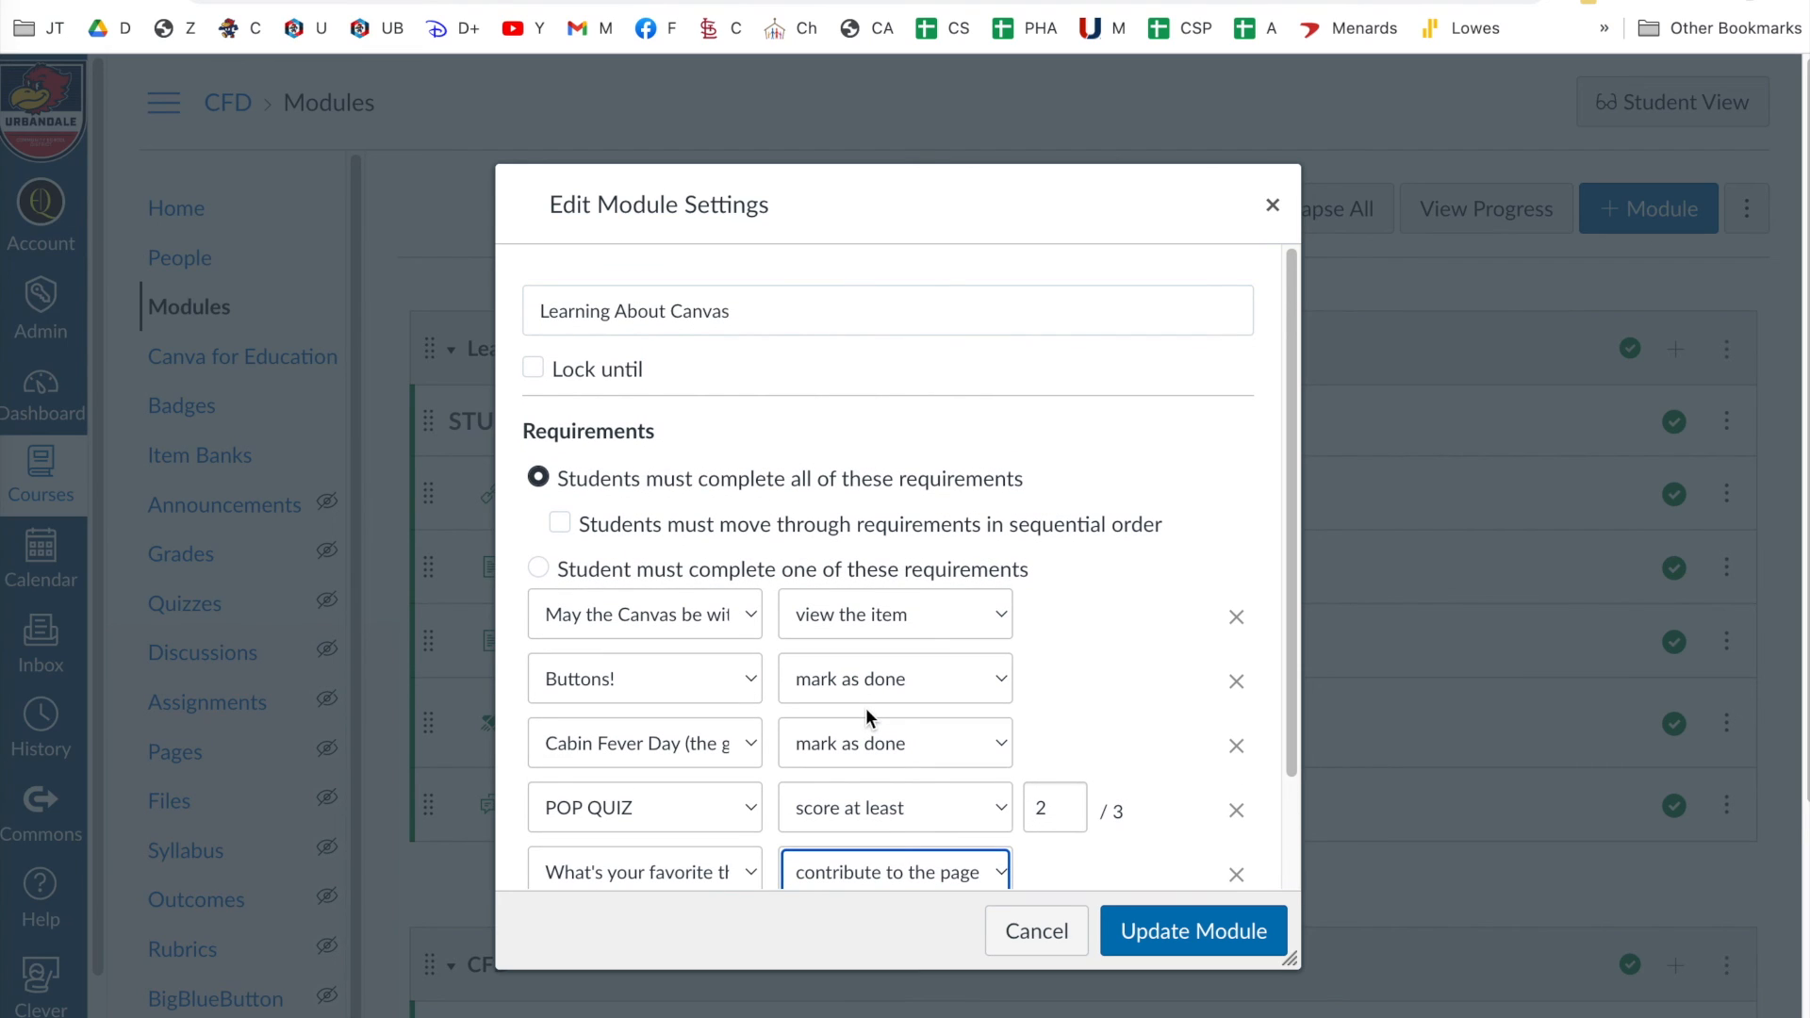
pyautogui.scroll(-2, 865, 707)
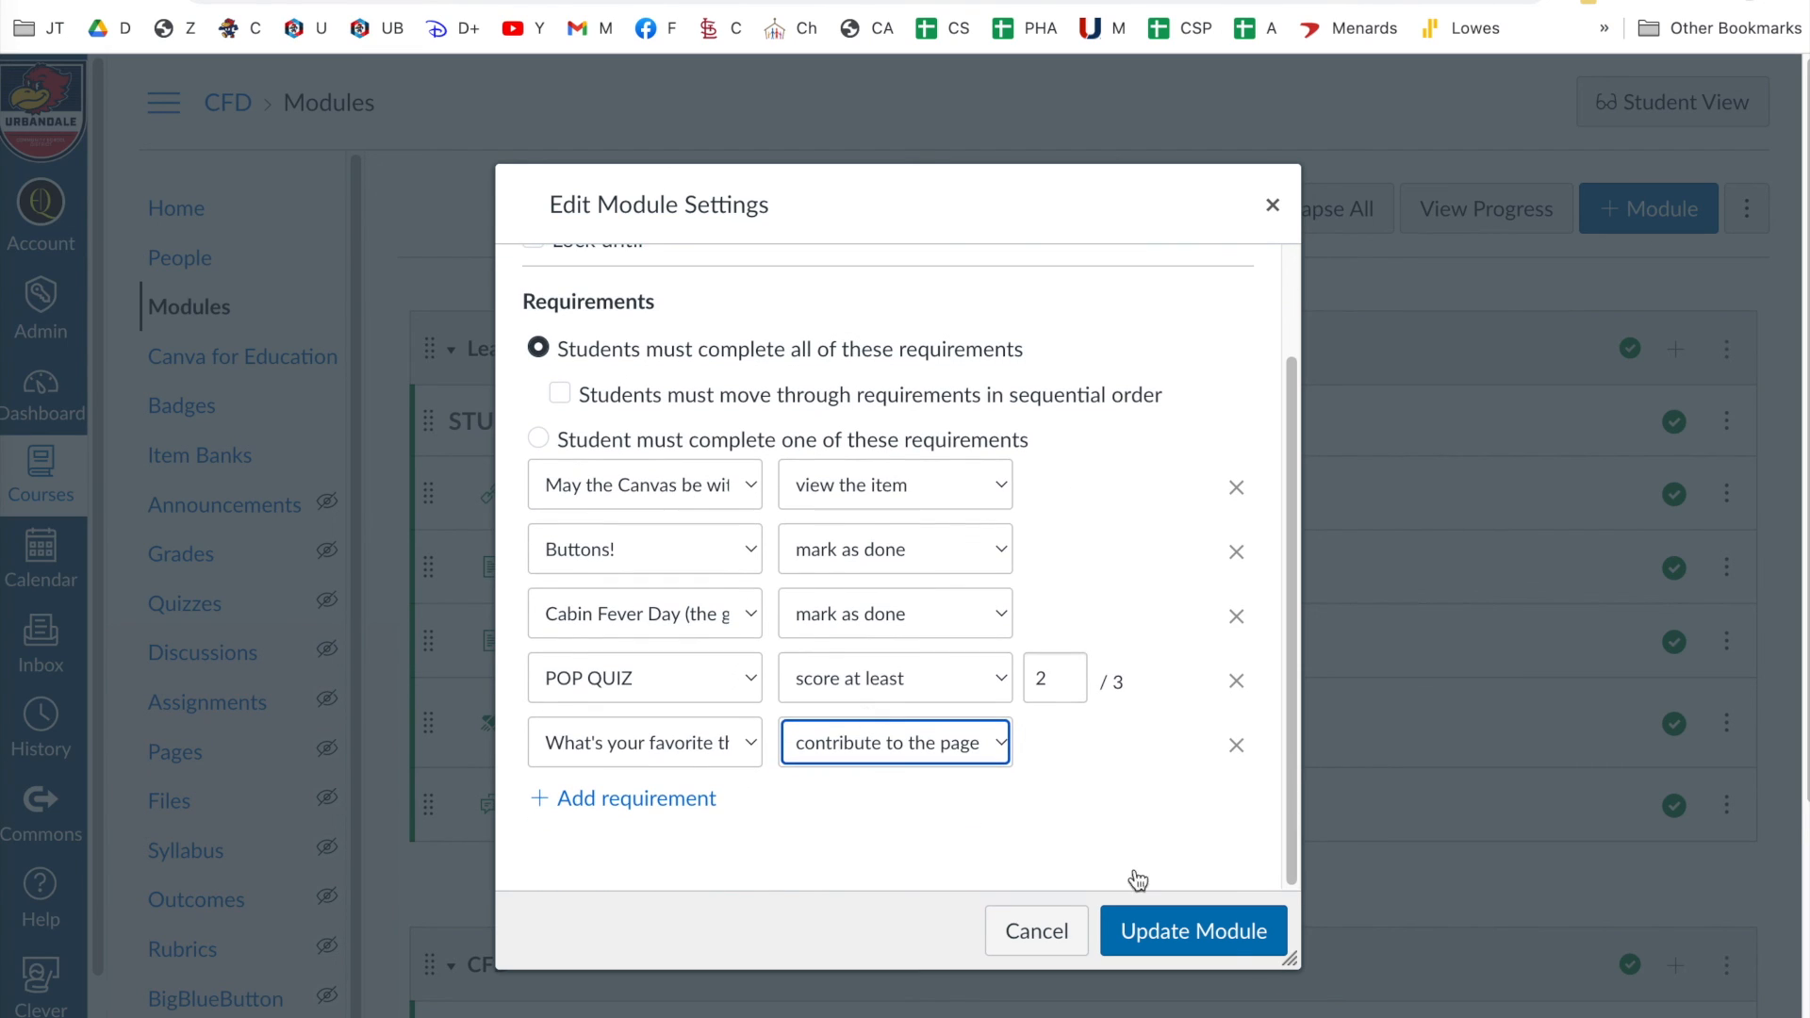
pyautogui.click(1193, 934)
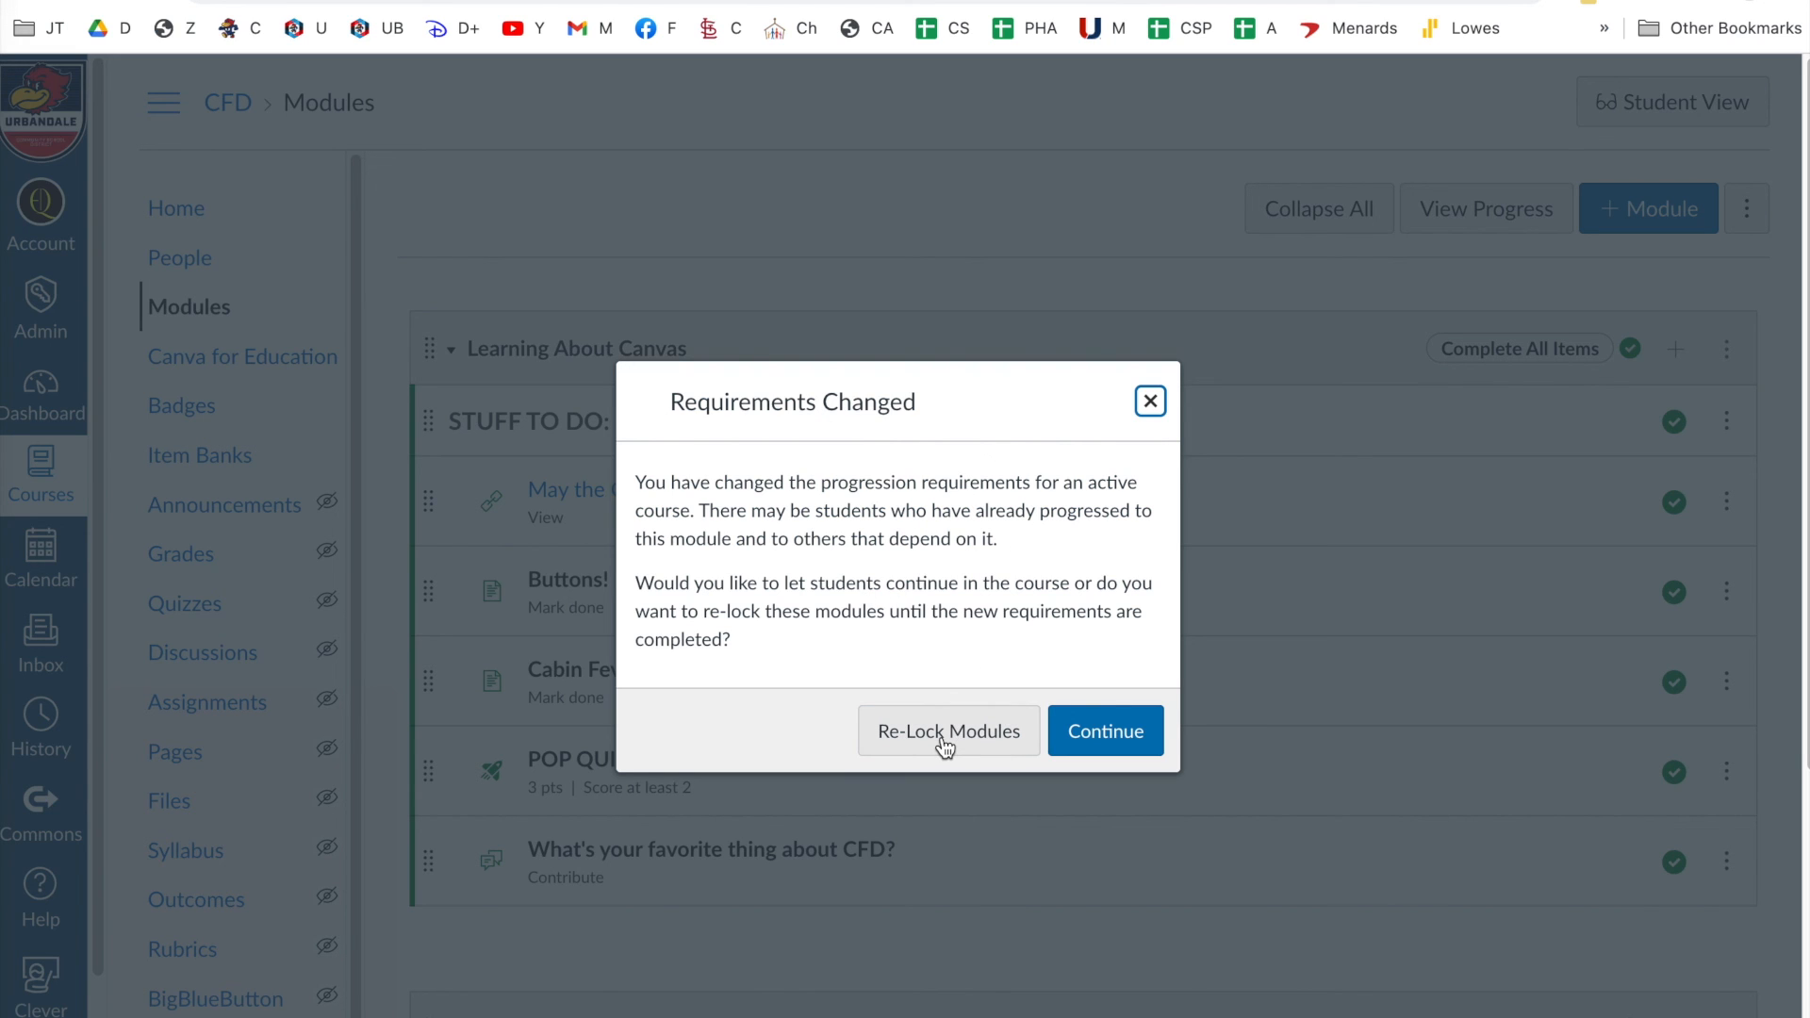
pyautogui.click(1117, 734)
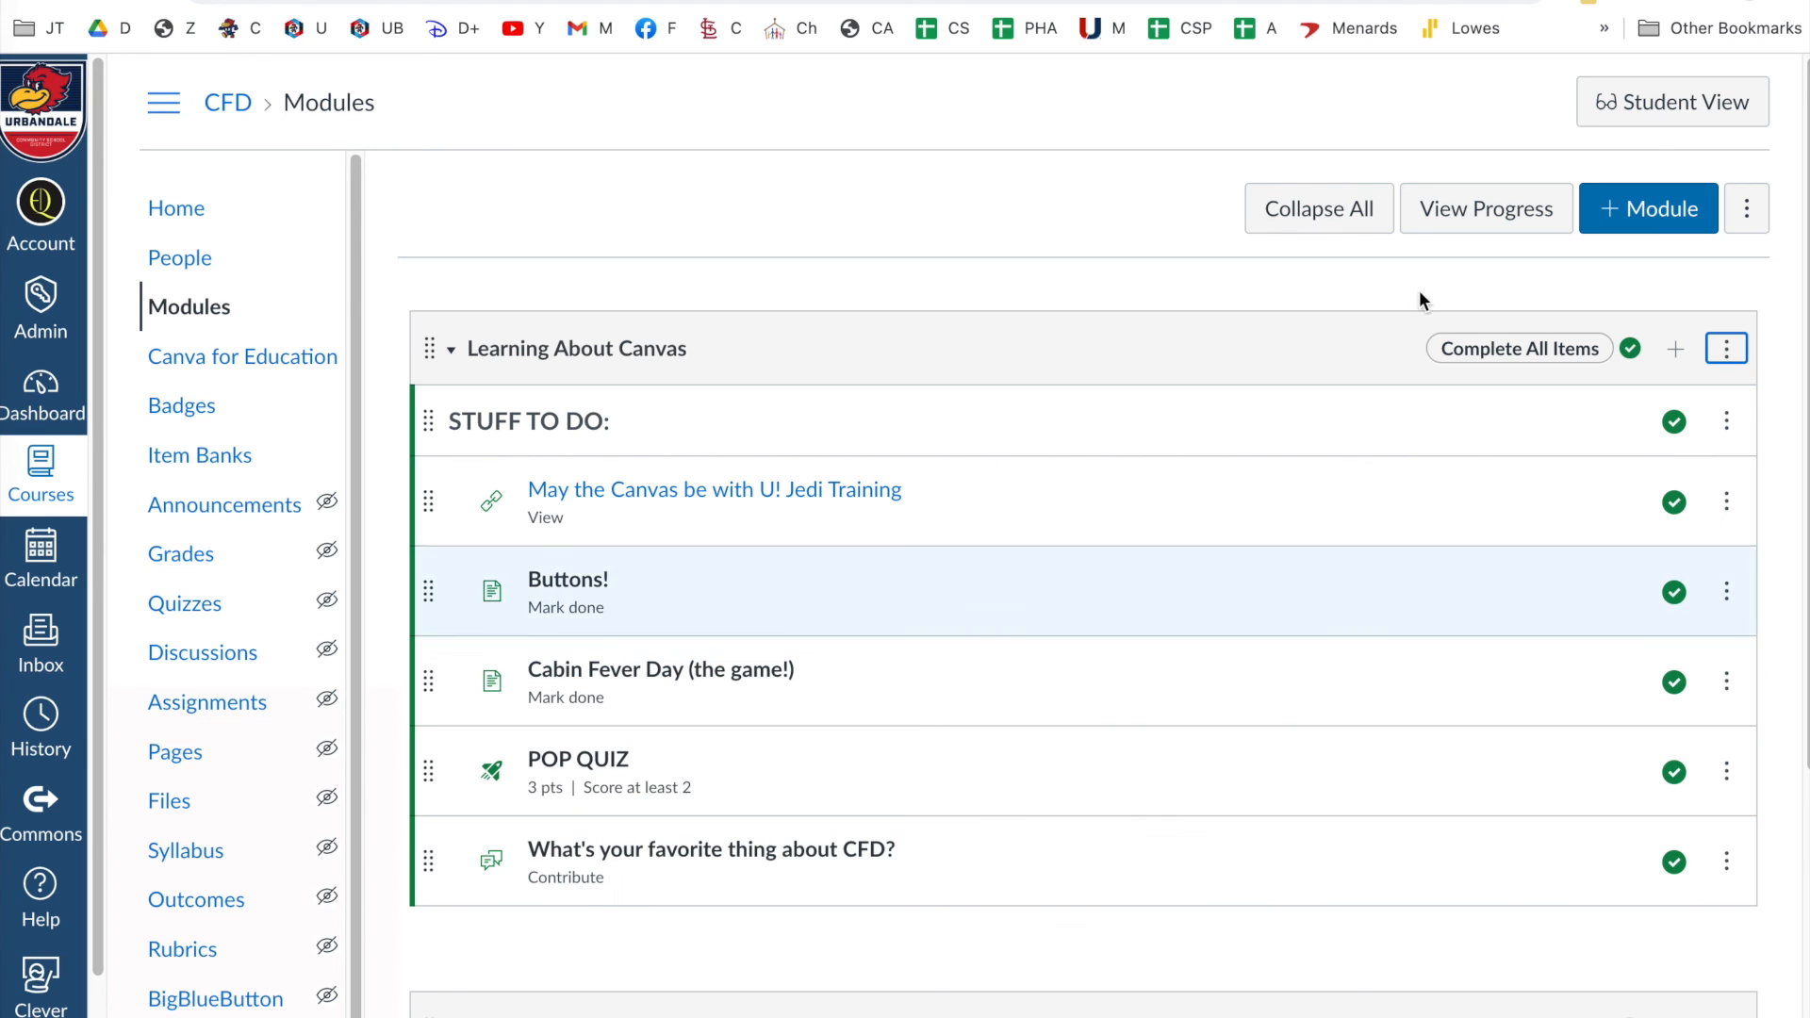
pyautogui.click(1677, 121)
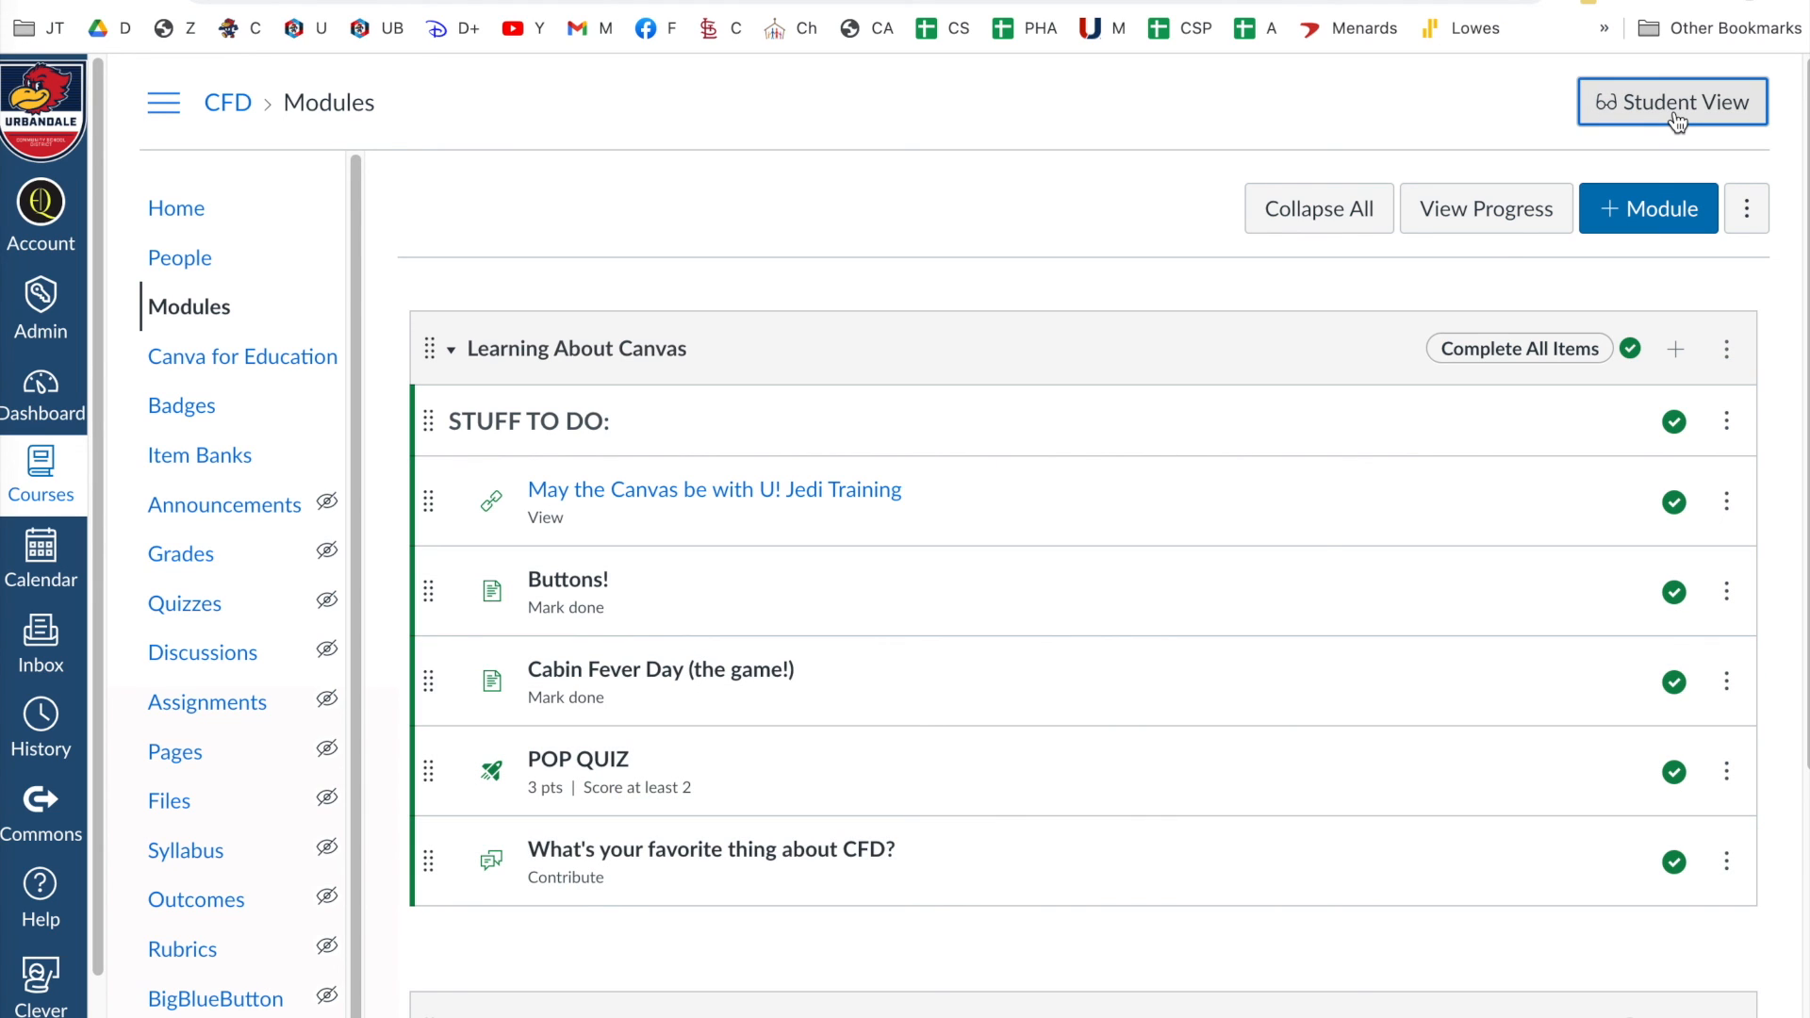